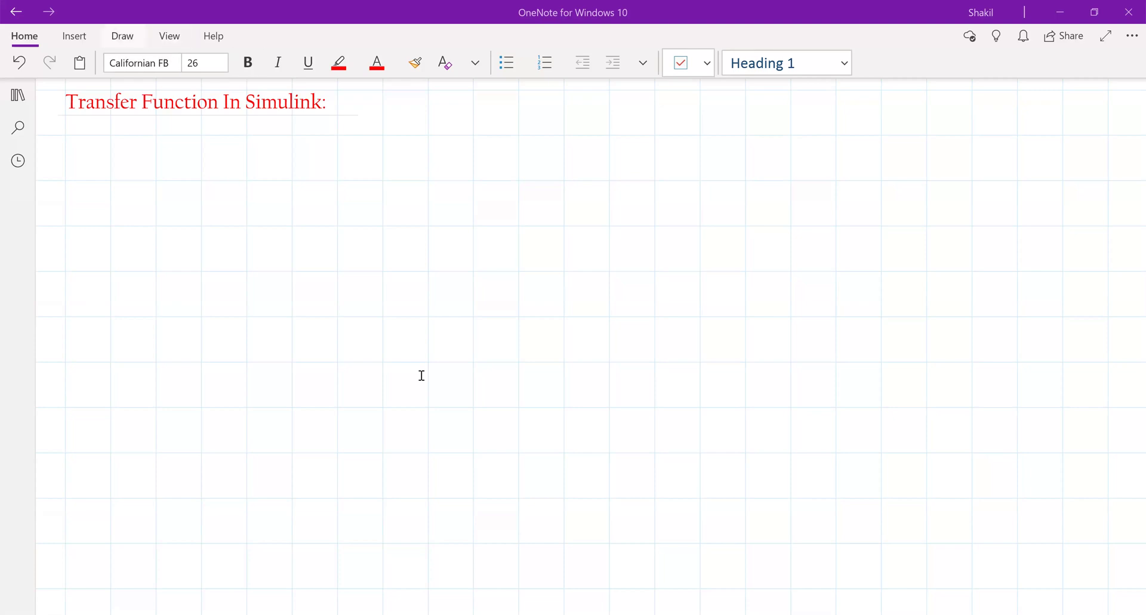
# Draw a closed RC circuit in orange ink with an AC source, a series resistor and a capacitor
pyautogui.press('Return')
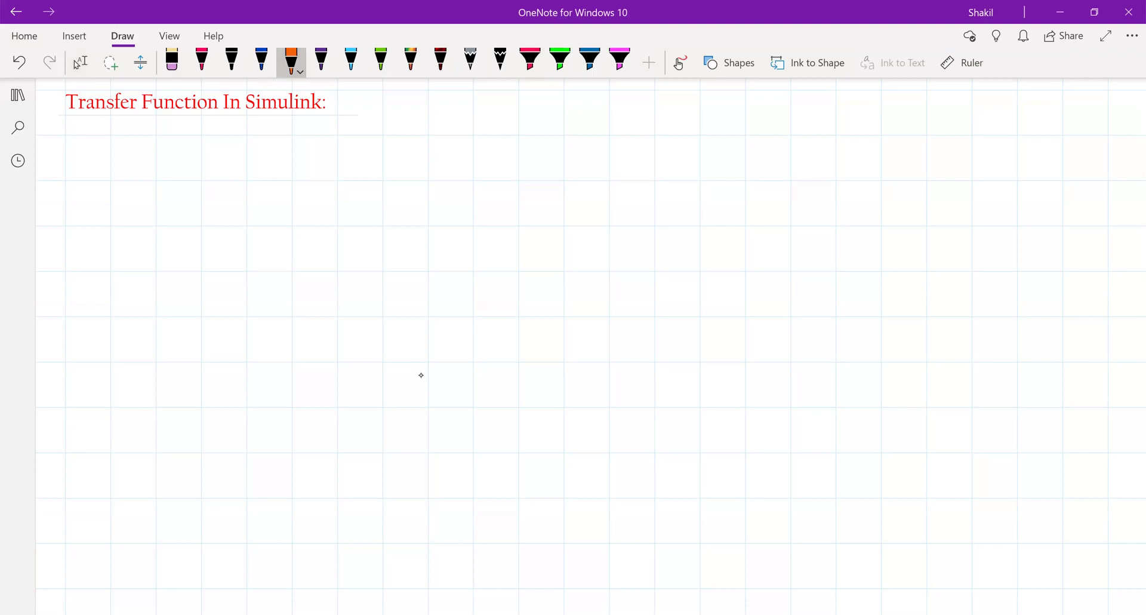
pyautogui.moveTo(361, 183)
pyautogui.mouseDown()
pyautogui.moveTo(449, 180)
pyautogui.moveTo(459, 167)
pyautogui.moveTo(461, 182)
pyautogui.moveTo(555, 178)
pyautogui.moveTo(564, 262)
pyautogui.moveTo(539, 260)
pyautogui.moveTo(596, 260)
pyautogui.mouseUp()
pyautogui.moveTo(550, 291)
pyautogui.mouseDown()
pyautogui.moveTo(586, 293)
pyautogui.moveTo(534, 350)
pyautogui.moveTo(347, 346)
pyautogui.mouseUp()
pyautogui.moveTo(352, 180)
pyautogui.mouseDown()
pyautogui.moveTo(385, 181)
pyautogui.moveTo(344, 242)
pyautogui.mouseUp()
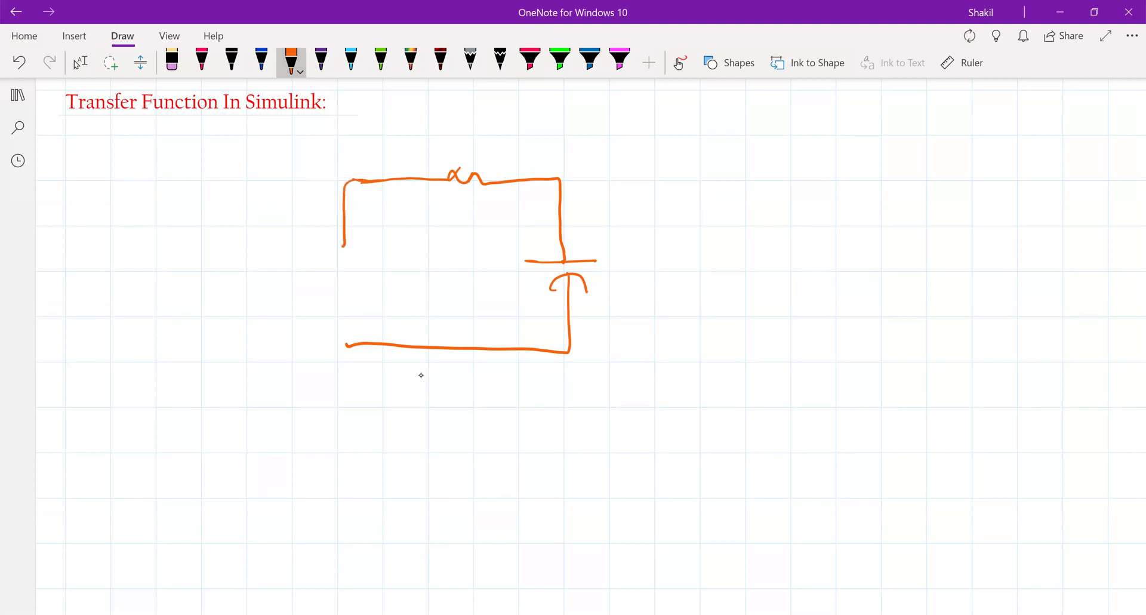
pyautogui.moveTo(332, 204); pyautogui.dragTo(353, 201)
pyautogui.moveTo(344, 258)
pyautogui.mouseDown()
pyautogui.moveTo(363, 274)
pyautogui.moveTo(346, 264)
pyautogui.mouseUp()
pyautogui.moveTo(343, 305)
pyautogui.mouseDown()
pyautogui.moveTo(344, 351)
pyautogui.moveTo(352, 332)
pyautogui.mouseUp()
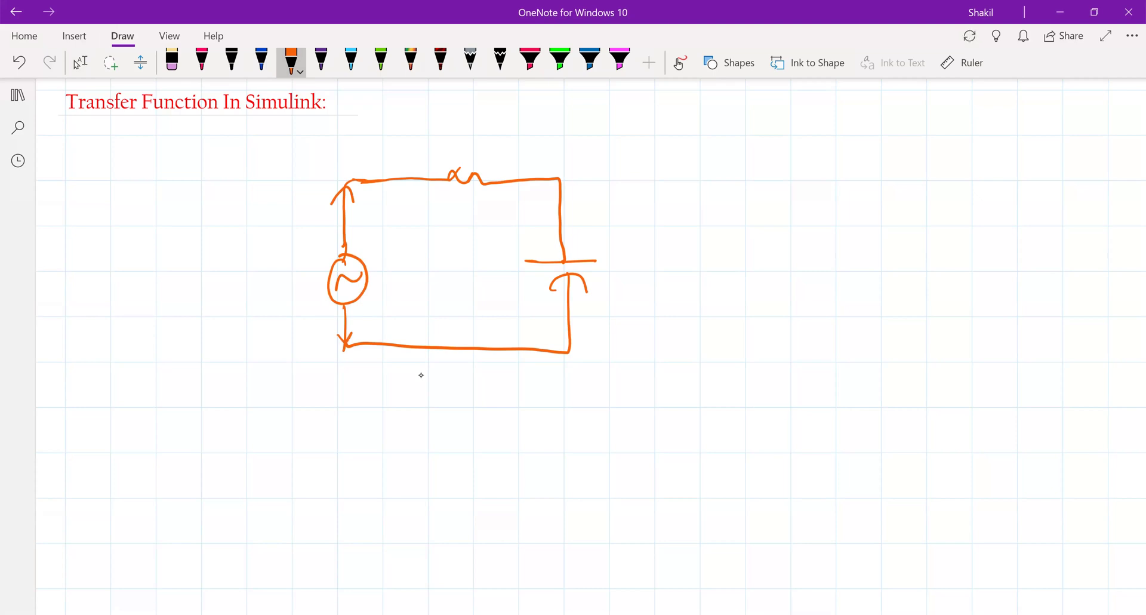
# Label the AC source Vi(t) in orange ink
pyautogui.moveTo(252, 259)
pyautogui.mouseDown()
pyautogui.moveTo(263, 281)
pyautogui.moveTo(279, 269)
pyautogui.mouseUp()
pyautogui.moveTo(285, 285); pyautogui.dragTo(301, 300)
pyautogui.moveTo(313, 272)
pyautogui.mouseDown()
pyautogui.moveTo(312, 302)
pyautogui.moveTo(320, 285)
pyautogui.mouseUp()
pyautogui.moveTo(317, 281); pyautogui.dragTo(320, 303)
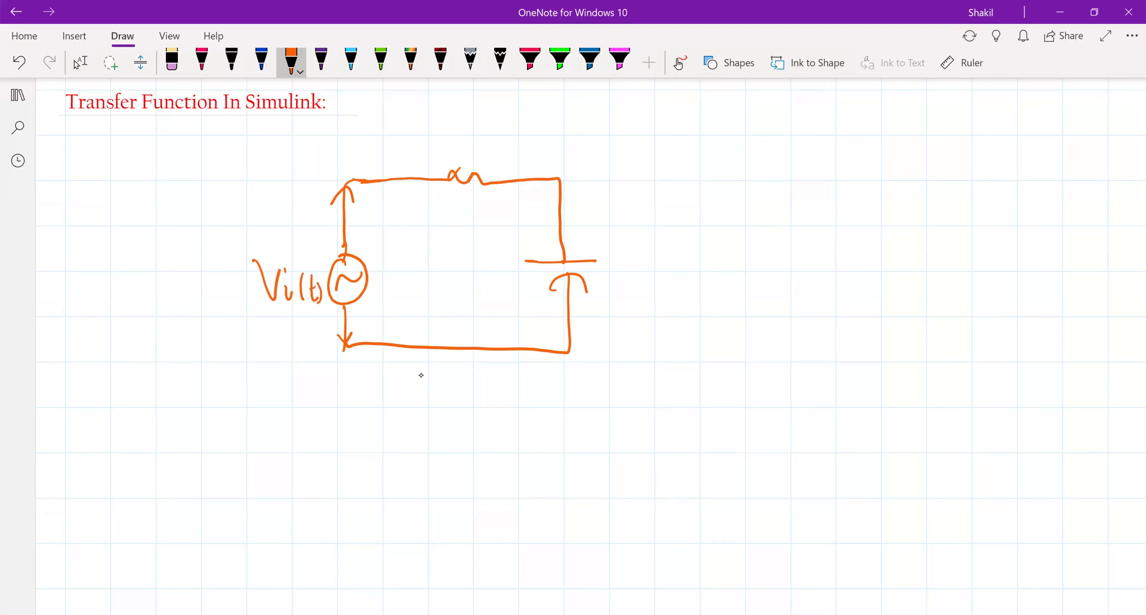
# Draw two output leads across the capacitor and label the output Vo(t) with plus and minus signs
pyautogui.moveTo(561, 206); pyautogui.dragTo(679, 199)
pyautogui.moveTo(570, 341); pyautogui.dragTo(677, 337)
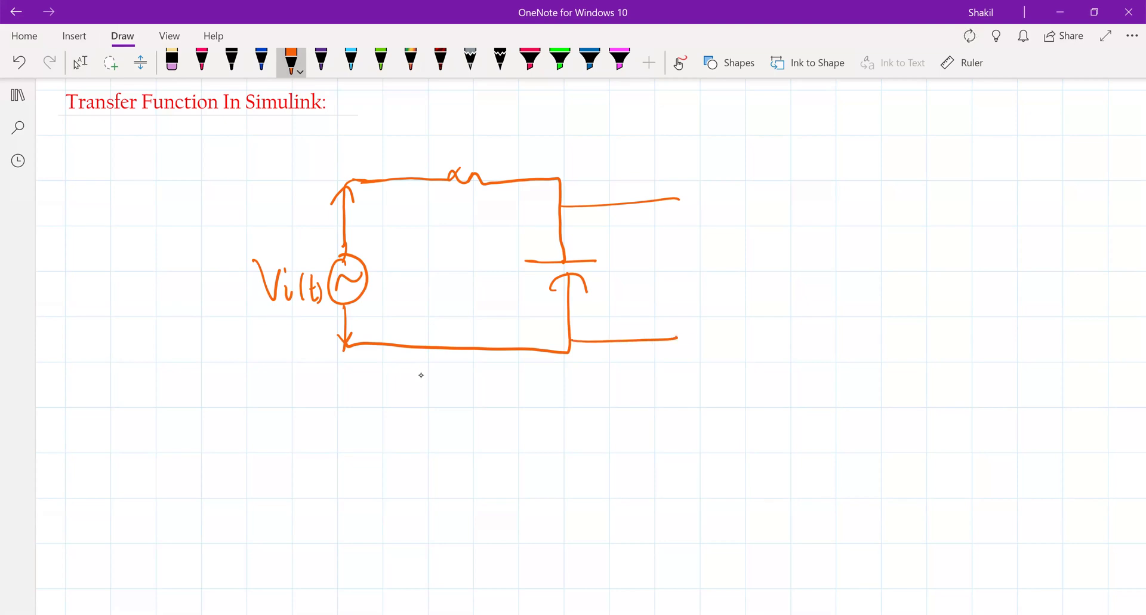
pyautogui.moveTo(648, 246)
pyautogui.mouseDown()
pyautogui.moveTo(659, 269)
pyautogui.moveTo(678, 251)
pyautogui.mouseUp()
pyautogui.moveTo(686, 274); pyautogui.dragTo(704, 286)
pyautogui.moveTo(721, 251)
pyautogui.mouseDown()
pyautogui.moveTo(722, 279)
pyautogui.moveTo(728, 262)
pyautogui.mouseUp()
pyautogui.moveTo(732, 255); pyautogui.dragTo(739, 281)
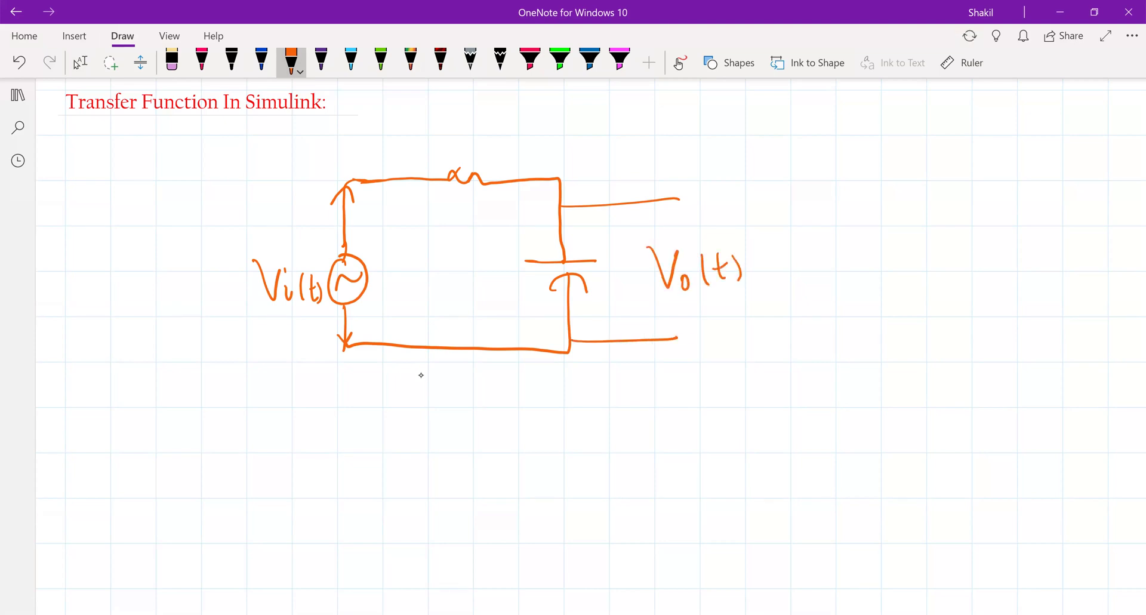
pyautogui.moveTo(656, 218); pyautogui.dragTo(679, 215)
pyautogui.moveTo(671, 205); pyautogui.dragTo(670, 227)
pyautogui.moveTo(656, 311); pyautogui.dragTo(682, 310)
# Label the resistor R = 1 and the capacitor C = 1
pyautogui.moveTo(455, 136); pyautogui.dragTo(456, 166)
pyautogui.moveTo(457, 136); pyautogui.dragTo(472, 166)
pyautogui.moveTo(478, 154); pyautogui.dragTo(494, 159)
pyautogui.moveTo(509, 139); pyautogui.dragTo(510, 166)
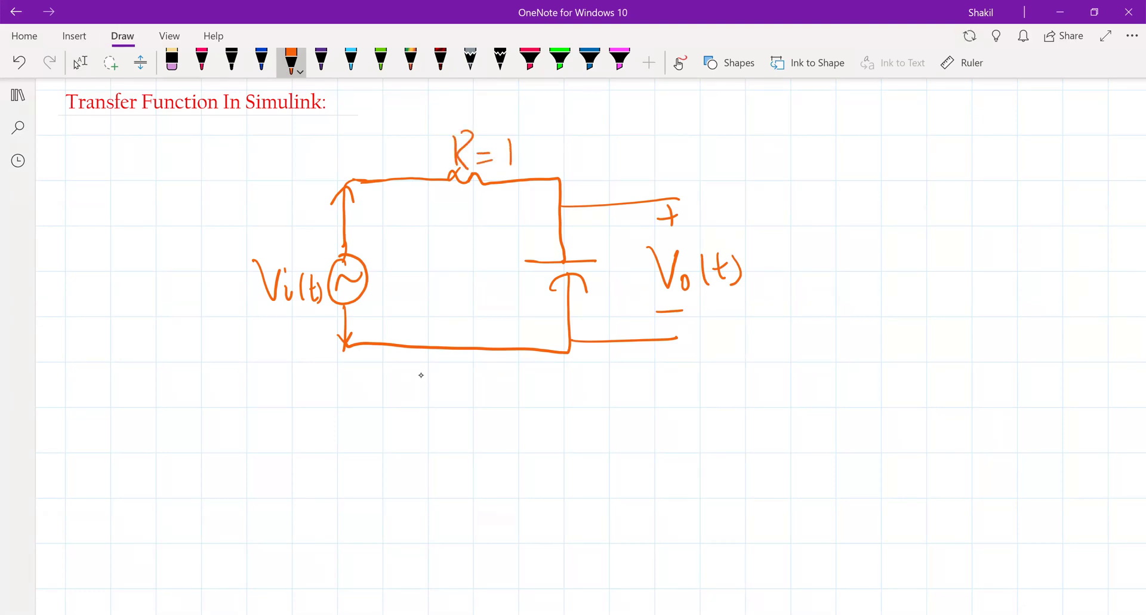
pyautogui.moveTo(466, 264); pyautogui.dragTo(465, 287)
pyautogui.moveTo(477, 274); pyautogui.dragTo(490, 280)
pyautogui.moveTo(501, 266); pyautogui.dragTo(503, 289)
# Draw a three-line equivalence sign in light blue ink beside the circuit's Vo(t) label
pyautogui.hotkey('ctrl', '-')
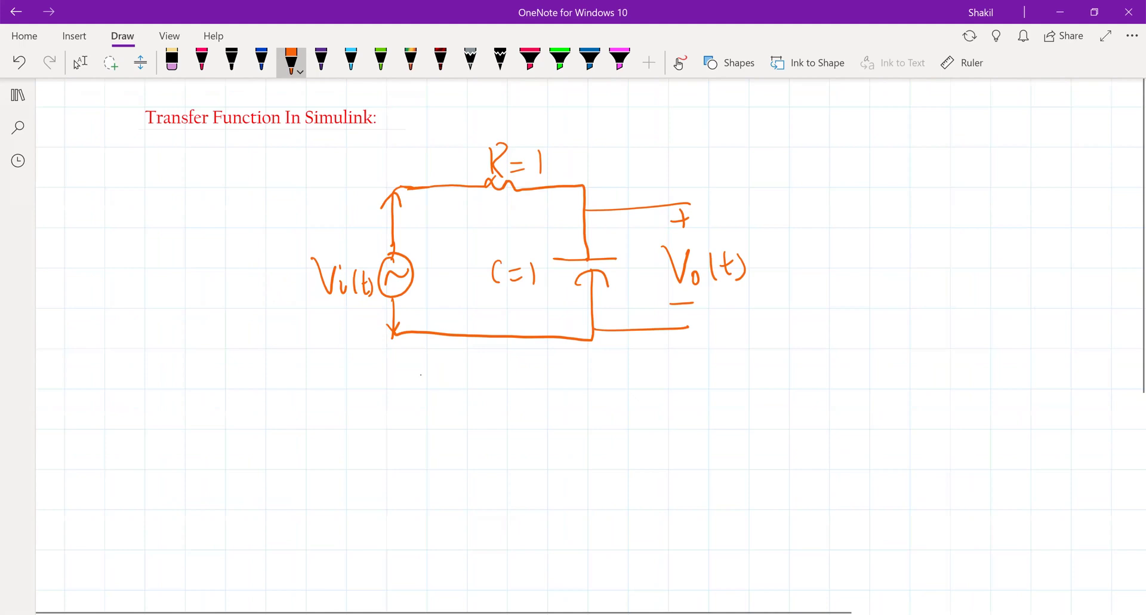
pyautogui.click(80, 62)
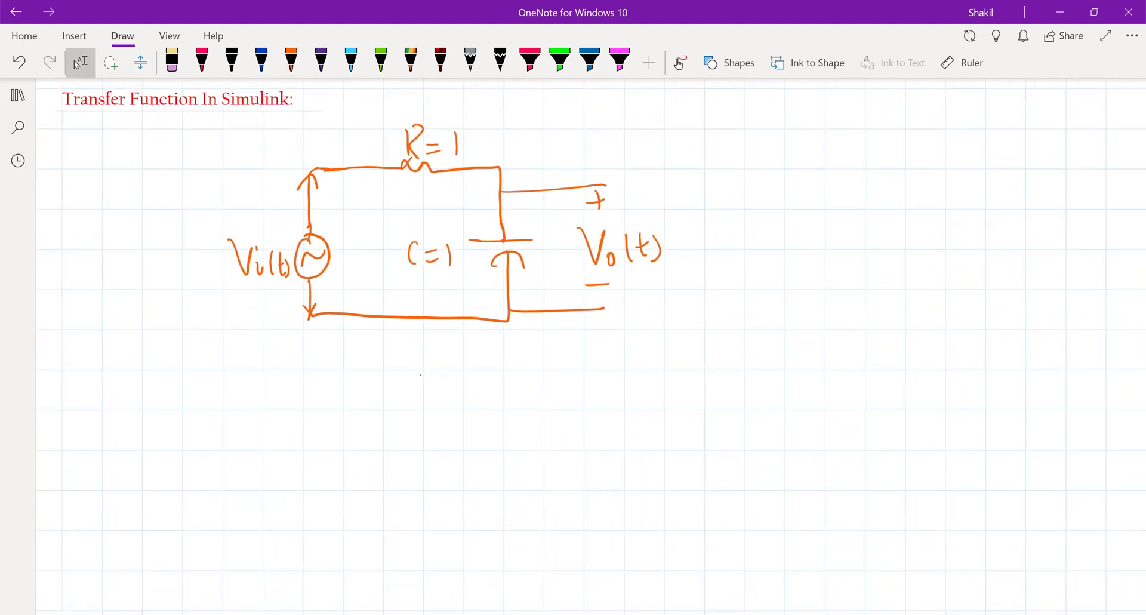
pyautogui.hotkey('ctrl', '-')
pyautogui.click(351, 60)
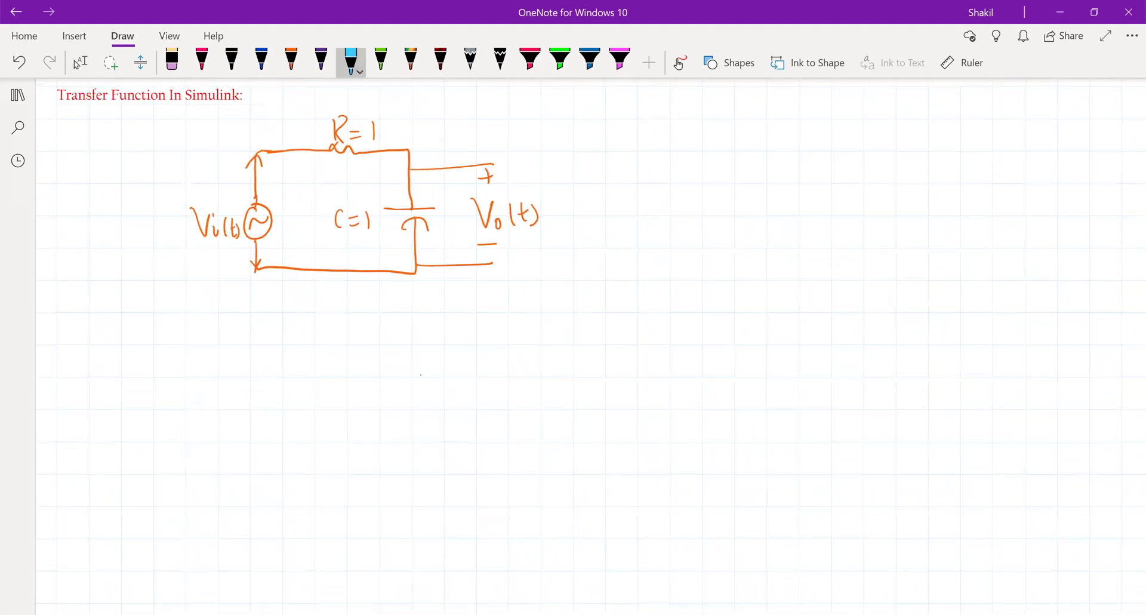
pyautogui.moveTo(594, 208)
pyautogui.mouseDown()
pyautogui.moveTo(628, 204)
pyautogui.moveTo(626, 220)
pyautogui.mouseUp()
pyautogui.moveTo(598, 240); pyautogui.dragTo(627, 238)
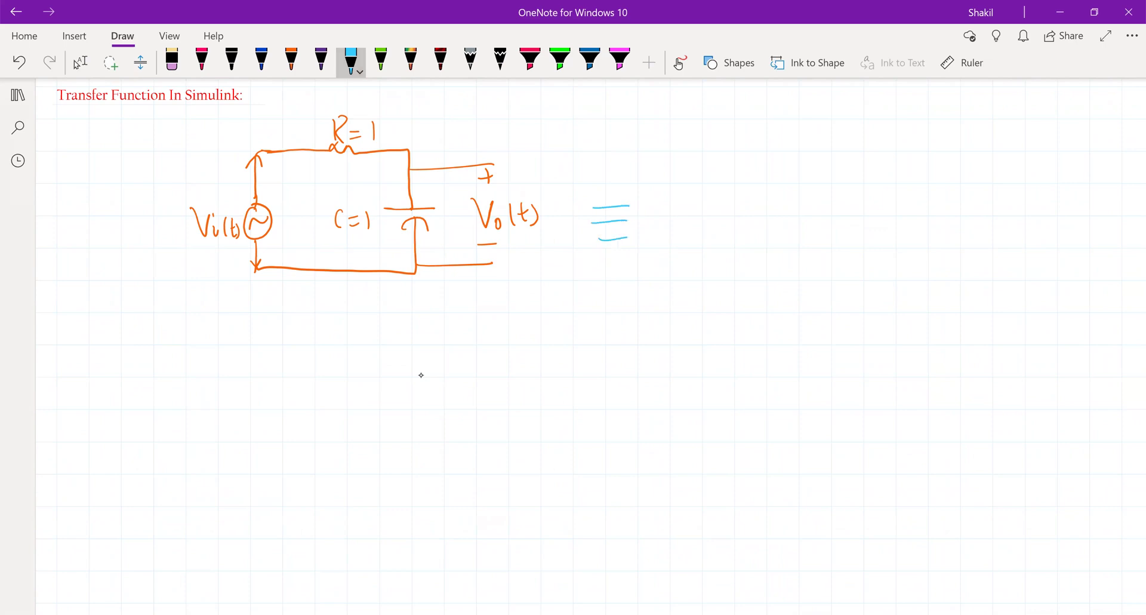
# Draw the s-domain equivalent circuit in light blue with a series resistor, a capacitor and a return line
pyautogui.moveTo(697, 151)
pyautogui.mouseDown()
pyautogui.moveTo(878, 151)
pyautogui.moveTo(874, 209)
pyautogui.moveTo(842, 213)
pyautogui.moveTo(906, 207)
pyautogui.mouseUp()
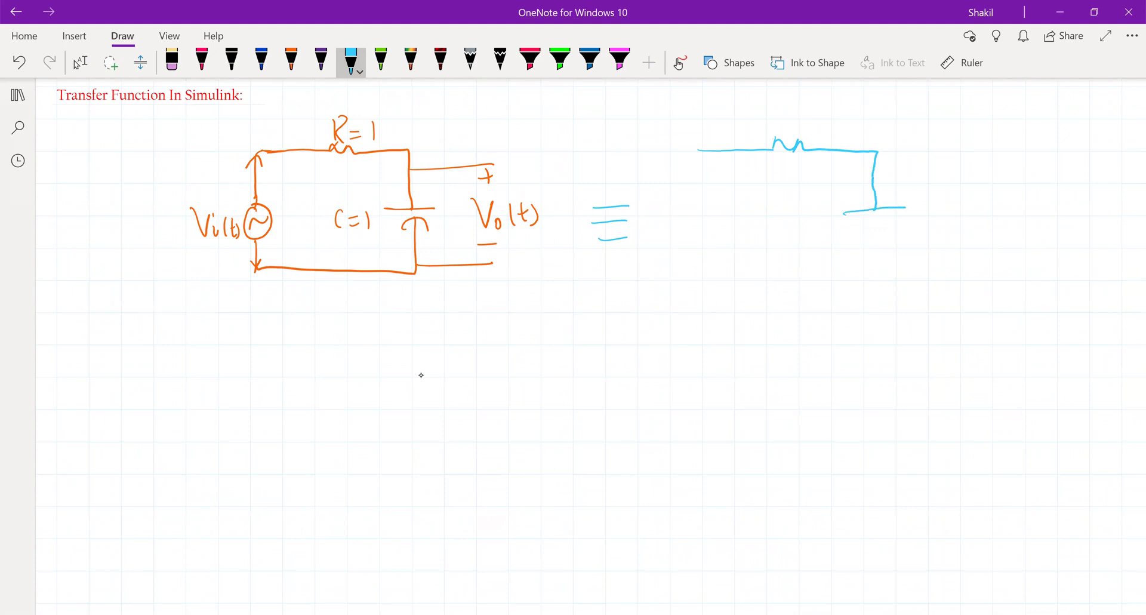
pyautogui.moveTo(861, 235)
pyautogui.mouseDown()
pyautogui.moveTo(901, 228)
pyautogui.moveTo(877, 221)
pyautogui.moveTo(885, 272)
pyautogui.mouseUp()
pyautogui.moveTo(703, 278); pyautogui.dragTo(887, 274)
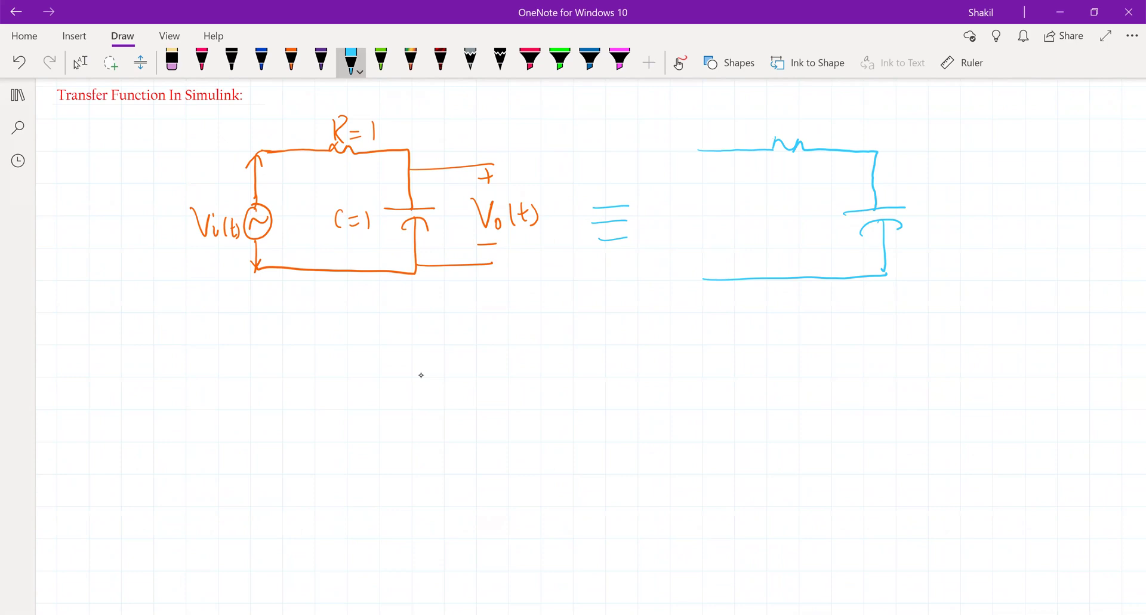
# Label the light blue circuit's resistor 1 and capacitor 1/s, and mark its input Vi(s) with up and down arrows
pyautogui.moveTo(820, 192); pyautogui.dragTo(826, 245)
pyautogui.moveTo(793, 112); pyautogui.dragTo(794, 126)
pyautogui.moveTo(694, 191)
pyautogui.mouseDown()
pyautogui.moveTo(698, 152)
pyautogui.moveTo(705, 165)
pyautogui.mouseUp()
pyautogui.moveTo(671, 204)
pyautogui.mouseDown()
pyautogui.moveTo(687, 206)
pyautogui.moveTo(695, 231)
pyautogui.moveTo(720, 218)
pyautogui.mouseUp()
pyautogui.click(172, 60)
pyautogui.click(350, 60)
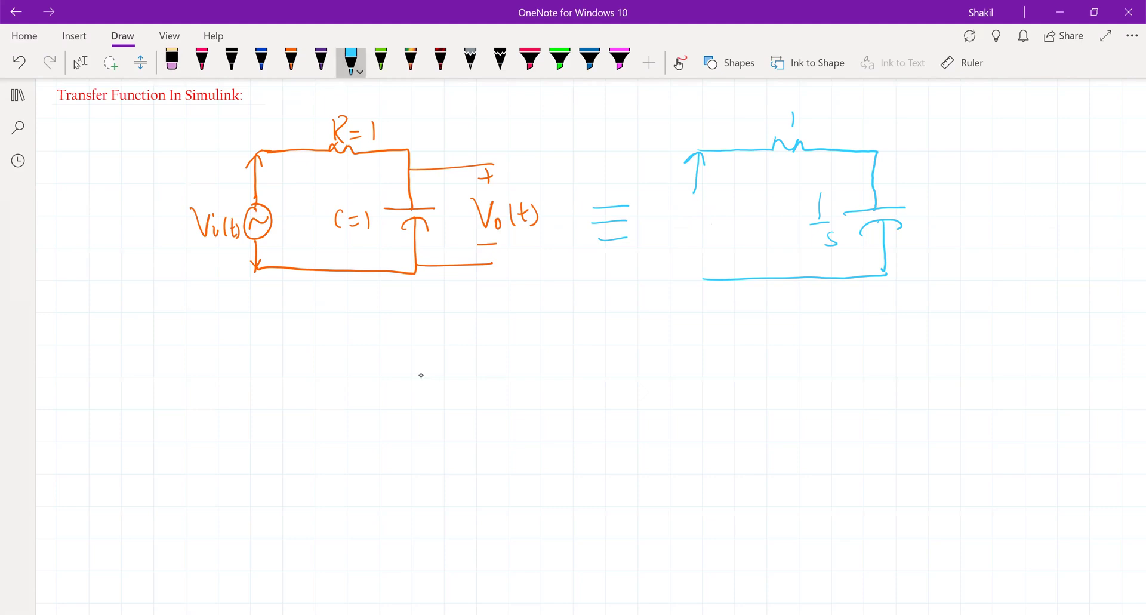
pyautogui.moveTo(651, 201)
pyautogui.mouseDown()
pyautogui.moveTo(681, 202)
pyautogui.moveTo(707, 236)
pyautogui.mouseUp()
pyautogui.moveTo(718, 207)
pyautogui.mouseDown()
pyautogui.moveTo(721, 238)
pyautogui.moveTo(683, 275)
pyautogui.moveTo(697, 262)
pyautogui.mouseUp()
# Draw output leads across the 1/s capacitor and label the output Vo(s) with plus and minus signs
pyautogui.moveTo(876, 163); pyautogui.dragTo(1012, 154)
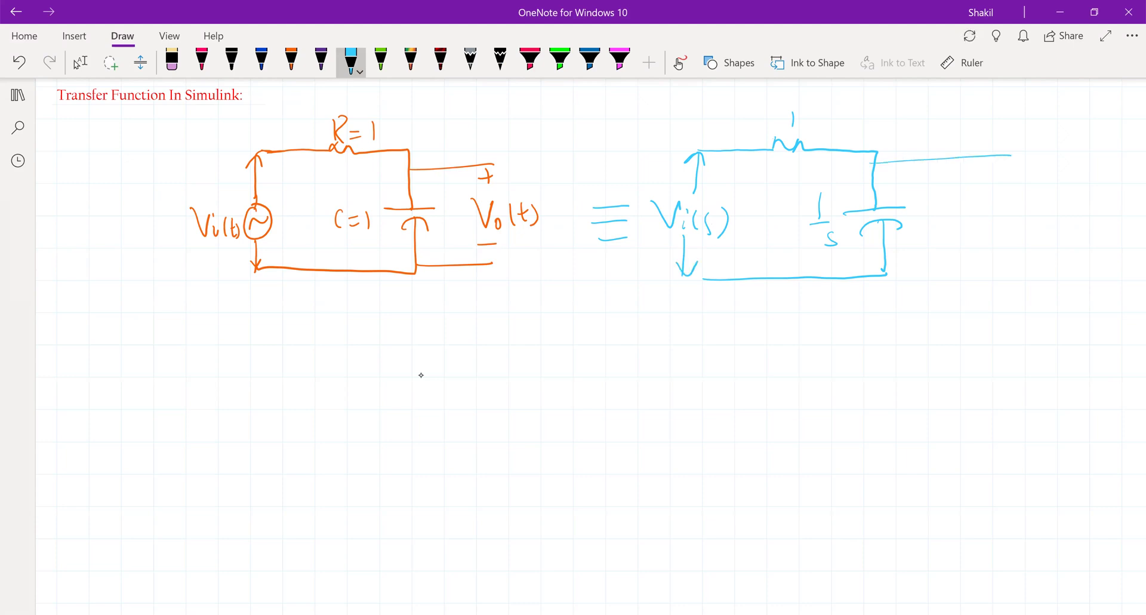
pyautogui.moveTo(887, 255); pyautogui.dragTo(999, 243)
pyautogui.moveTo(952, 185)
pyautogui.mouseDown()
pyautogui.moveTo(986, 192)
pyautogui.moveTo(986, 210)
pyautogui.moveTo(1002, 219)
pyautogui.mouseUp()
pyautogui.moveTo(1018, 199)
pyautogui.mouseDown()
pyautogui.moveTo(1010, 218)
pyautogui.moveTo(1022, 225)
pyautogui.mouseUp()
pyautogui.moveTo(963, 173); pyautogui.dragTo(980, 171)
pyautogui.moveTo(972, 163); pyautogui.dragTo(972, 185)
pyautogui.moveTo(964, 242); pyautogui.dragTo(988, 240)
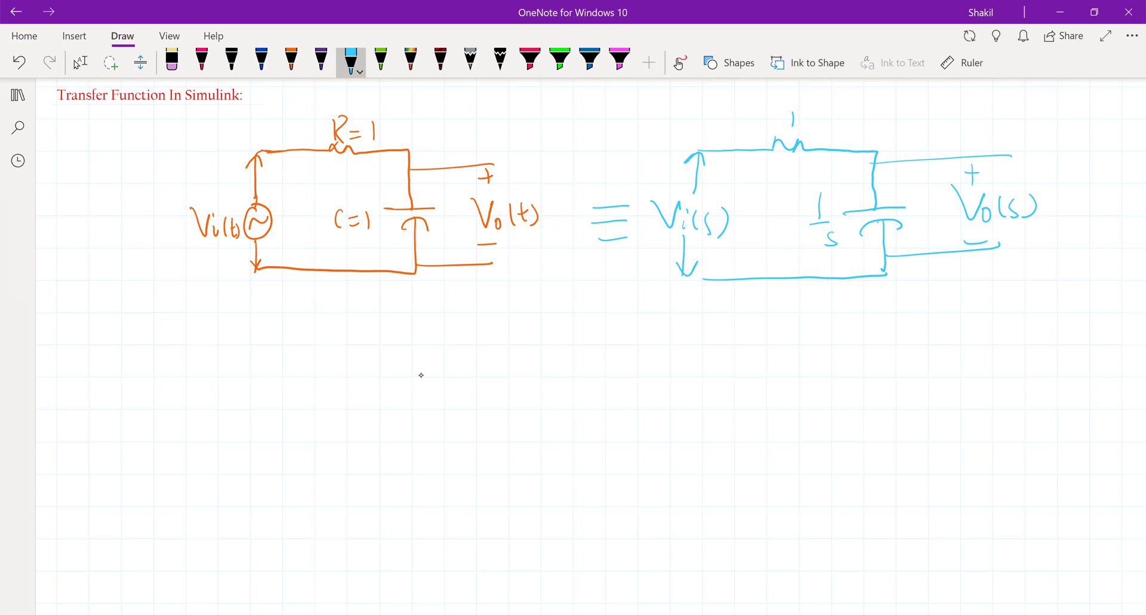
# Write the start of the voltage divider equation below the circuits: Vo(s) = with numerator 1/s · Vi(s)
pyautogui.moveTo(439, 352)
pyautogui.mouseDown()
pyautogui.moveTo(461, 353)
pyautogui.moveTo(464, 393)
pyautogui.moveTo(465, 377)
pyautogui.moveTo(480, 389)
pyautogui.mouseUp()
pyautogui.moveTo(498, 369); pyautogui.dragTo(488, 388)
pyautogui.moveTo(504, 363); pyautogui.dragTo(507, 389)
pyautogui.moveTo(524, 377); pyautogui.dragTo(535, 387)
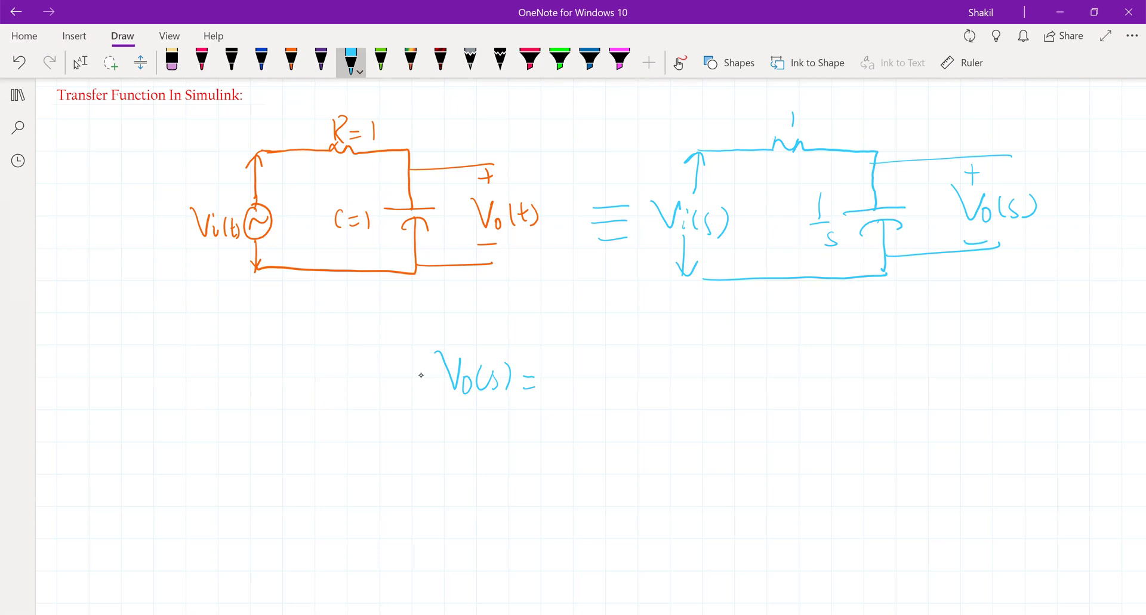
pyautogui.moveTo(597, 327)
pyautogui.mouseDown()
pyautogui.moveTo(599, 366)
pyautogui.moveTo(617, 379)
pyautogui.mouseUp()
pyautogui.moveTo(662, 333); pyautogui.dragTo(709, 363)
pyautogui.click(698, 341)
pyautogui.moveTo(722, 342)
pyautogui.mouseDown()
pyautogui.moveTo(717, 364)
pyautogui.moveTo(733, 369)
pyautogui.mouseUp()
# Complete the fraction with the denominator 1 + 1/s and tick off the resistor and capacitor in the s-domain circuit
pyautogui.moveTo(574, 388); pyautogui.dragTo(772, 376)
pyautogui.moveTo(604, 410)
pyautogui.mouseDown()
pyautogui.moveTo(605, 444)
pyautogui.moveTo(648, 422)
pyautogui.mouseUp()
pyautogui.moveTo(638, 408); pyautogui.dragTo(635, 447)
pyautogui.moveTo(689, 398); pyautogui.dragTo(694, 418)
pyautogui.moveTo(710, 405)
pyautogui.mouseDown()
pyautogui.moveTo(687, 437)
pyautogui.moveTo(704, 449)
pyautogui.mouseUp()
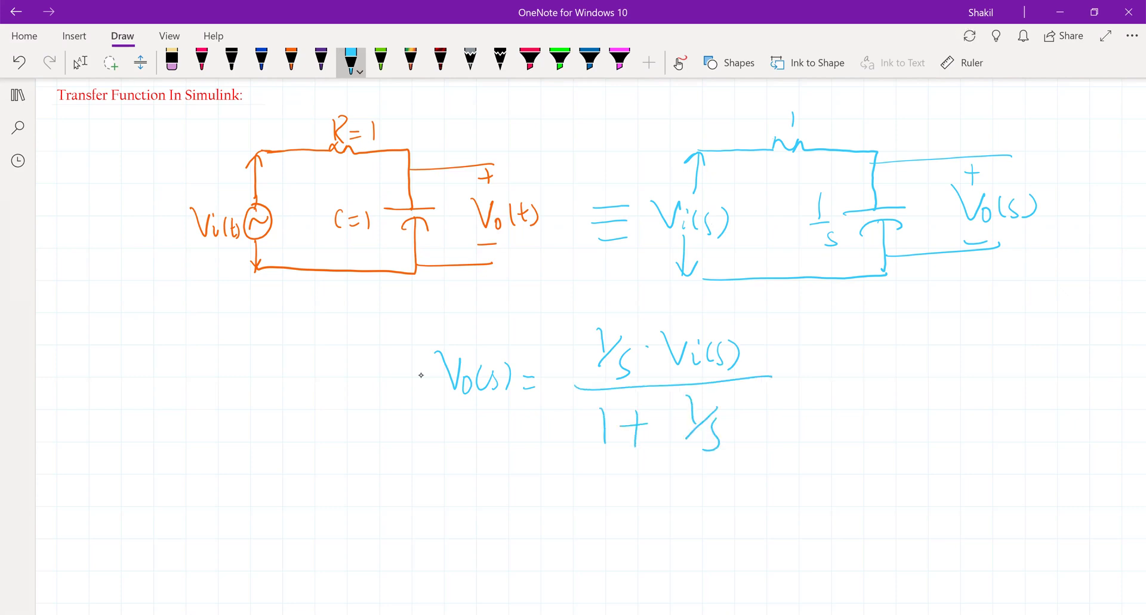
pyautogui.moveTo(760, 133); pyautogui.dragTo(774, 129)
pyautogui.moveTo(841, 194); pyautogui.dragTo(873, 189)
# Write the ratio Vo(s)/Vi(s) in light blue below the voltage divider equation
pyautogui.scroll(-2, 421, 375)
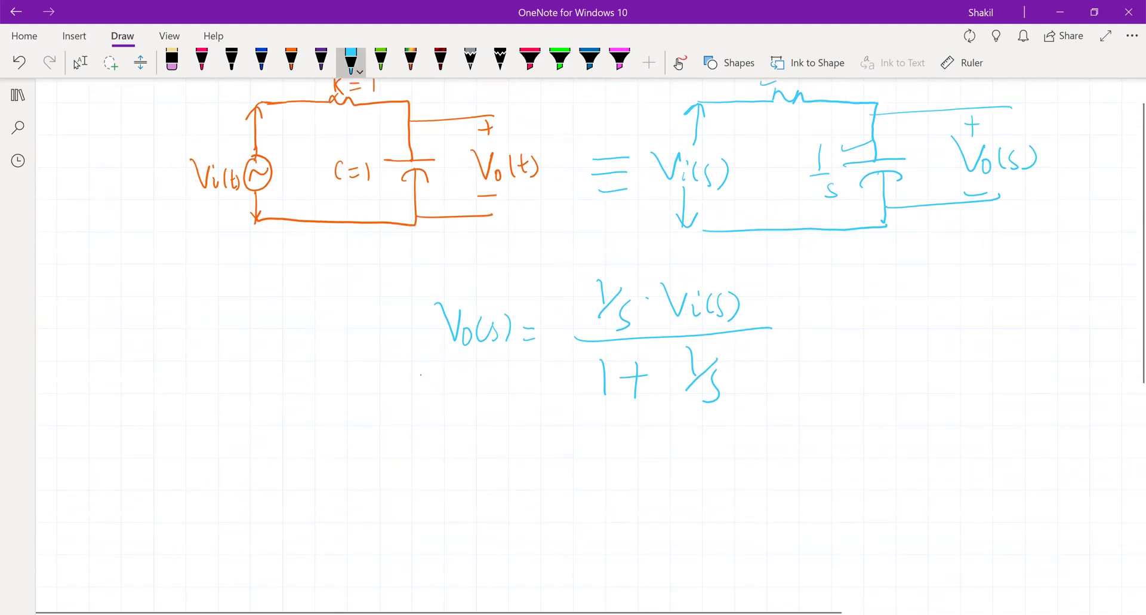
pyautogui.click(77, 63)
pyautogui.click(351, 59)
pyautogui.moveTo(382, 421)
pyautogui.mouseDown()
pyautogui.moveTo(398, 453)
pyautogui.moveTo(407, 431)
pyautogui.mouseUp()
pyautogui.moveTo(416, 443); pyautogui.dragTo(440, 448)
pyautogui.moveTo(456, 425); pyautogui.dragTo(459, 449)
pyautogui.moveTo(392, 468); pyautogui.dragTo(485, 457)
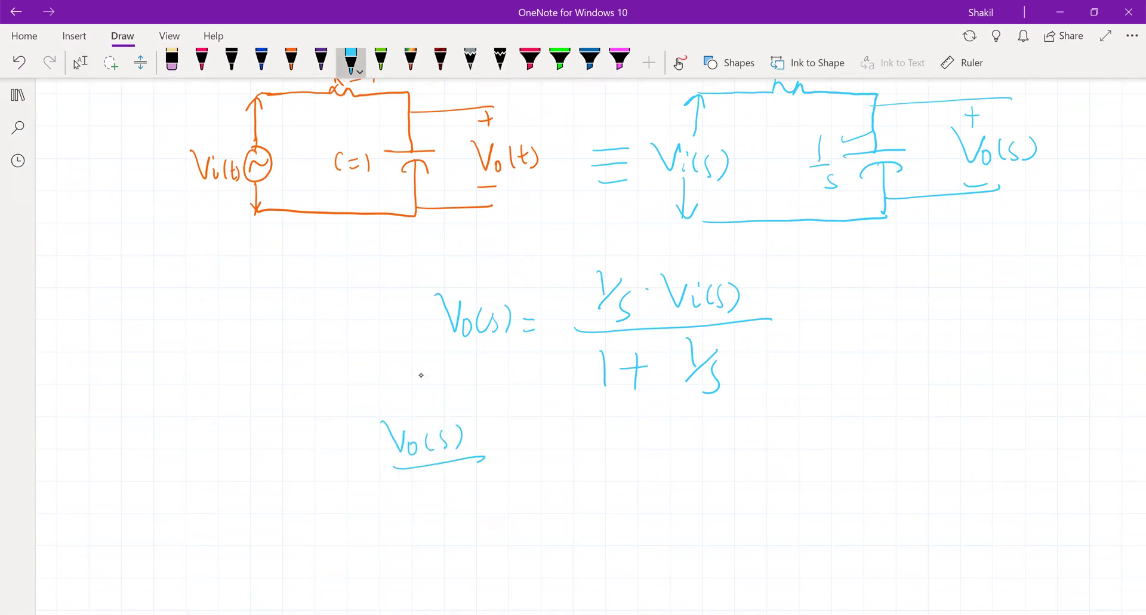
pyautogui.moveTo(402, 479)
pyautogui.mouseDown()
pyautogui.moveTo(424, 481)
pyautogui.moveTo(437, 503)
pyautogui.mouseUp()
pyautogui.moveTo(437, 479); pyautogui.dragTo(439, 489)
pyautogui.moveTo(454, 479)
pyautogui.mouseDown()
pyautogui.moveTo(451, 500)
pyautogui.moveTo(460, 497)
pyautogui.mouseUp()
pyautogui.moveTo(471, 477); pyautogui.dragTo(476, 501)
# Equate the ratio to 1/s over 1 + 1/s and add another equals sign
pyautogui.moveTo(527, 444); pyautogui.dragTo(541, 444)
pyautogui.moveTo(527, 455); pyautogui.dragTo(539, 454)
pyautogui.moveTo(618, 406); pyautogui.dragTo(618, 443)
pyautogui.moveTo(646, 425)
pyautogui.mouseDown()
pyautogui.moveTo(638, 444)
pyautogui.moveTo(706, 449)
pyautogui.mouseUp()
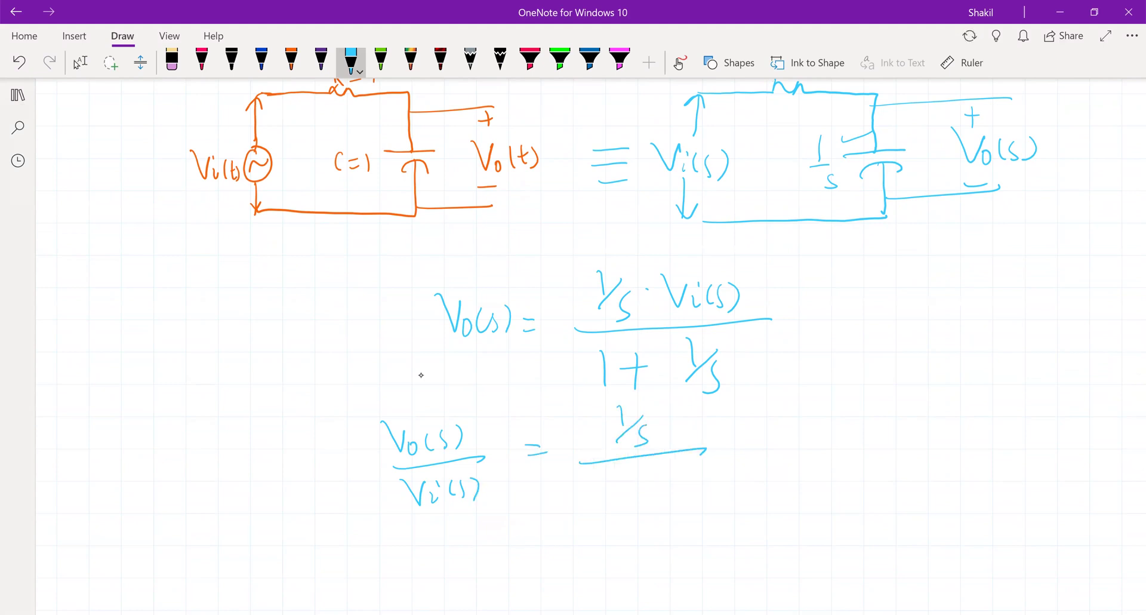
pyautogui.moveTo(598, 483)
pyautogui.mouseDown()
pyautogui.moveTo(611, 496)
pyautogui.moveTo(643, 491)
pyautogui.mouseUp()
pyautogui.moveTo(633, 482)
pyautogui.mouseDown()
pyautogui.moveTo(632, 497)
pyautogui.moveTo(660, 486)
pyautogui.mouseUp()
pyautogui.moveTo(678, 473)
pyautogui.mouseDown()
pyautogui.moveTo(657, 494)
pyautogui.moveTo(677, 503)
pyautogui.mouseUp()
pyautogui.moveTo(724, 441)
pyautogui.mouseDown()
pyautogui.moveTo(743, 441)
pyautogui.moveTo(744, 452)
pyautogui.mouseUp()
pyautogui.moveTo(846, 413); pyautogui.dragTo(836, 428)
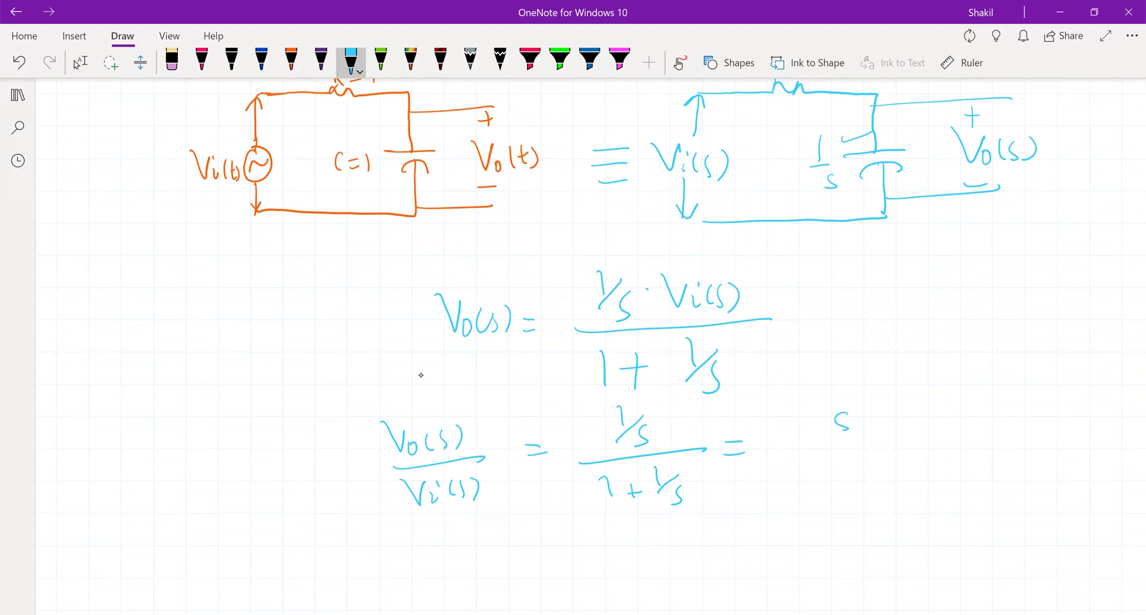
pyautogui.click(172, 59)
pyautogui.click(841, 421)
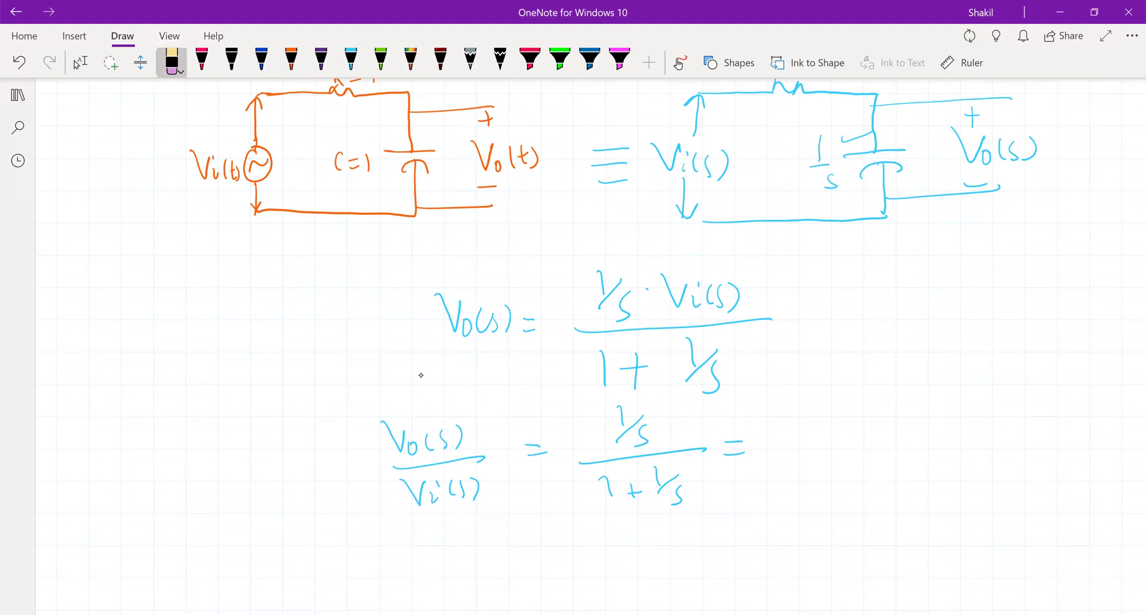
pyautogui.click(351, 60)
pyautogui.moveTo(831, 398); pyautogui.dragTo(823, 425)
pyautogui.click(172, 60)
pyautogui.click(830, 411)
# Write the simplified result 1/(s+1) in orange ink after the last equals sign
pyautogui.click(292, 60)
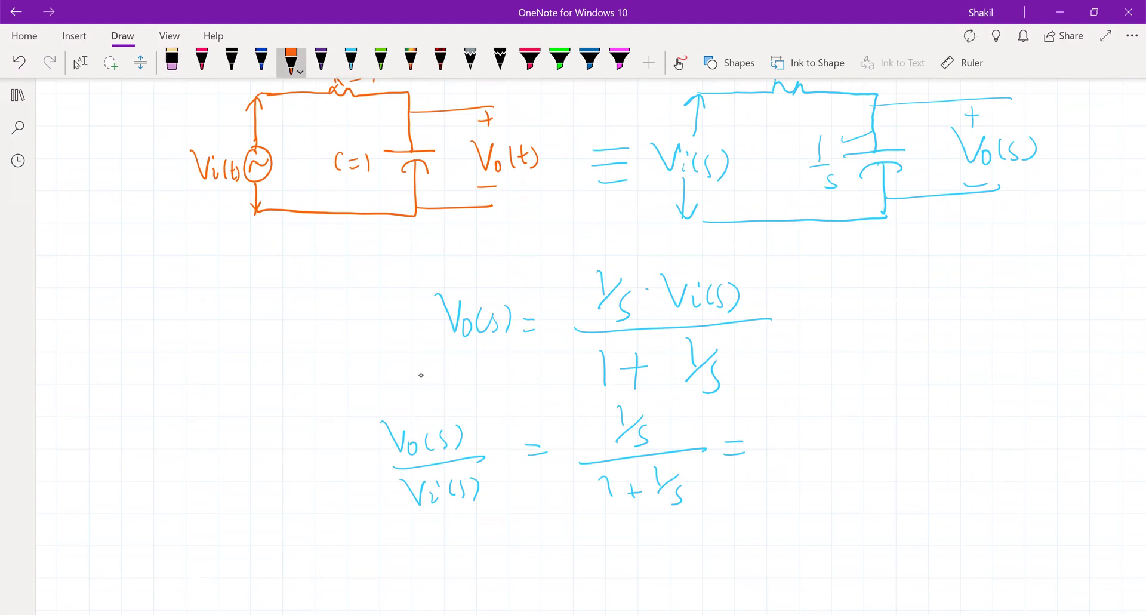
pyautogui.moveTo(816, 410)
pyautogui.mouseDown()
pyautogui.moveTo(821, 437)
pyautogui.moveTo(887, 450)
pyautogui.mouseUp()
pyautogui.moveTo(807, 473)
pyautogui.mouseDown()
pyautogui.moveTo(791, 508)
pyautogui.moveTo(847, 492)
pyautogui.mouseUp()
pyautogui.moveTo(837, 487); pyautogui.dragTo(839, 514)
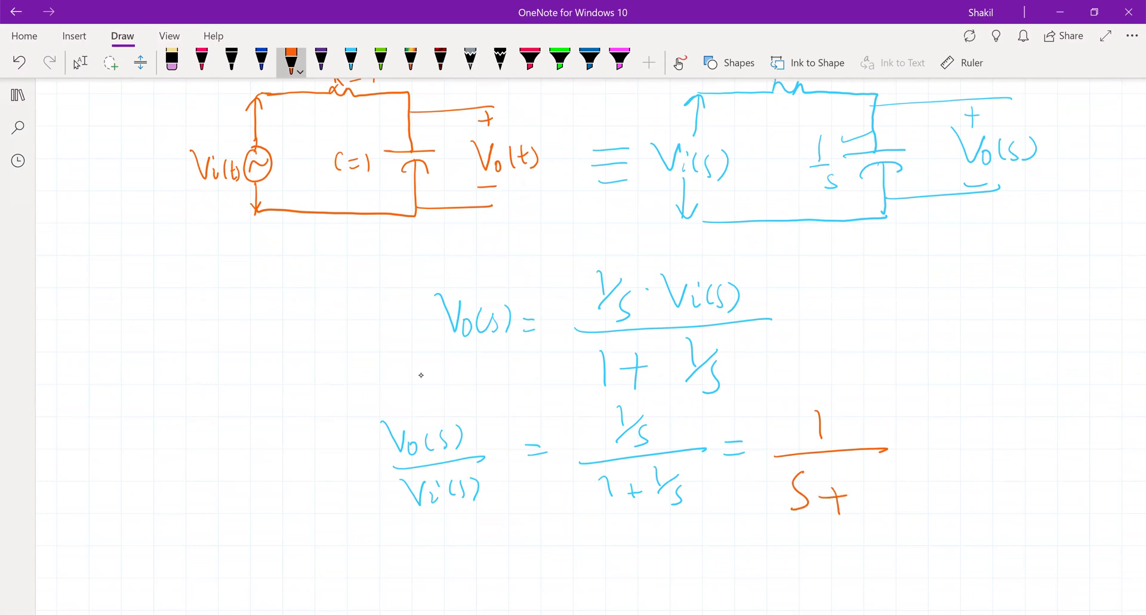
pyautogui.moveTo(864, 464); pyautogui.dragTo(870, 504)
# Write H(s) = in orange ink in front of the Vo(s)/Vi(s) ratio
pyautogui.moveTo(327, 464)
pyautogui.mouseDown()
pyautogui.moveTo(344, 461)
pyautogui.moveTo(341, 471)
pyautogui.mouseUp()
pyautogui.moveTo(218, 440)
pyautogui.mouseDown()
pyautogui.moveTo(220, 475)
pyautogui.moveTo(240, 479)
pyautogui.mouseUp()
pyautogui.moveTo(216, 465); pyautogui.dragTo(256, 468)
pyautogui.moveTo(282, 449)
pyautogui.mouseDown()
pyautogui.moveTo(272, 467)
pyautogui.moveTo(292, 468)
pyautogui.mouseUp()
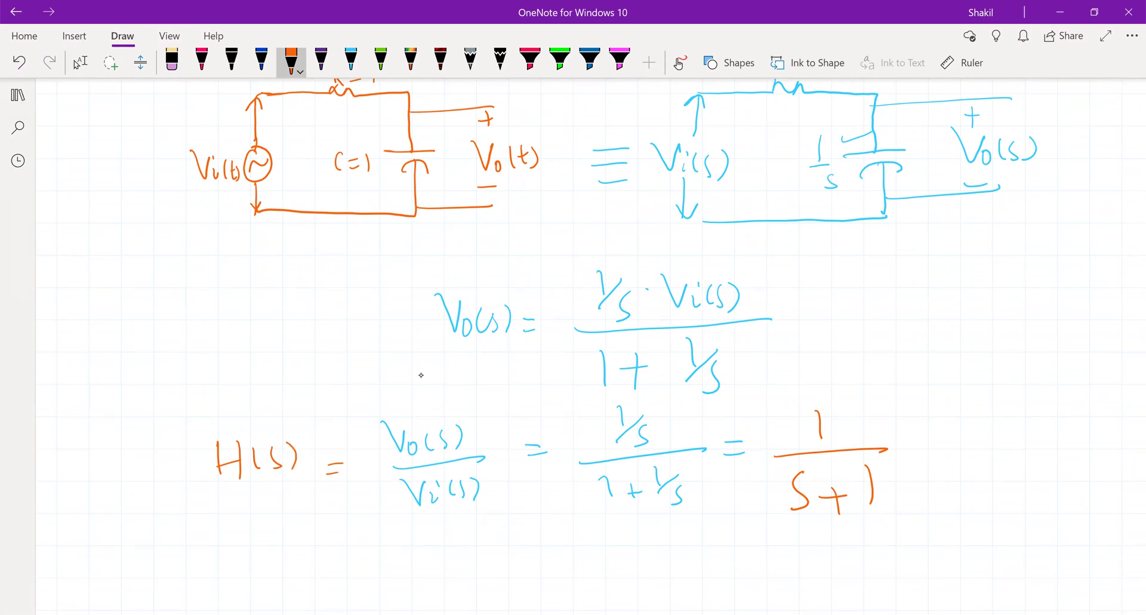
# Draw a long vertical axis and a crossing horizontal axis in purple ink on the blank area beside the derivation
pyautogui.scroll(-2, 52, 301)
pyautogui.click(79, 62)
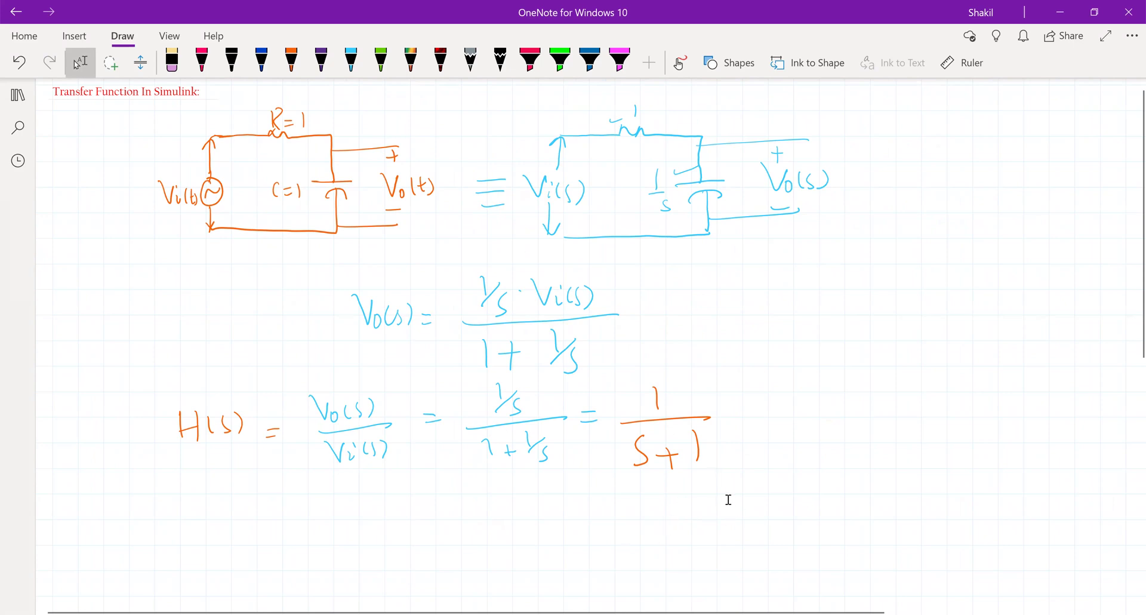
pyautogui.keyDown('ctrl'); pyautogui.scroll(-1, 728, 500); pyautogui.keyUp('ctrl')
pyautogui.hscroll(5, 729, 499)
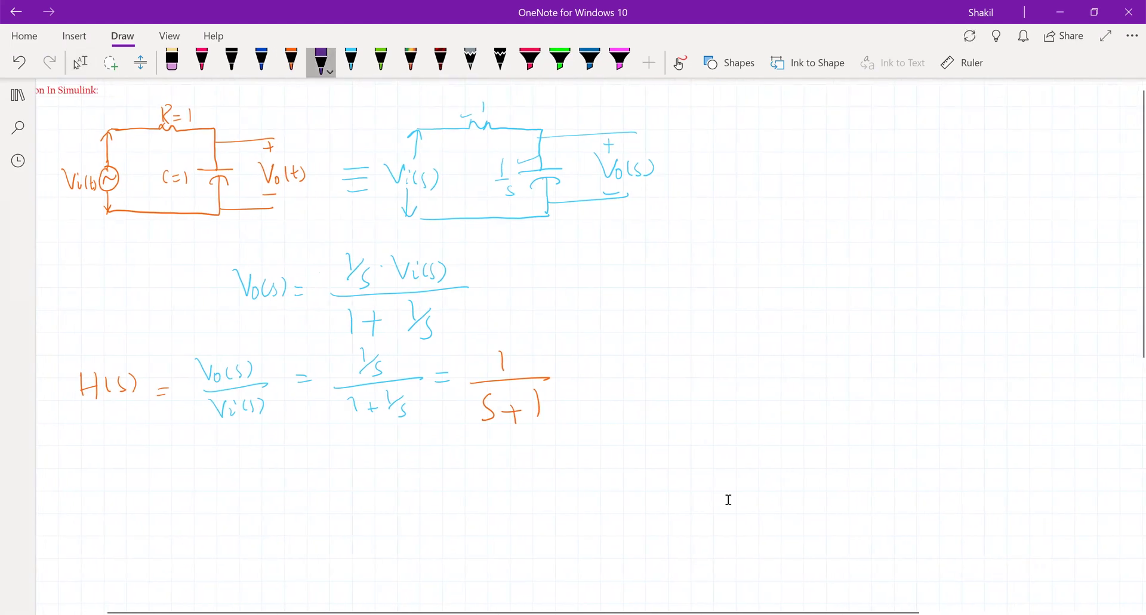
pyautogui.moveTo(729, 137); pyautogui.dragTo(740, 439)
pyautogui.moveTo(615, 250); pyautogui.dragTo(1032, 255)
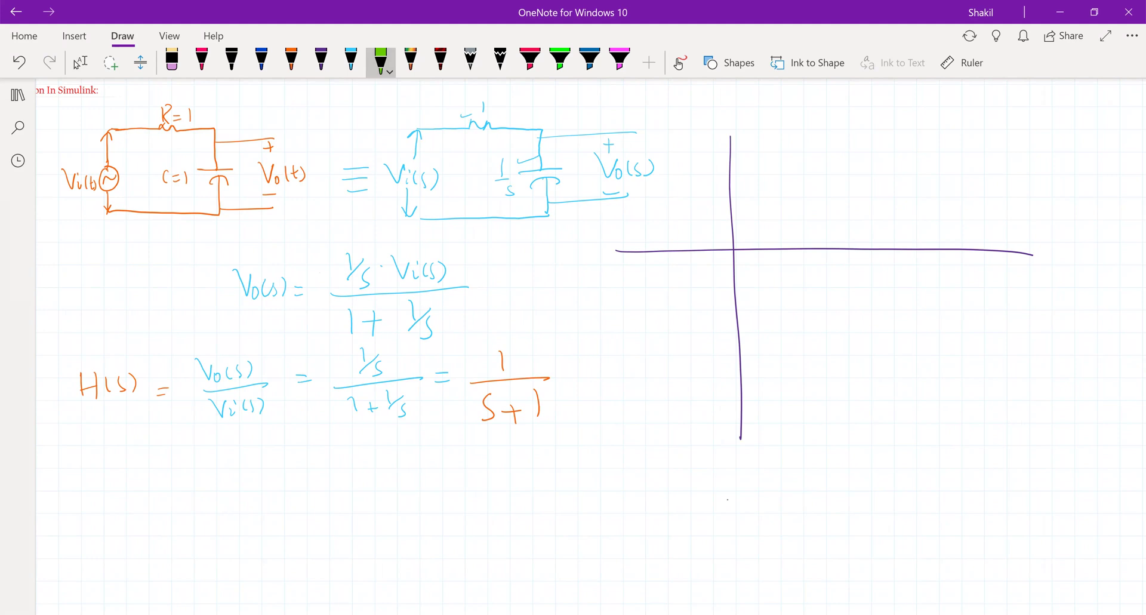
# Draw a step input signal in green ink on the axes and label its level 5V
pyautogui.moveTo(730, 174); pyautogui.dragTo(900, 175)
pyautogui.moveTo(730, 175); pyautogui.dragTo(727, 247)
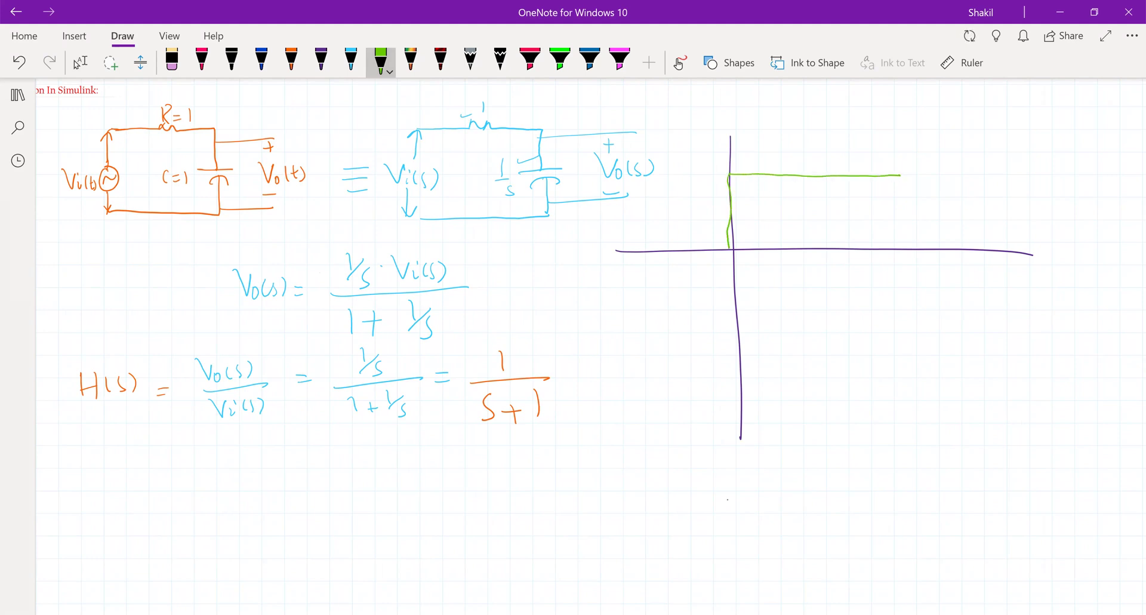
pyautogui.moveTo(698, 170); pyautogui.dragTo(698, 191)
pyautogui.moveTo(707, 175)
pyautogui.mouseDown()
pyautogui.moveTo(724, 175)
pyautogui.moveTo(730, 247)
pyautogui.moveTo(668, 251)
pyautogui.mouseUp()
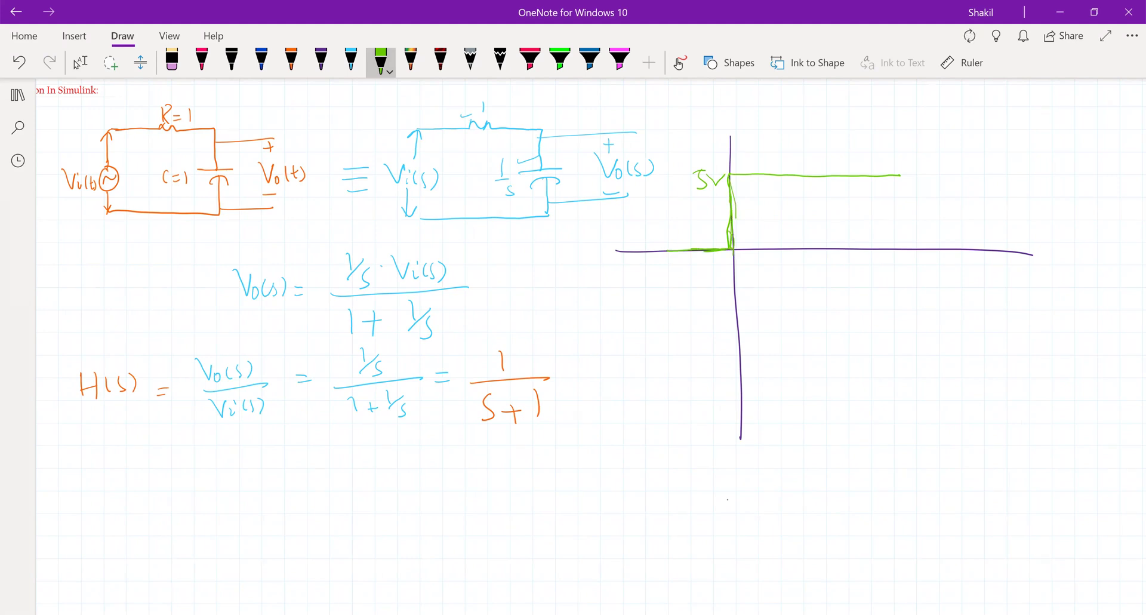
# Add a lower horizontal axis in purple and sketch a blue response curve rising to a dashed level line
pyautogui.click(321, 60)
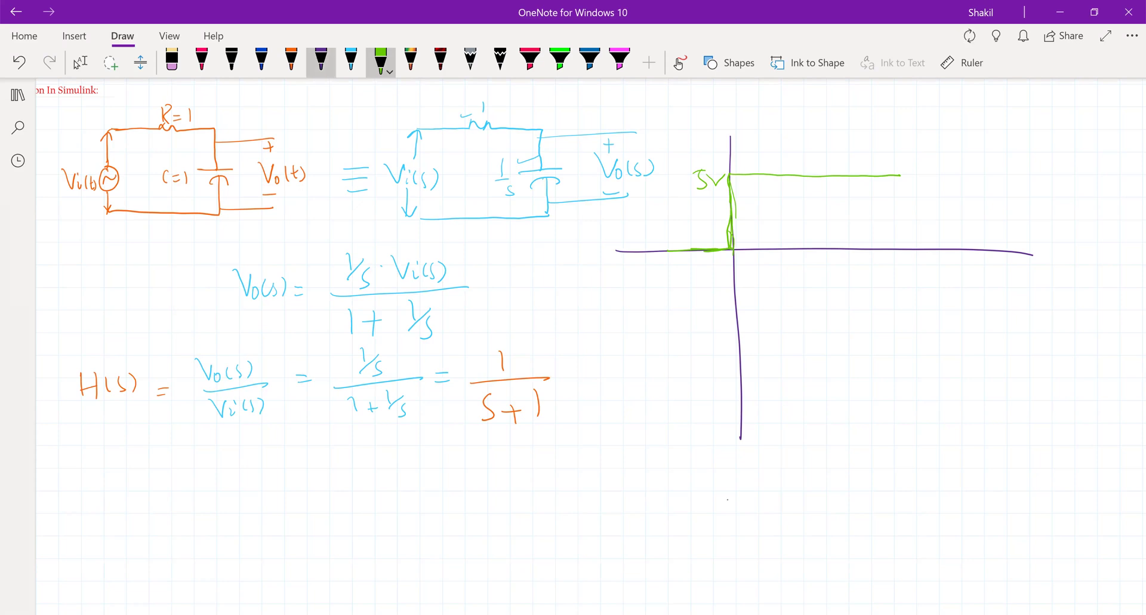
pyautogui.moveTo(653, 391); pyautogui.dragTo(1018, 378)
pyautogui.click(261, 60)
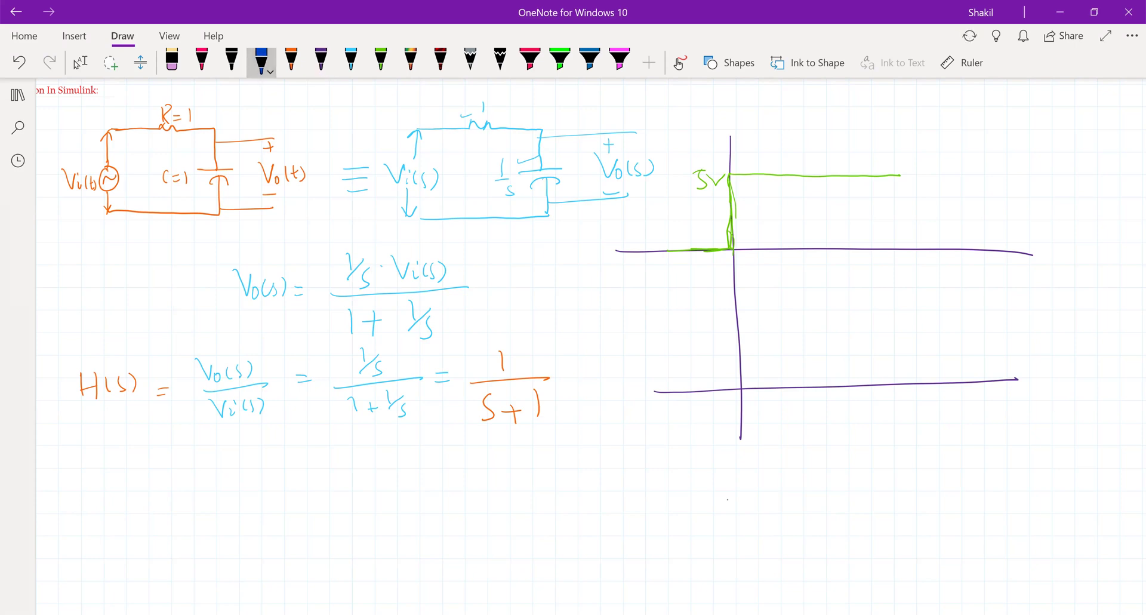
pyautogui.moveTo(735, 310); pyautogui.dragTo(746, 310)
pyautogui.moveTo(780, 309); pyautogui.dragTo(793, 309)
pyautogui.moveTo(819, 309); pyautogui.dragTo(825, 309)
pyautogui.moveTo(743, 386)
pyautogui.mouseDown()
pyautogui.moveTo(830, 323)
pyautogui.moveTo(915, 309)
pyautogui.mouseUp()
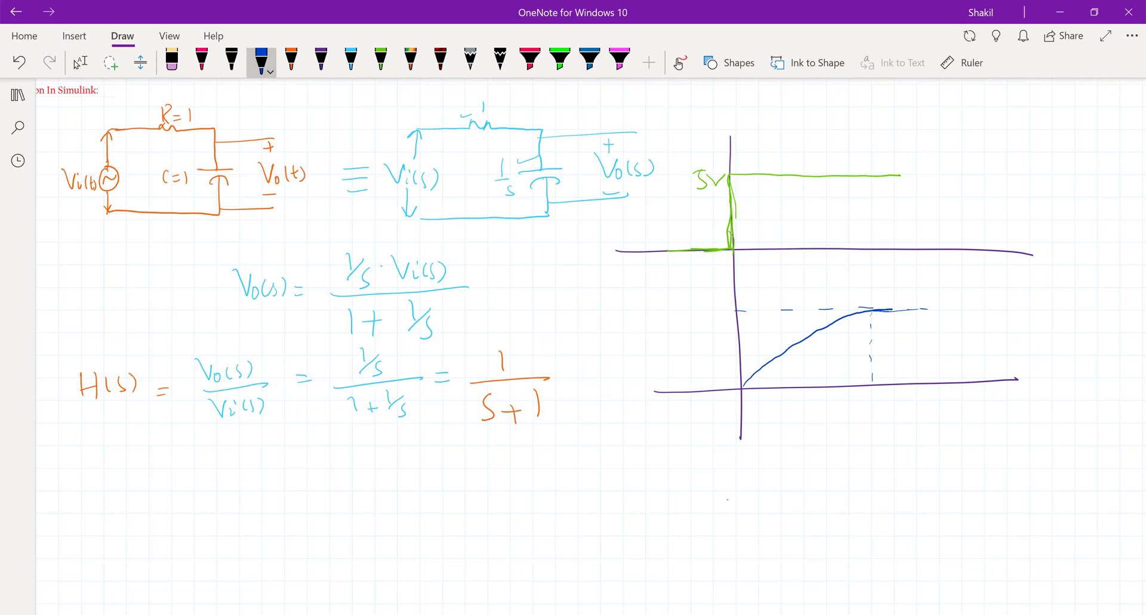
# Mark the rise interval beneath the response curve with a double-headed arrow and write RC below the graph
pyautogui.moveTo(741, 398)
pyautogui.mouseDown()
pyautogui.moveTo(875, 399)
pyautogui.moveTo(861, 408)
pyautogui.mouseUp()
pyautogui.moveTo(618, 468); pyautogui.dragTo(619, 516)
pyautogui.moveTo(620, 475); pyautogui.dragTo(642, 510)
pyautogui.moveTo(665, 481); pyautogui.dragTo(667, 507)
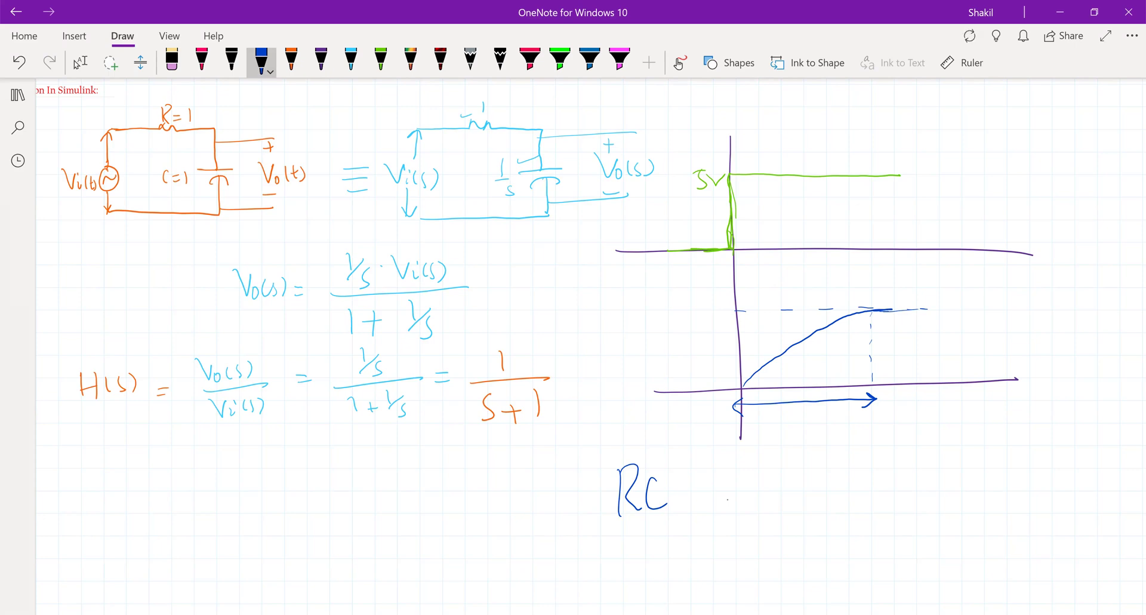
# Complete the RC note as RC = 1 in blue ink, write 5τ beside it, and underline both
pyautogui.moveTo(668, 493); pyautogui.dragTo(686, 493)
pyautogui.moveTo(703, 472); pyautogui.dragTo(704, 492)
pyautogui.moveTo(616, 527); pyautogui.dragTo(709, 502)
pyautogui.moveTo(813, 486)
pyautogui.mouseDown()
pyautogui.moveTo(809, 511)
pyautogui.moveTo(825, 478)
pyautogui.moveTo(851, 484)
pyautogui.moveTo(865, 507)
pyautogui.mouseUp()
pyautogui.moveTo(836, 483); pyautogui.dragTo(863, 473)
pyautogui.moveTo(802, 522); pyautogui.dragTo(860, 518)
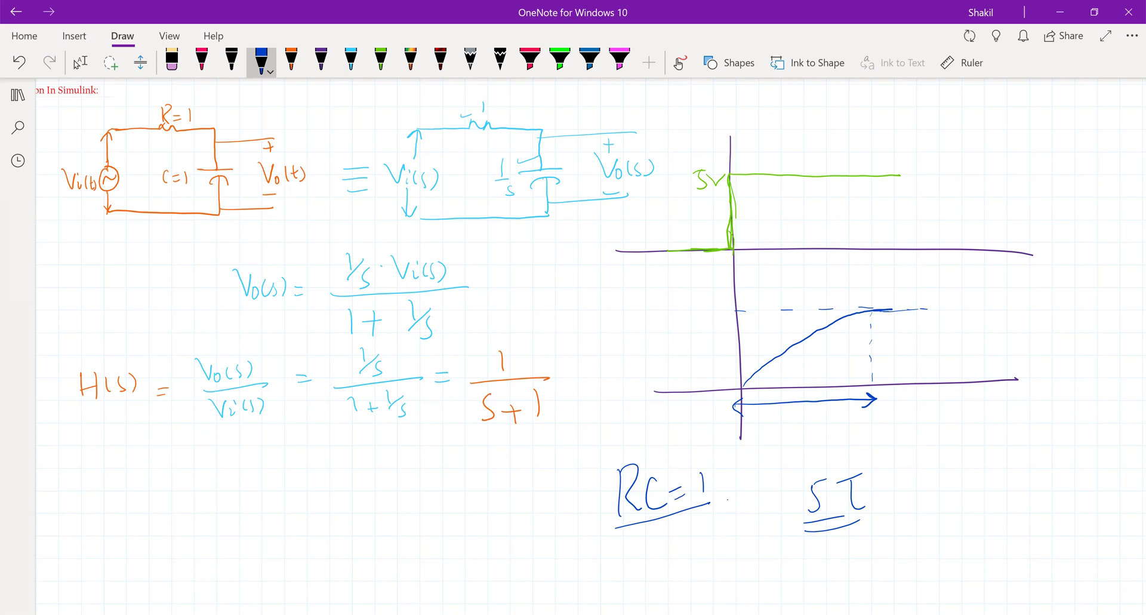
# Write τ = in front of RC = 1 and note 5 sec beneath 5τ
pyautogui.moveTo(568, 502)
pyautogui.mouseDown()
pyautogui.moveTo(585, 495)
pyautogui.moveTo(591, 508)
pyautogui.mouseUp()
pyautogui.moveTo(534, 499)
pyautogui.mouseDown()
pyautogui.moveTo(544, 525)
pyautogui.moveTo(542, 488)
pyautogui.mouseUp()
pyautogui.moveTo(789, 558); pyautogui.dragTo(785, 582)
pyautogui.moveTo(789, 560)
pyautogui.mouseDown()
pyautogui.moveTo(803, 549)
pyautogui.moveTo(820, 576)
pyautogui.mouseUp()
pyautogui.moveTo(832, 572); pyautogui.dragTo(864, 565)
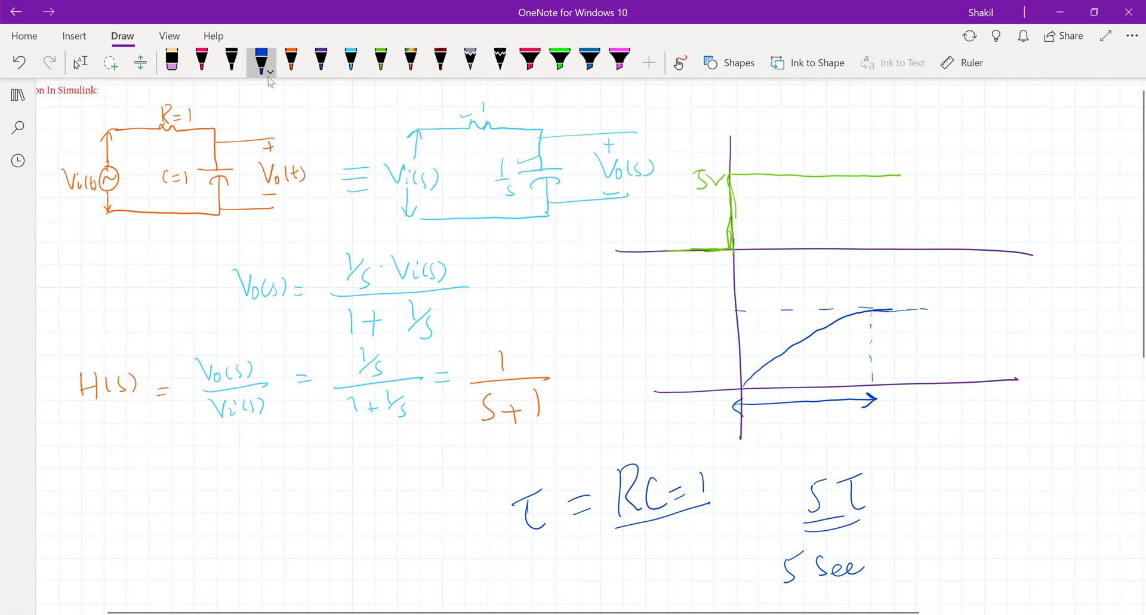
pyautogui.click(81, 63)
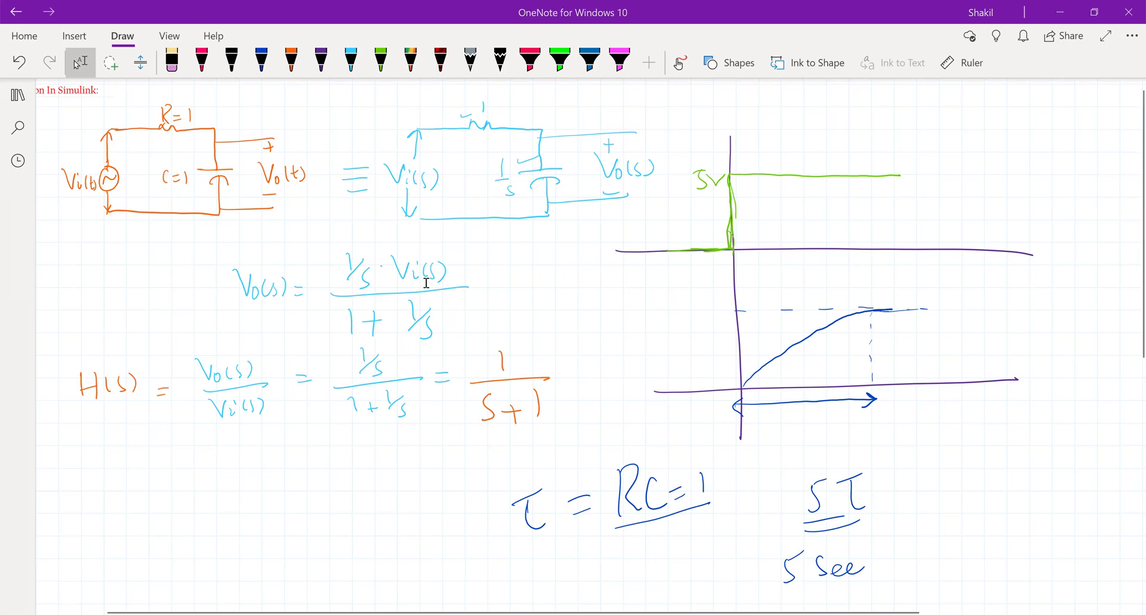
# Switch to MATLAB and open a blank Simulink model together with the block library
pyautogui.hotkey('alt', 'Tab')
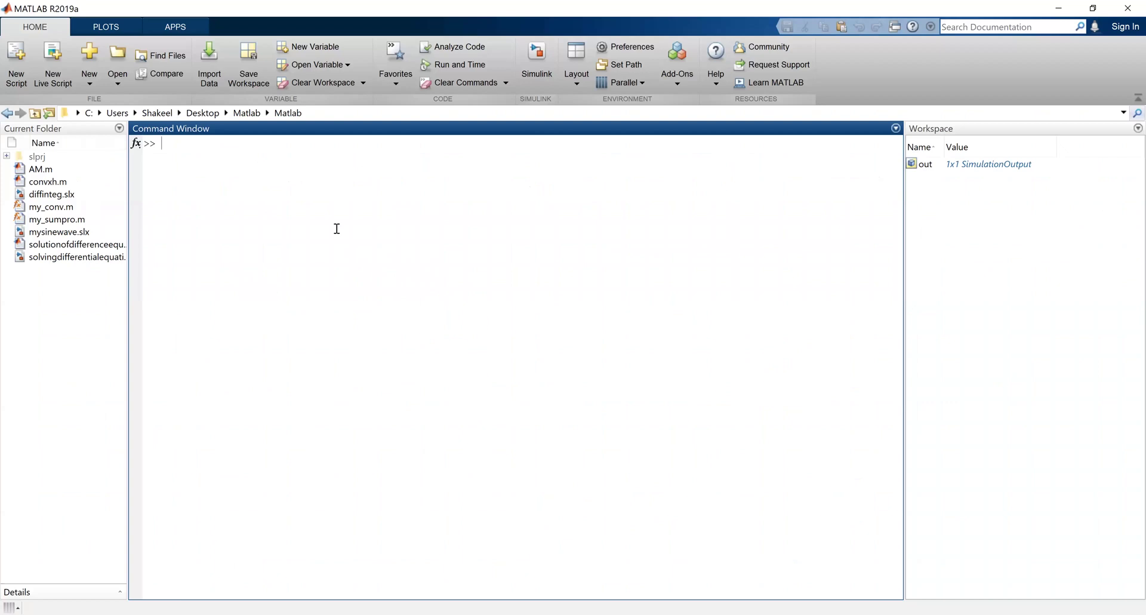
pyautogui.click(523, 96)
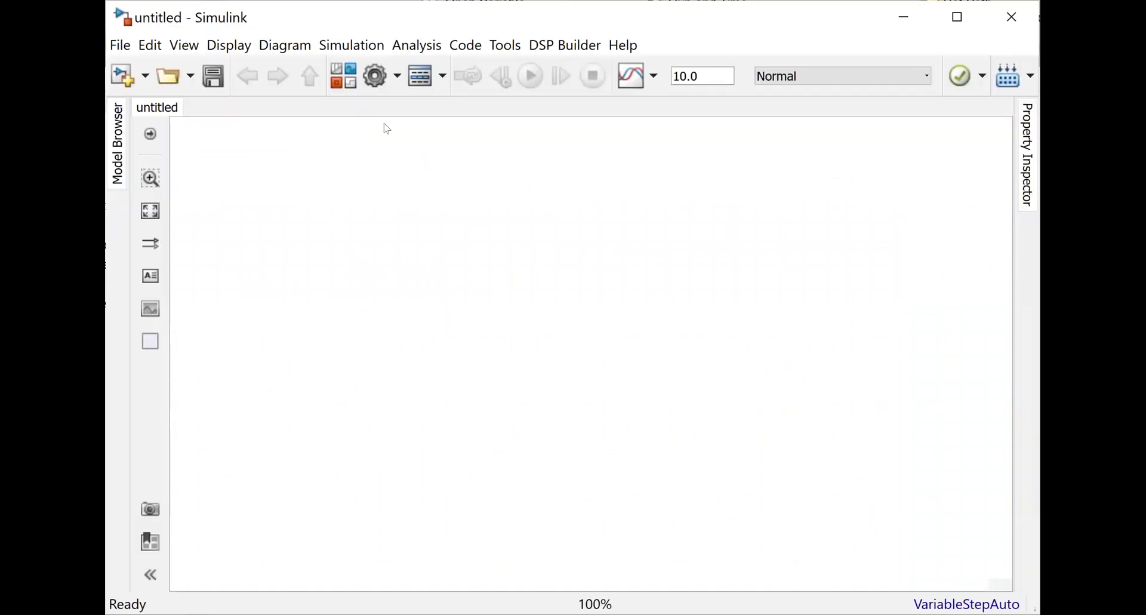
pyautogui.click(349, 76)
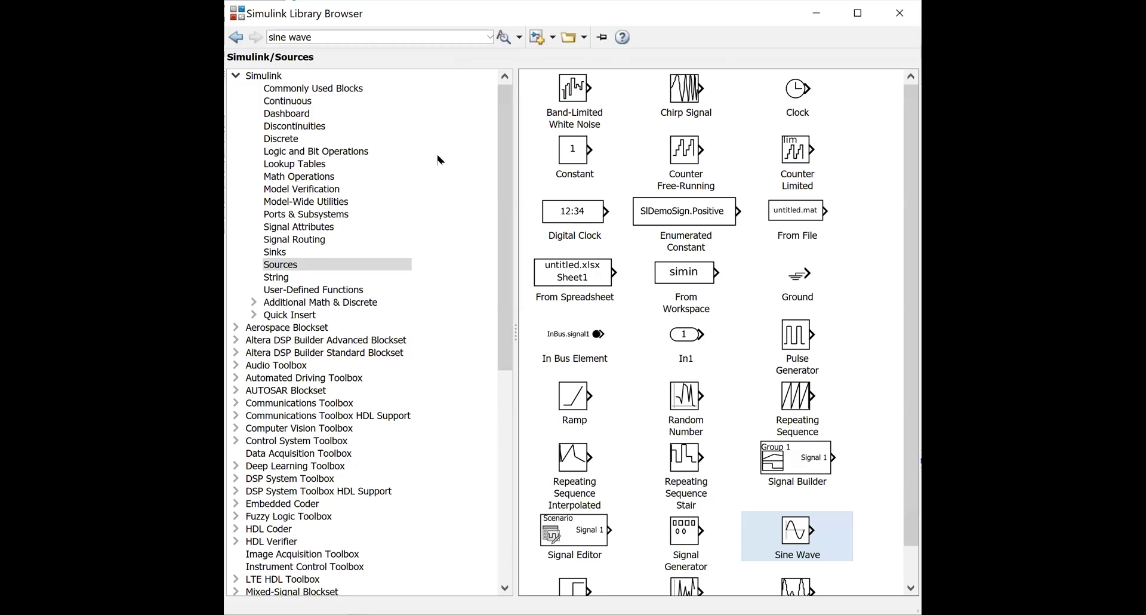
# Add a Transfer Fcn block from the Continuous library to the untitled model
pyautogui.click(402, 101)
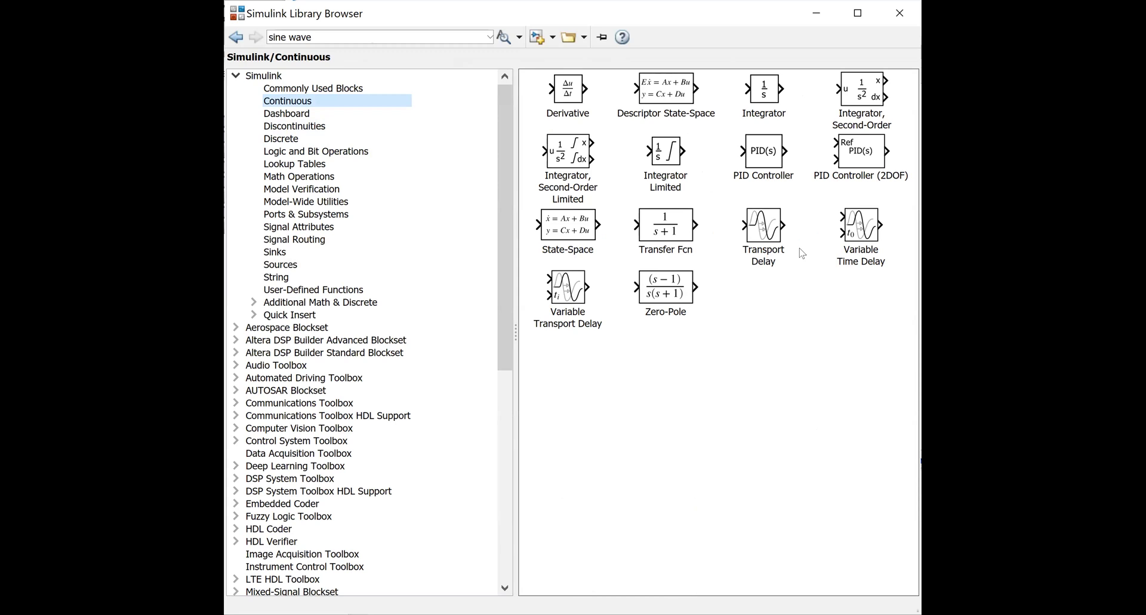
pyautogui.click(675, 232)
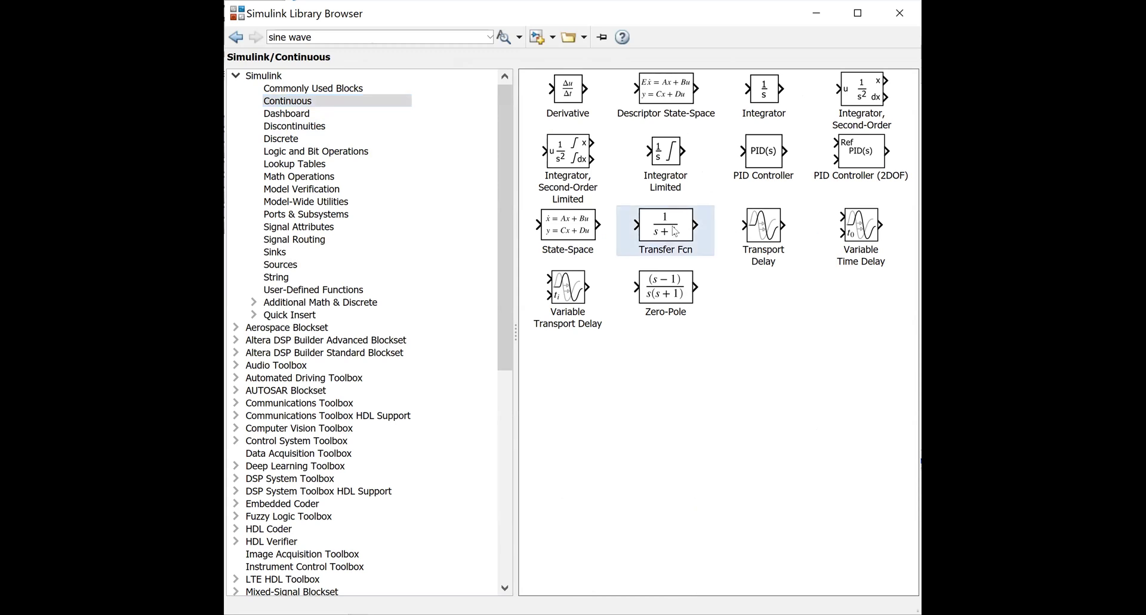
pyautogui.rightClick(675, 231)
pyautogui.click(822, 238)
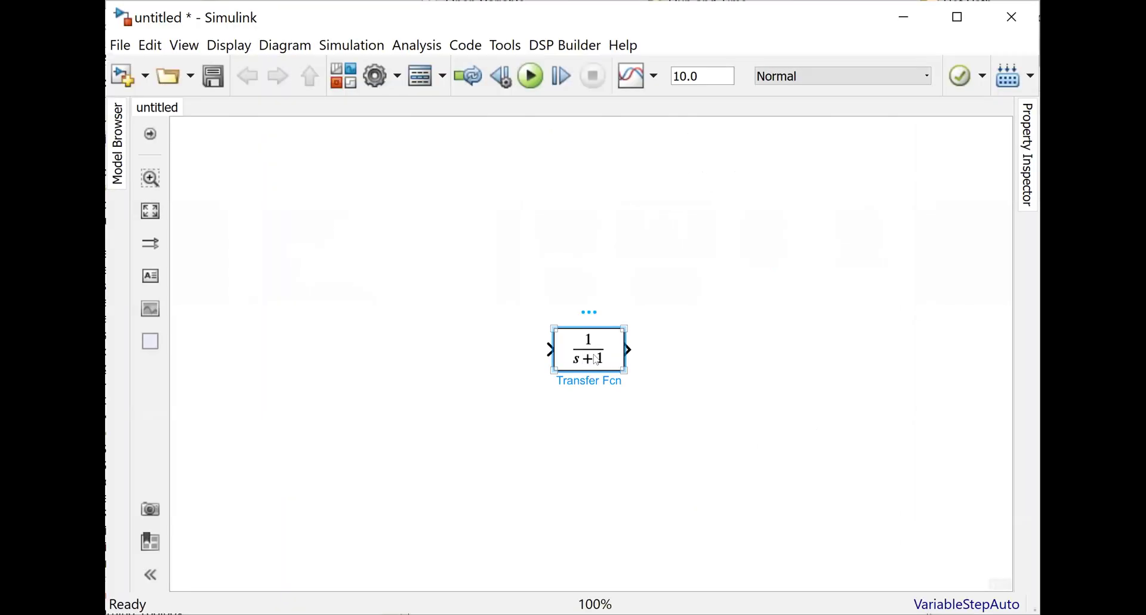
# Check the numerator and denominator coefficients in the Transfer Fcn block's parameters
pyautogui.doubleClick(596, 360)
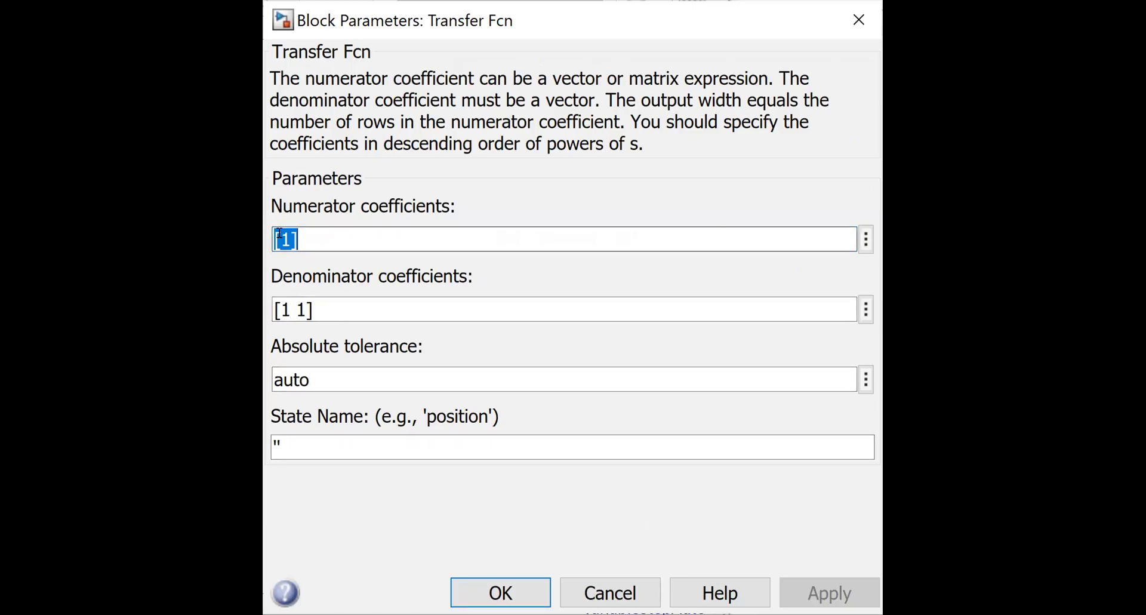
pyautogui.click(291, 238)
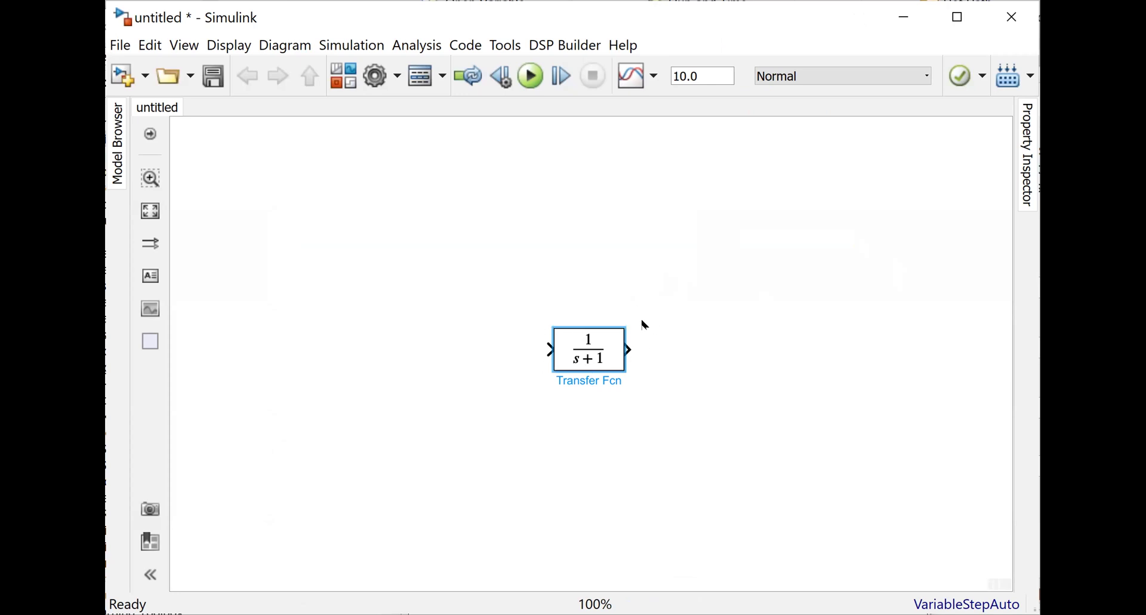
pyautogui.click(609, 323)
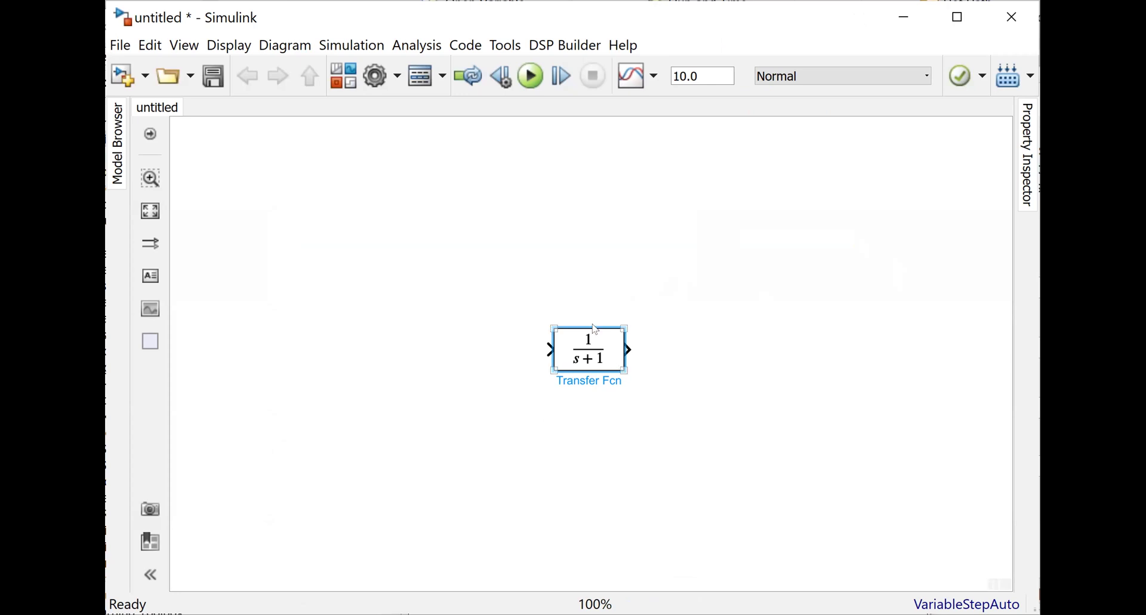
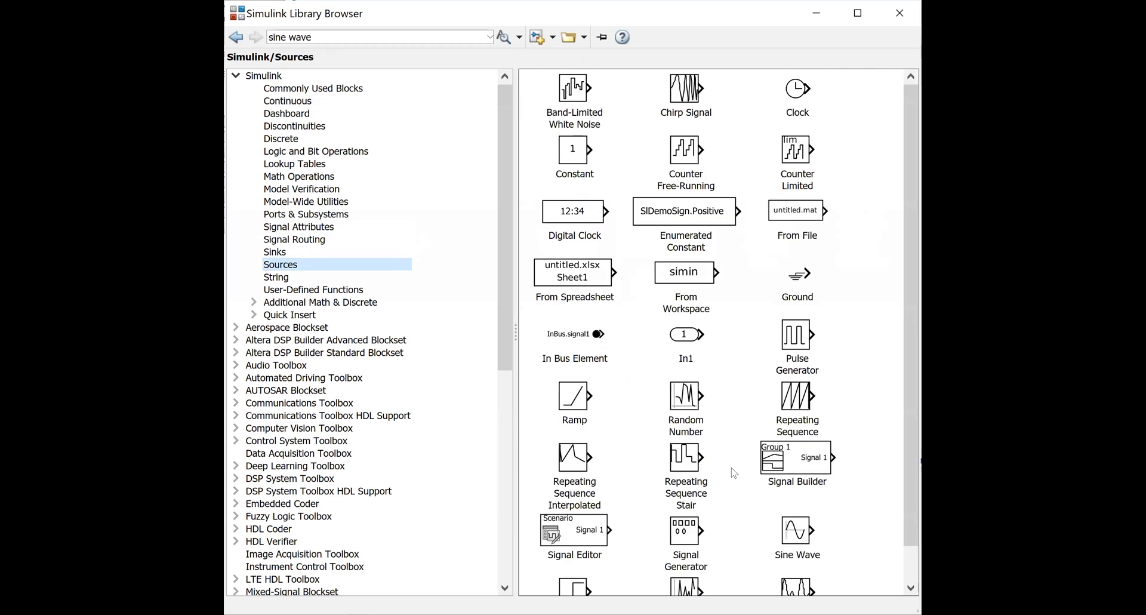
# Add a Step block from the Sources library, place it before the Transfer Fcn block, and connect it to that block's input
pyautogui.scroll(-1, 906, 561)
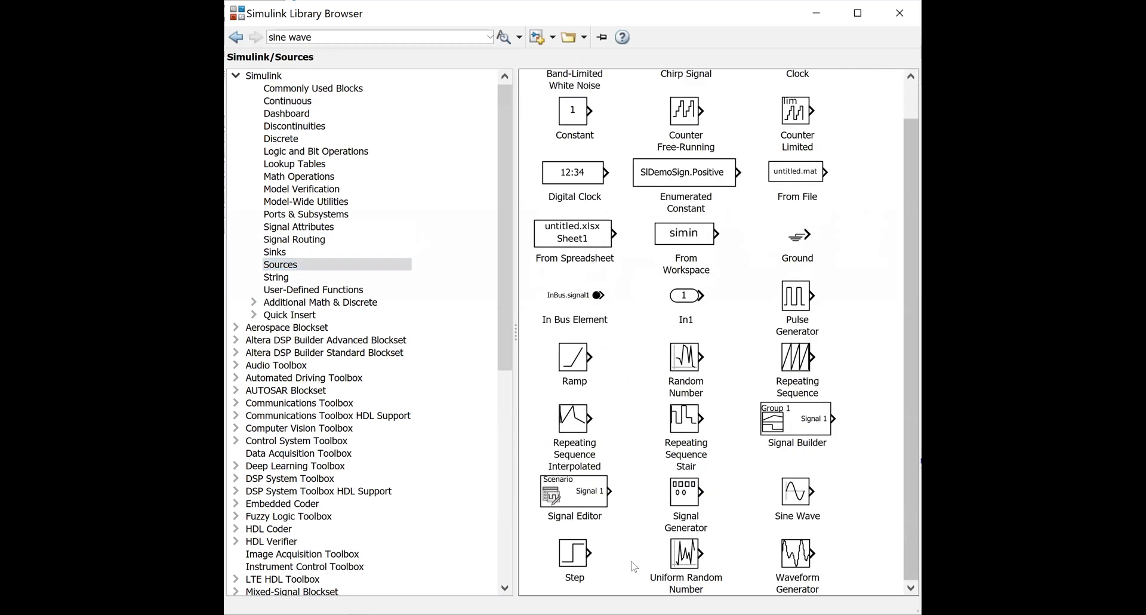
pyautogui.rightClick(584, 561)
pyautogui.click(617, 568)
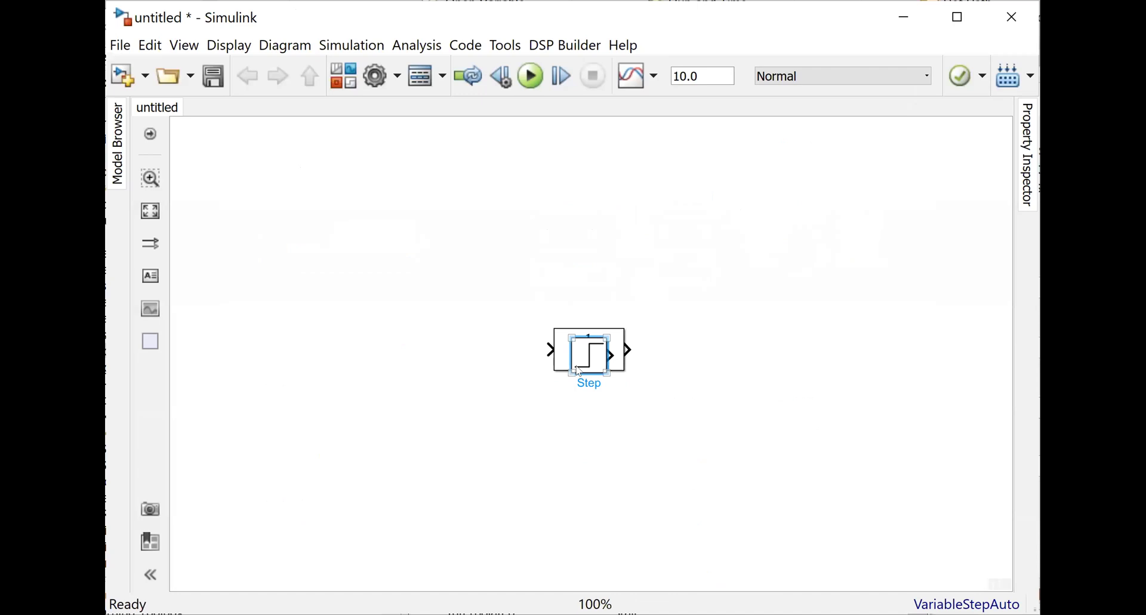
pyautogui.moveTo(580, 369); pyautogui.dragTo(415, 374)
pyautogui.click(488, 350)
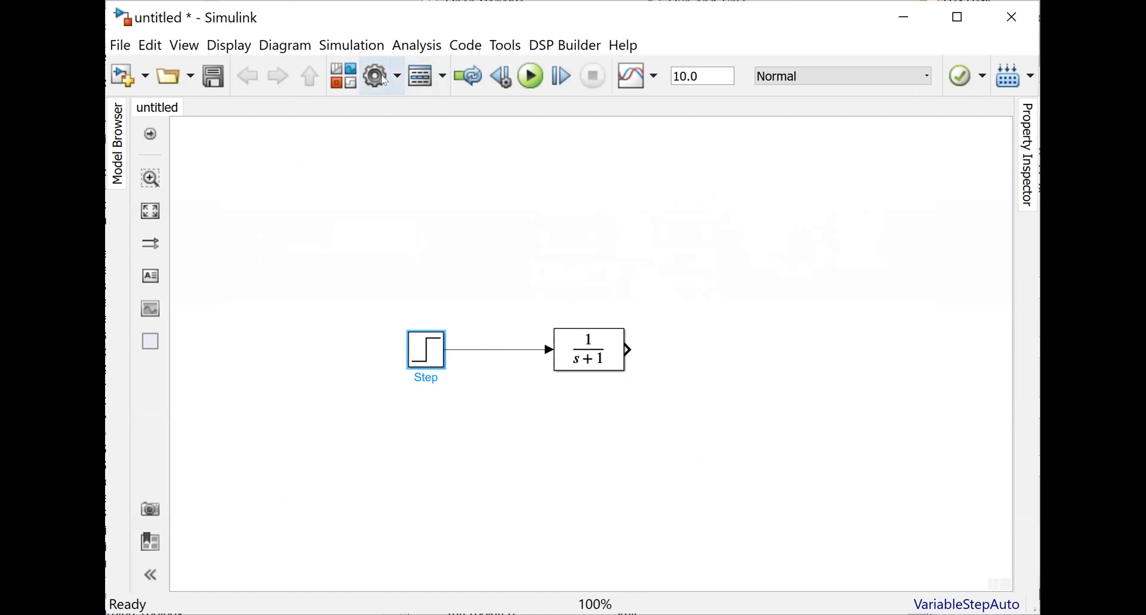
# Add a Scope block from the Sinks library and place it after the Transfer Fcn block, level with its output
pyautogui.click(351, 77)
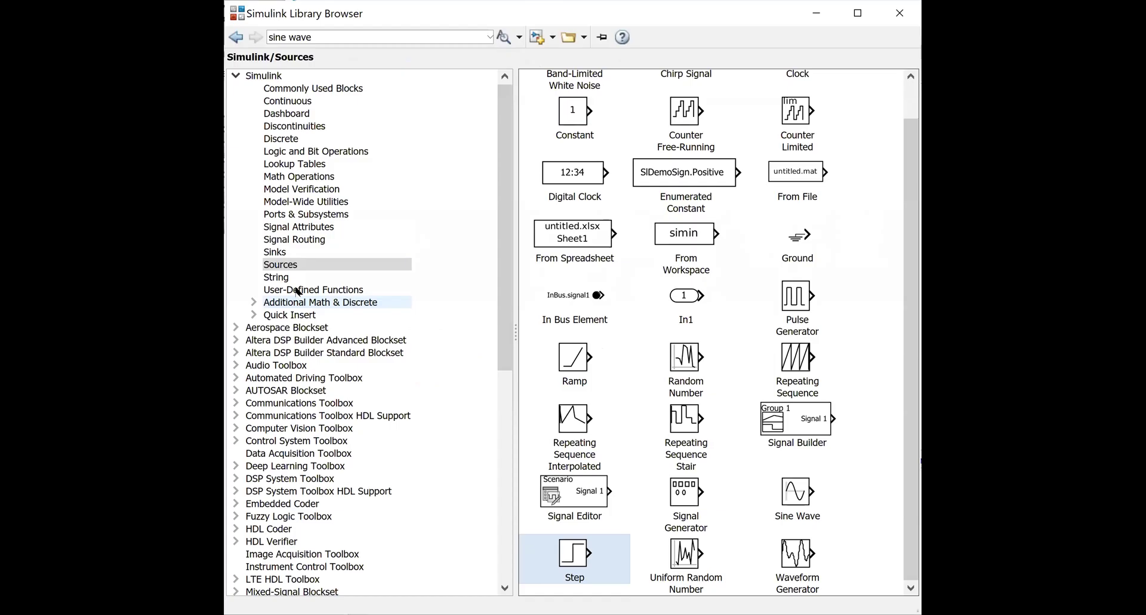
pyautogui.click(276, 252)
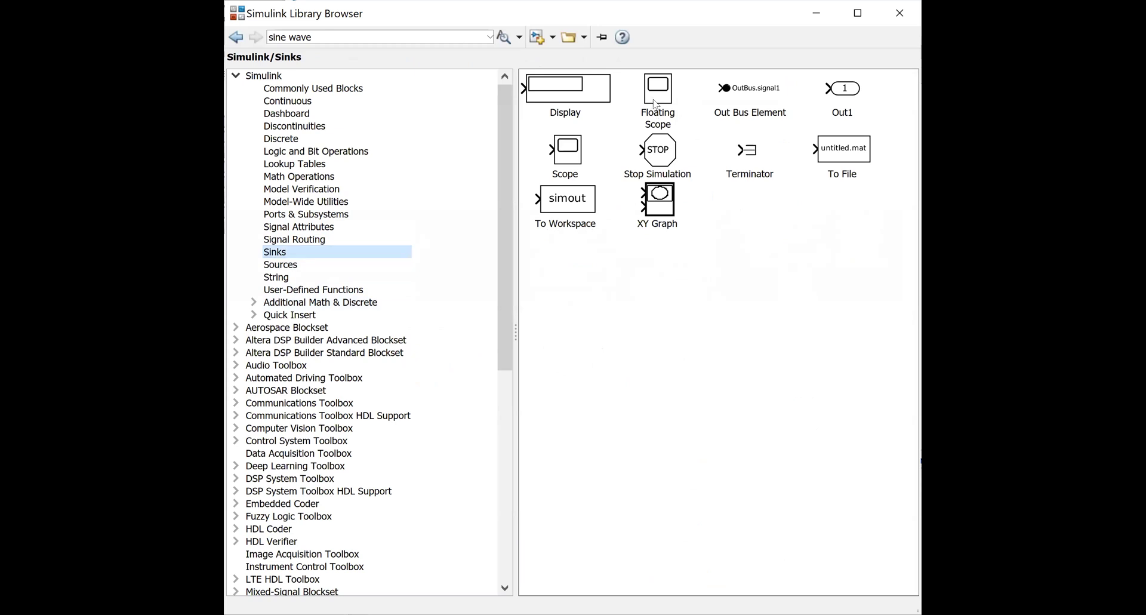
pyautogui.click(573, 159)
pyautogui.rightClick(573, 159)
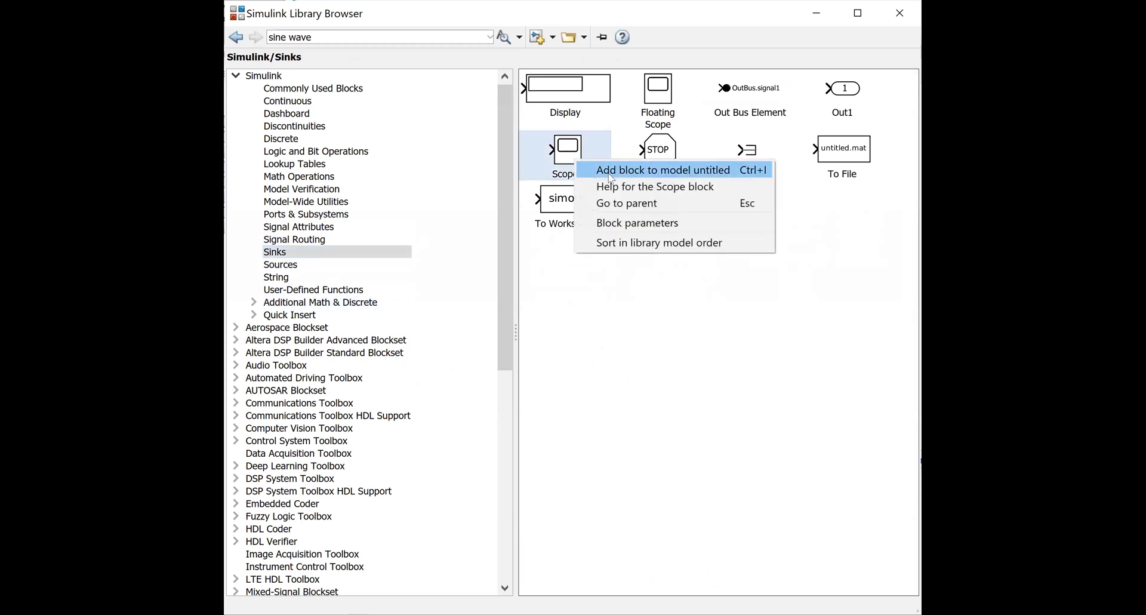
pyautogui.click(610, 173)
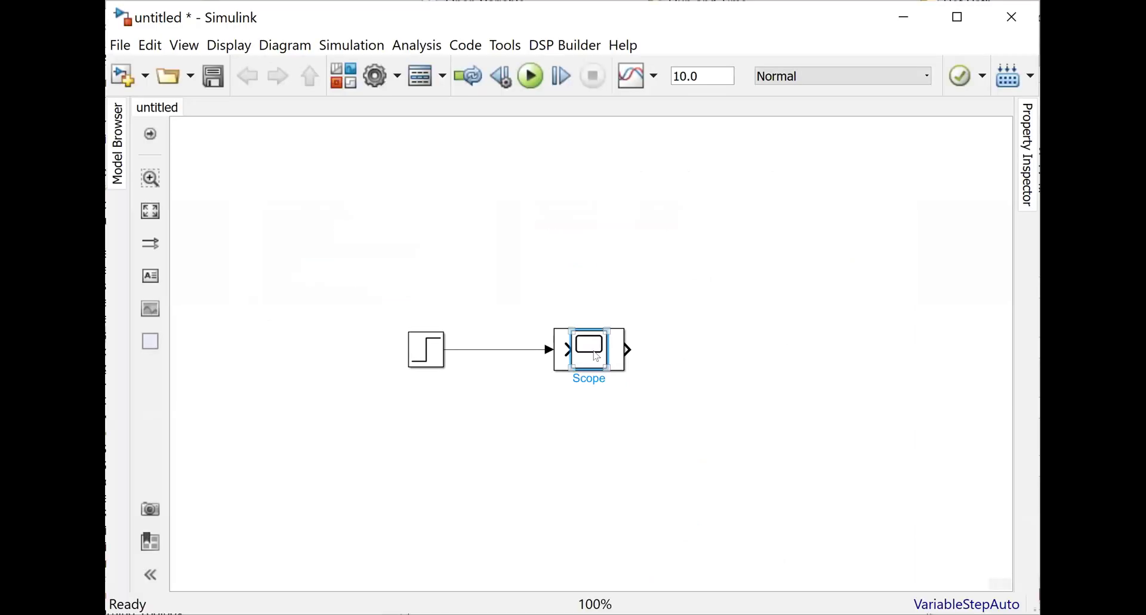
pyautogui.moveTo(595, 351); pyautogui.dragTo(759, 344)
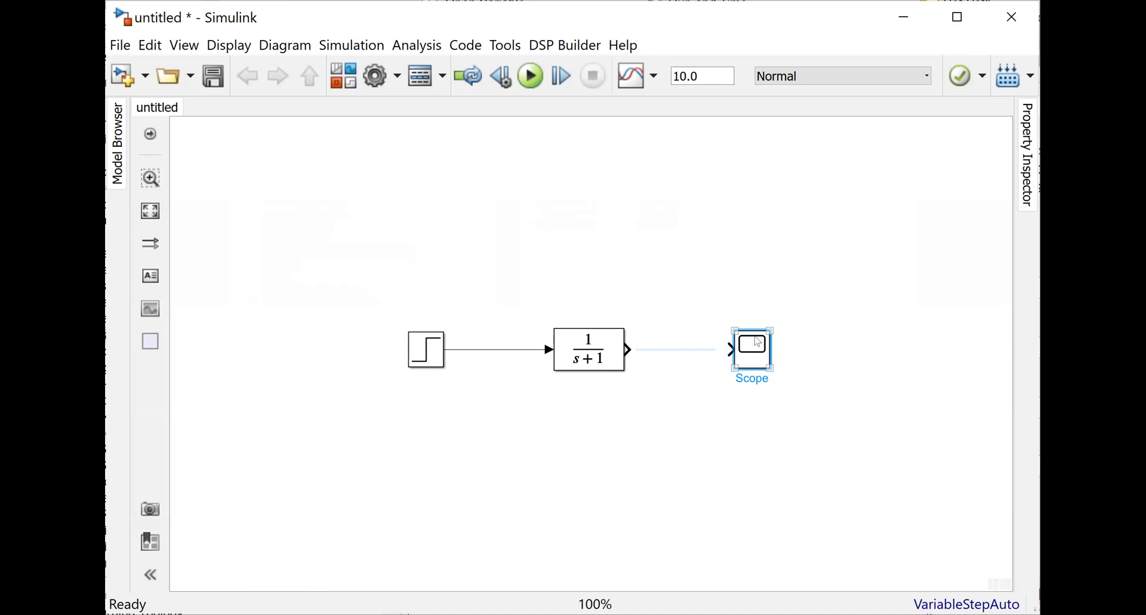
# Give the Scope two input ports and connect the step signal to the first and the Transfer Fcn output to the second
pyautogui.doubleClick(758, 346)
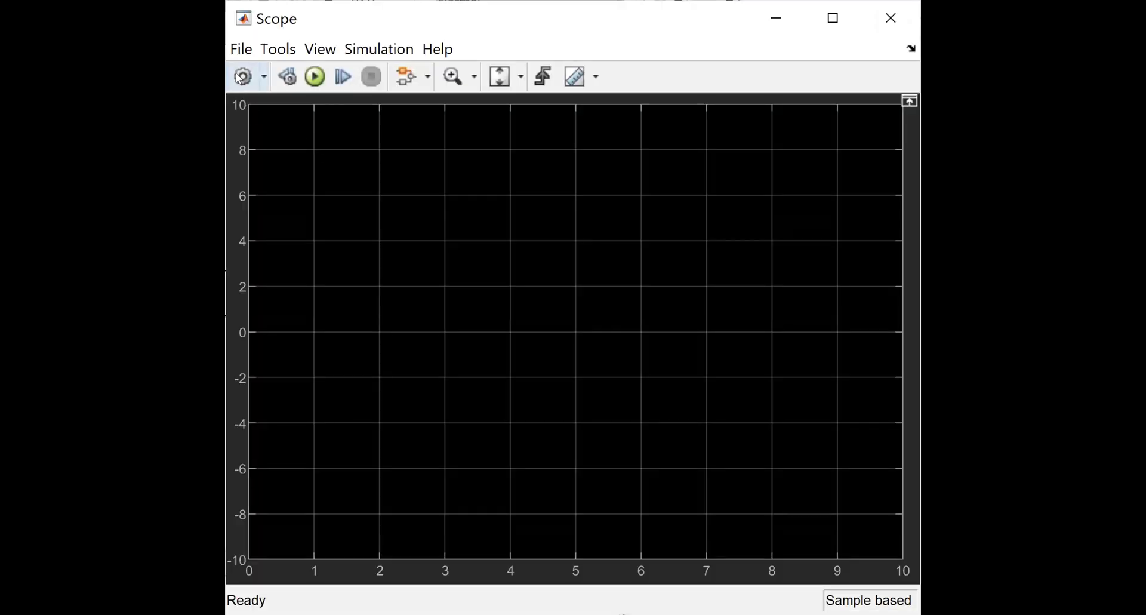
pyautogui.click(242, 76)
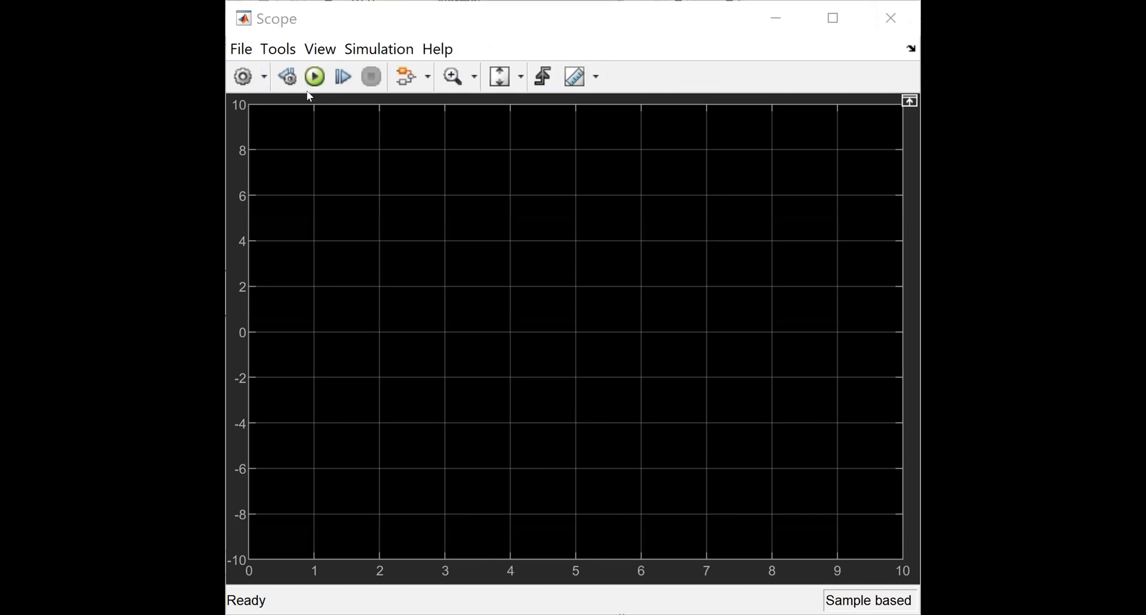
pyautogui.click(559, 462)
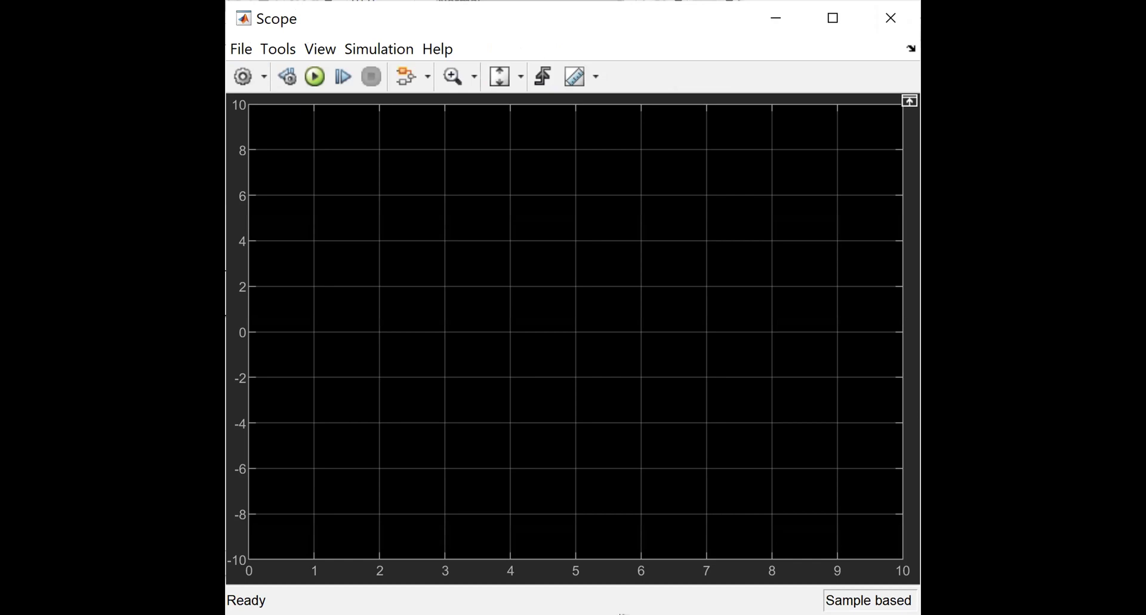
pyautogui.click(622, 612)
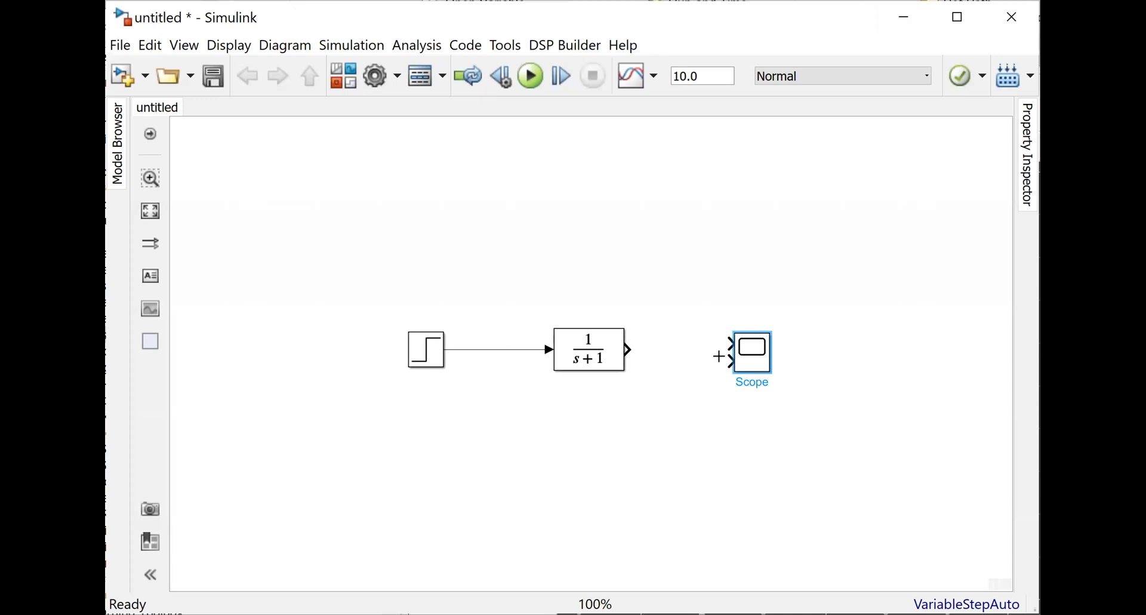
pyautogui.moveTo(720, 360); pyautogui.dragTo(625, 348)
pyautogui.moveTo(729, 343)
pyautogui.mouseDown()
pyautogui.moveTo(491, 328)
pyautogui.moveTo(492, 349)
pyautogui.mouseUp()
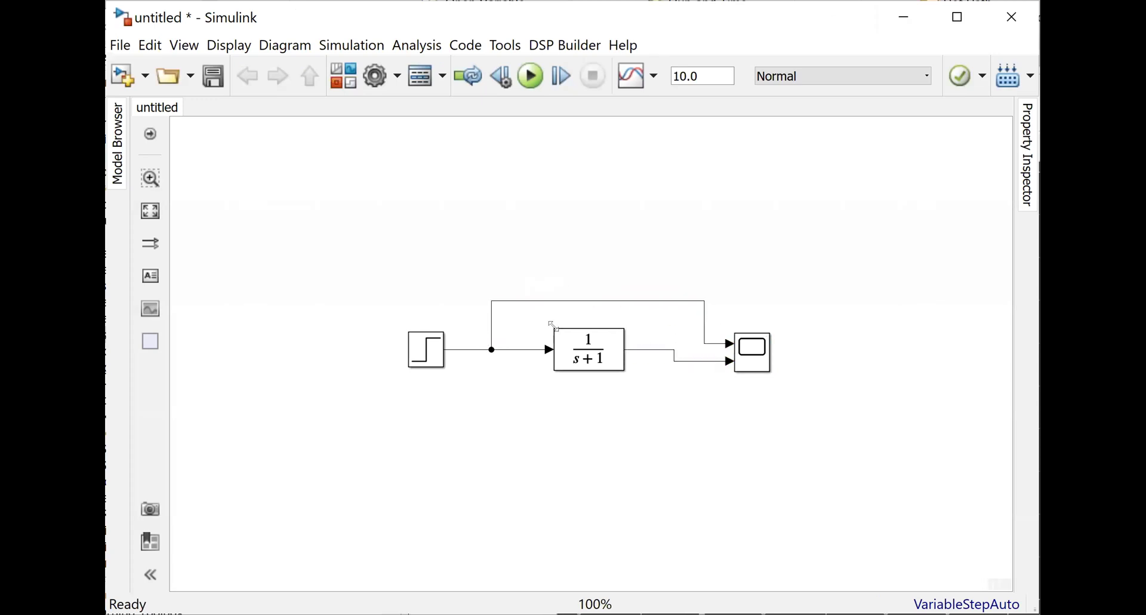
# Label the line from the step signal to the Scope Input and the Transfer Fcn output line Output
pyautogui.click(616, 302)
pyautogui.write('Input')
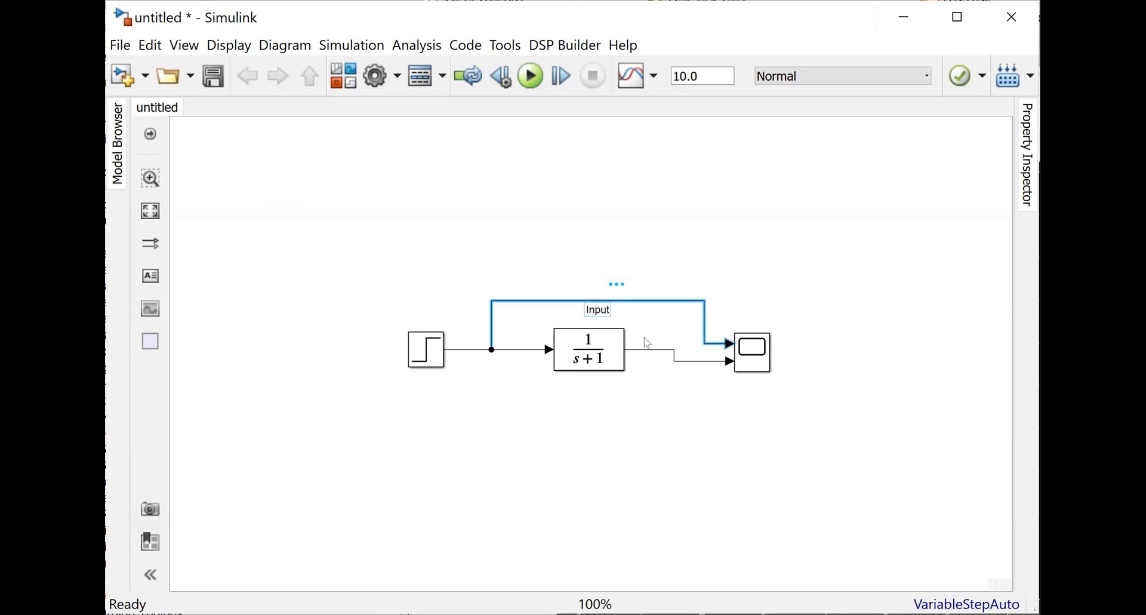
pyautogui.click(655, 351)
pyautogui.write('Output')
pyautogui.click(721, 431)
pyautogui.click(529, 88)
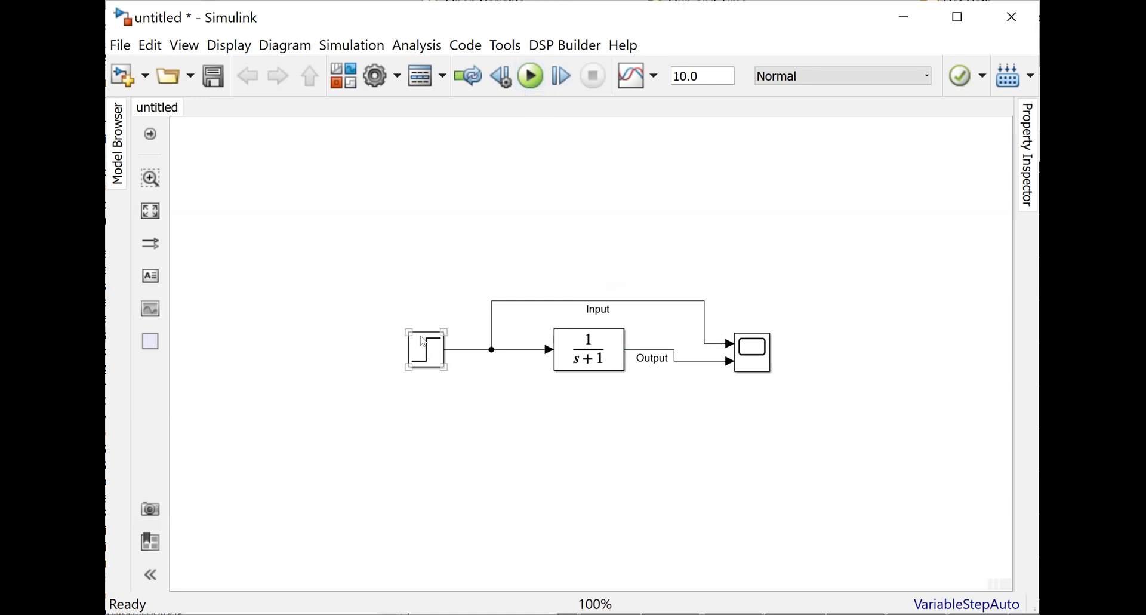
# Set the Step block's step time to 0
pyautogui.click(432, 367)
pyautogui.click(427, 375)
pyautogui.click(430, 343)
pyautogui.click(430, 342)
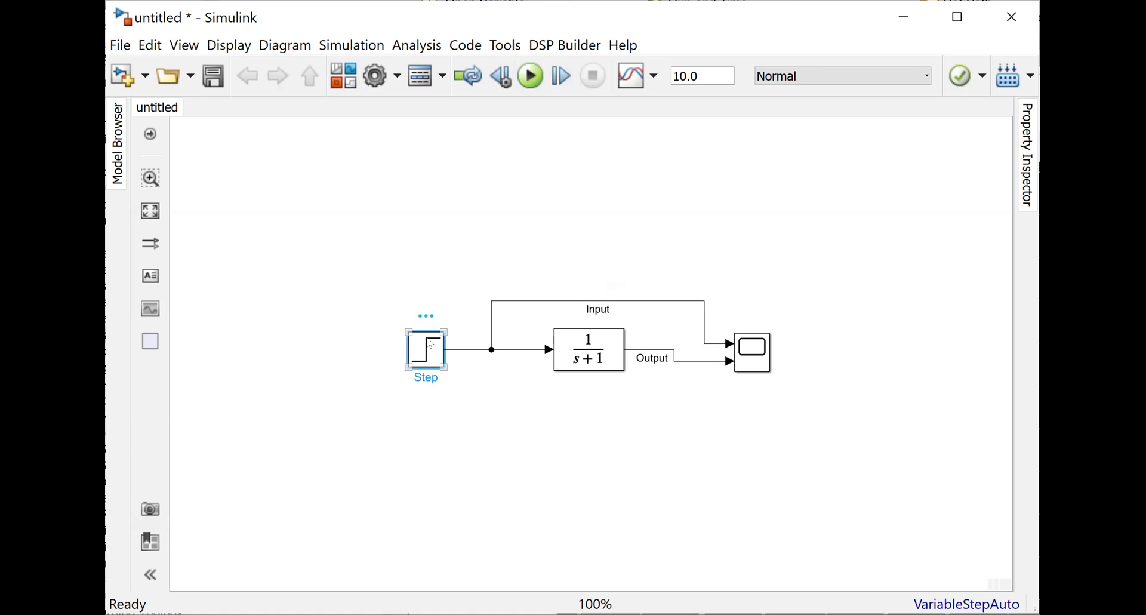
pyautogui.doubleClick(431, 342)
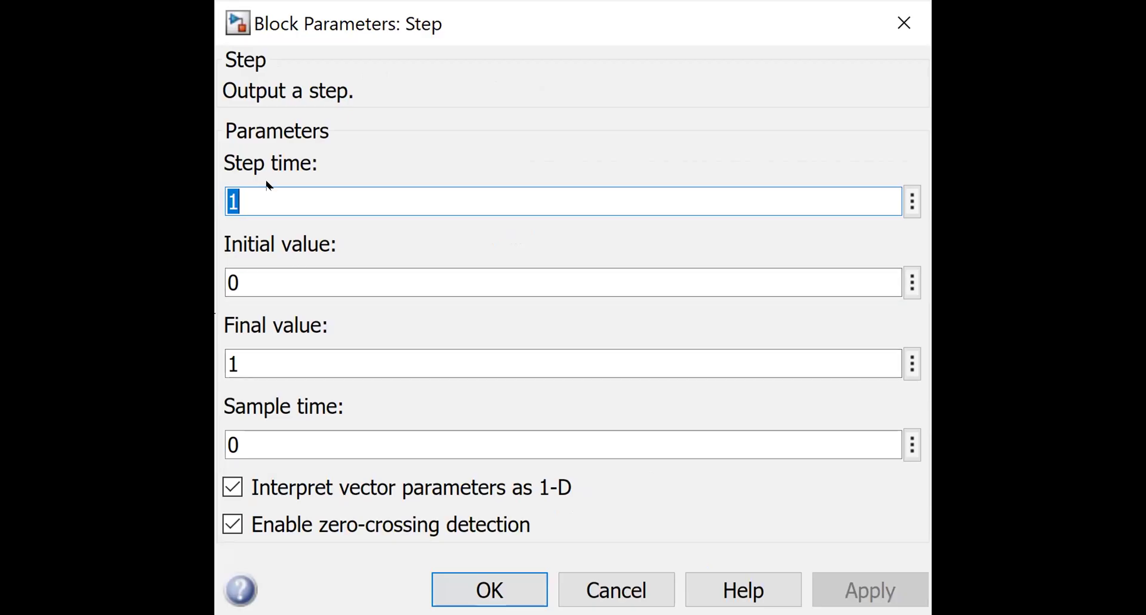
pyautogui.write('0')
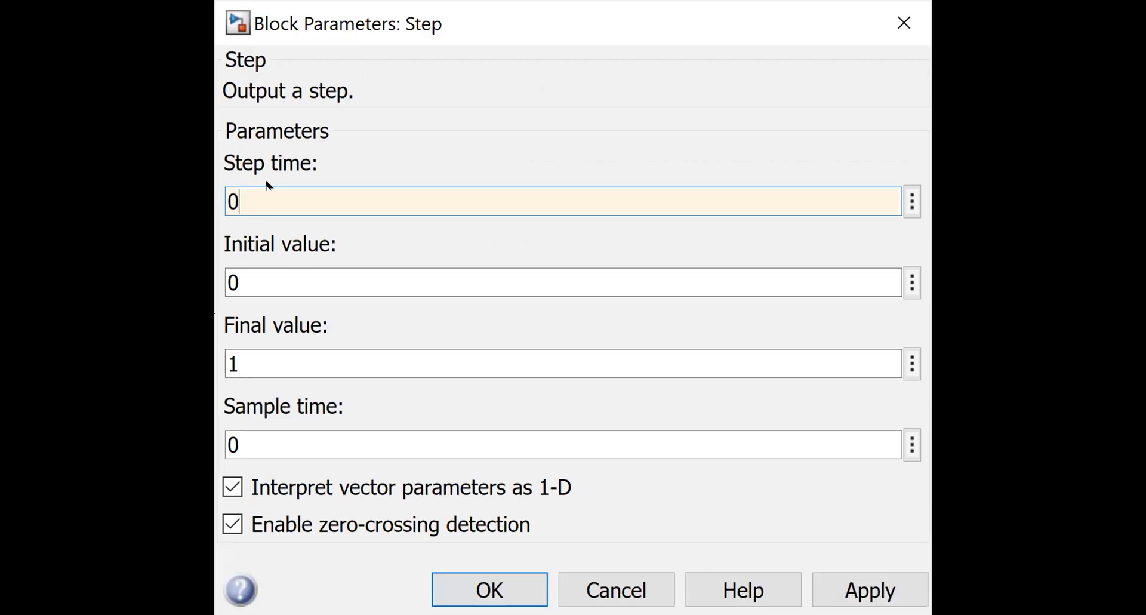
pyautogui.click(511, 582)
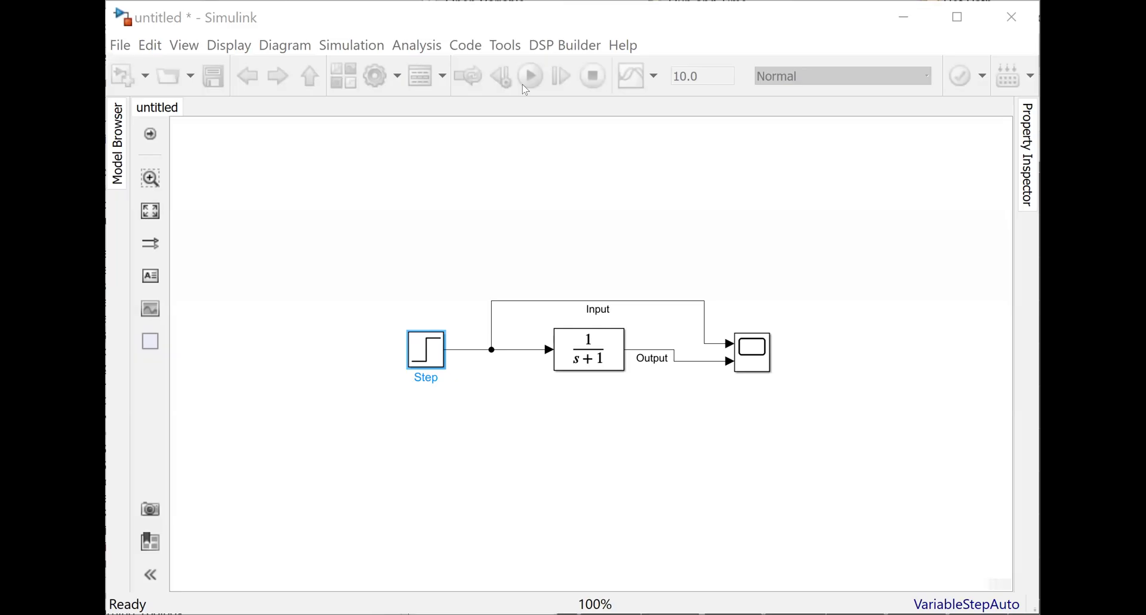
# Run the simulation and open the Scope to compare the step input with the circuit's output
pyautogui.click(529, 76)
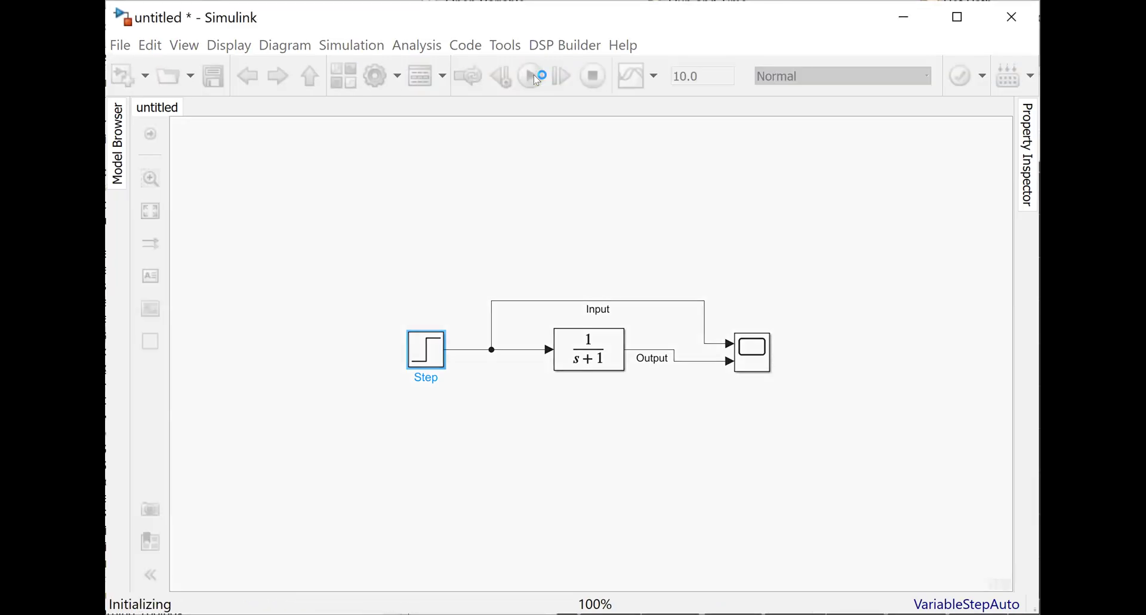
pyautogui.click(753, 359)
pyautogui.doubleClick(753, 359)
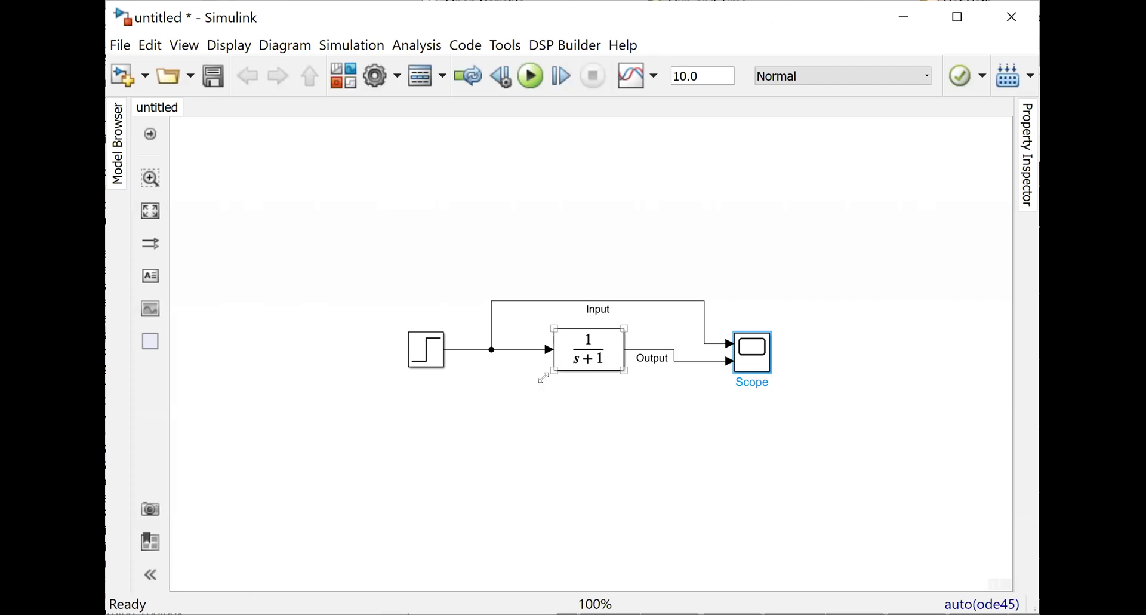
pyautogui.click(548, 399)
pyautogui.click(590, 358)
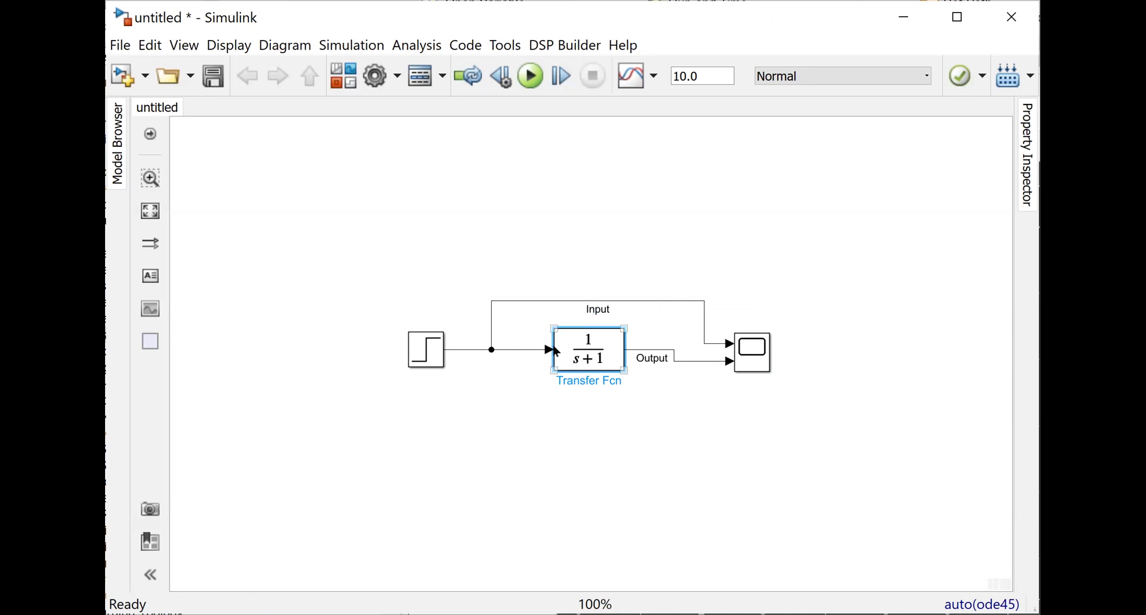
# Shift the Input branch point closer to the Transfer Fcn block and move the Step block farther away to make room between them
pyautogui.moveTo(489, 325); pyautogui.dragTo(518, 345)
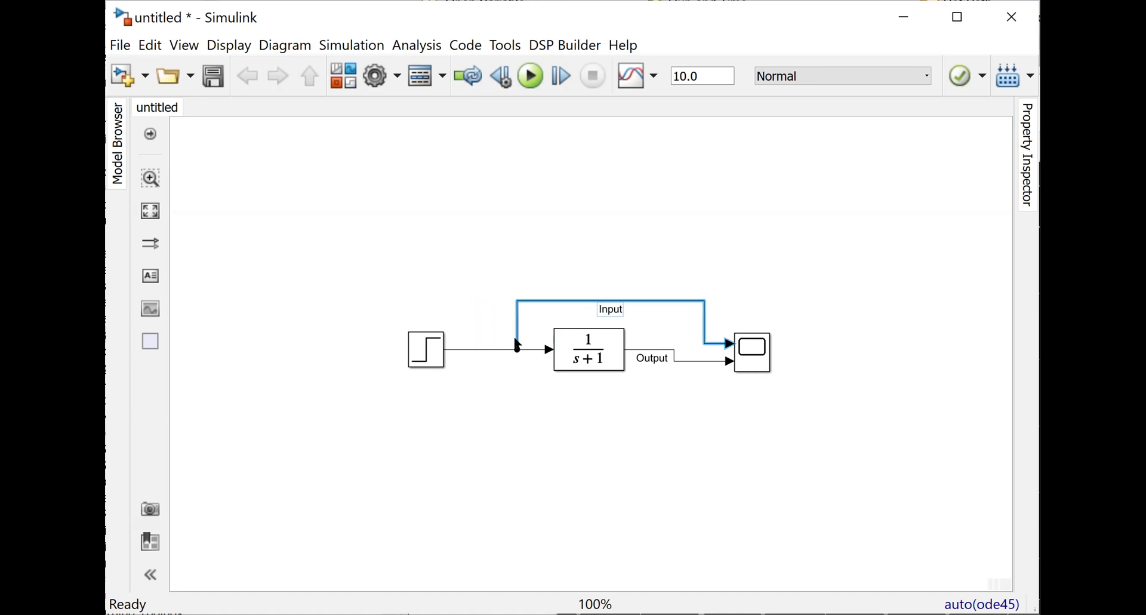
pyautogui.click(598, 349)
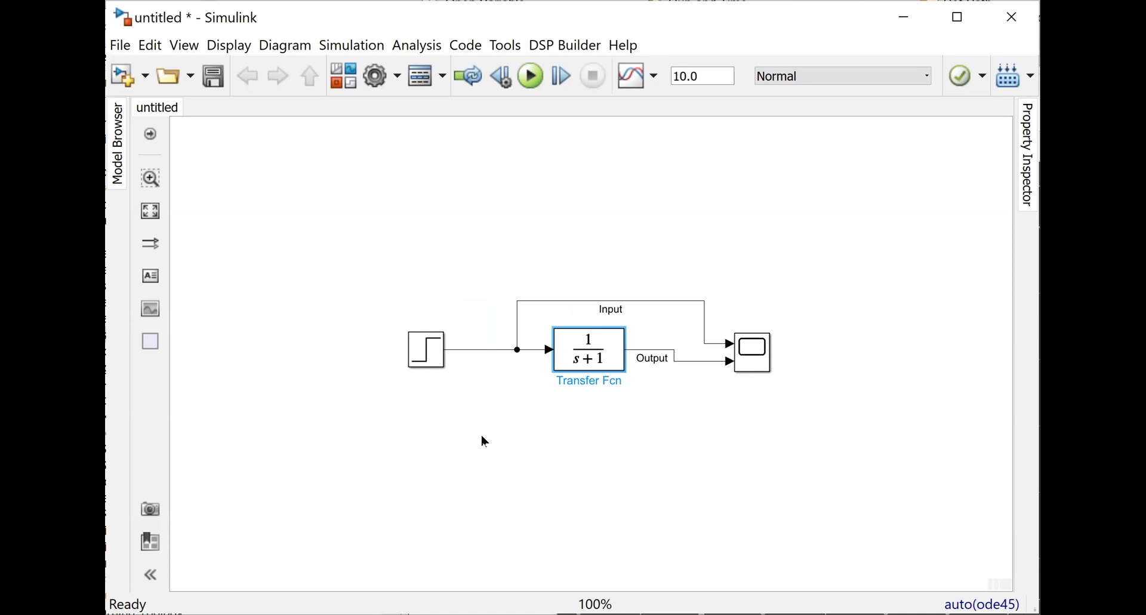
pyautogui.click(445, 358)
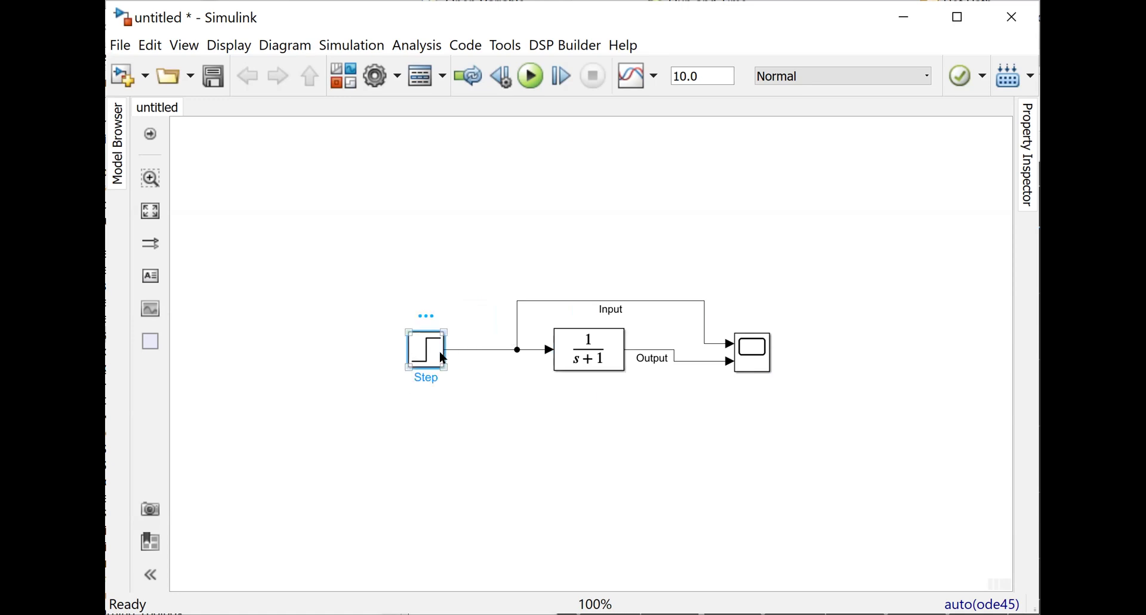
pyautogui.moveTo(420, 357); pyautogui.dragTo(310, 357)
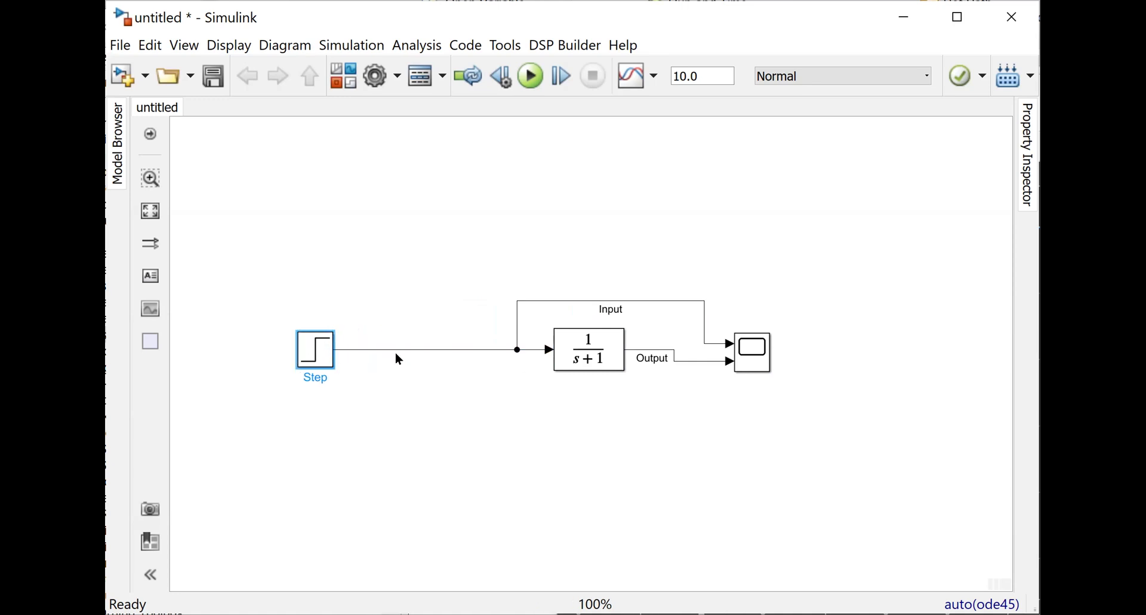
pyautogui.click(313, 360)
# Add a Derivative block from the Continuous library and insert it on the line between the Step block and the branch point
pyautogui.click(344, 76)
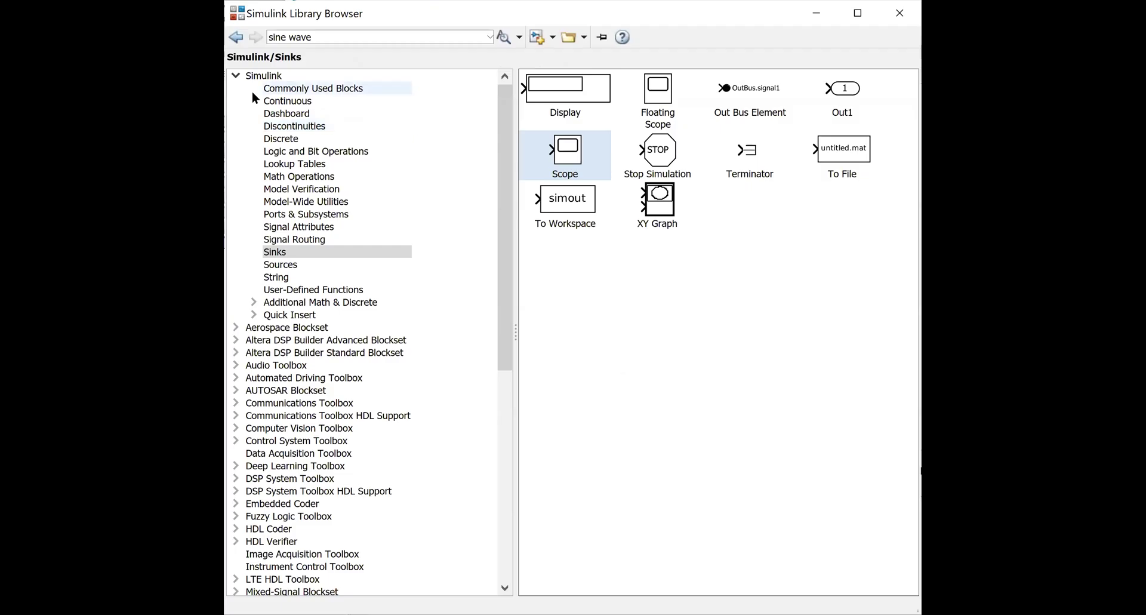
pyautogui.click(288, 103)
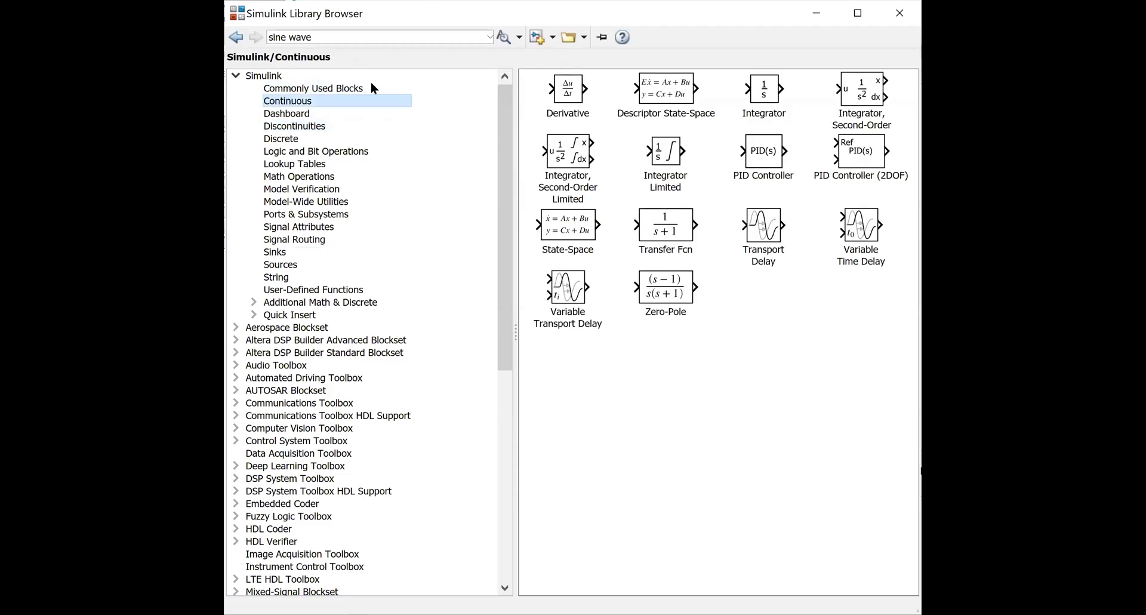
pyautogui.click(570, 85)
pyautogui.rightClick(571, 85)
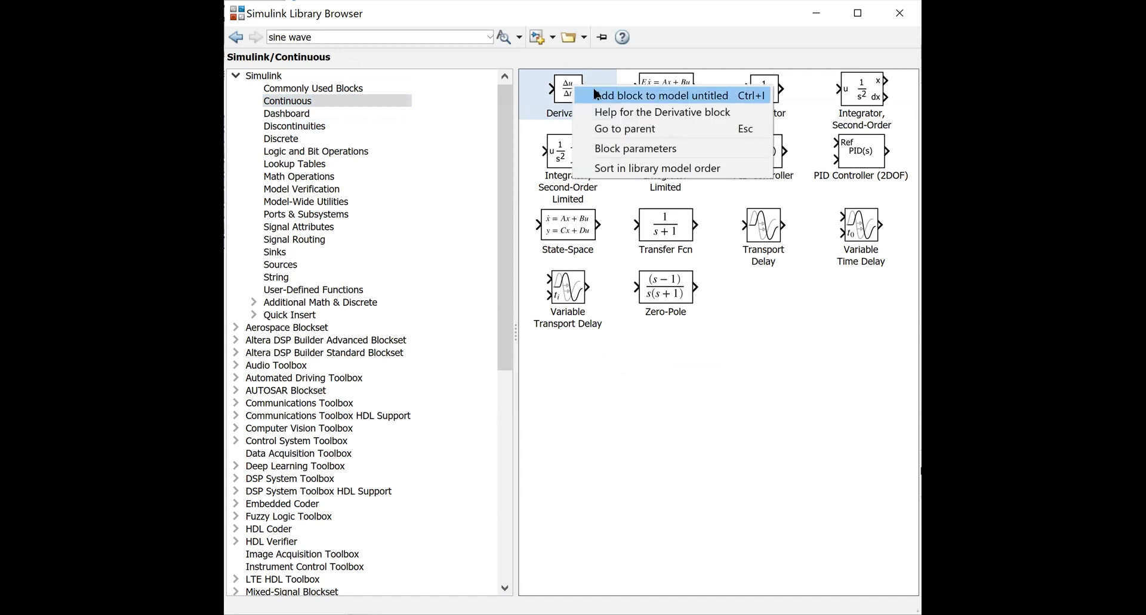
pyautogui.click(597, 94)
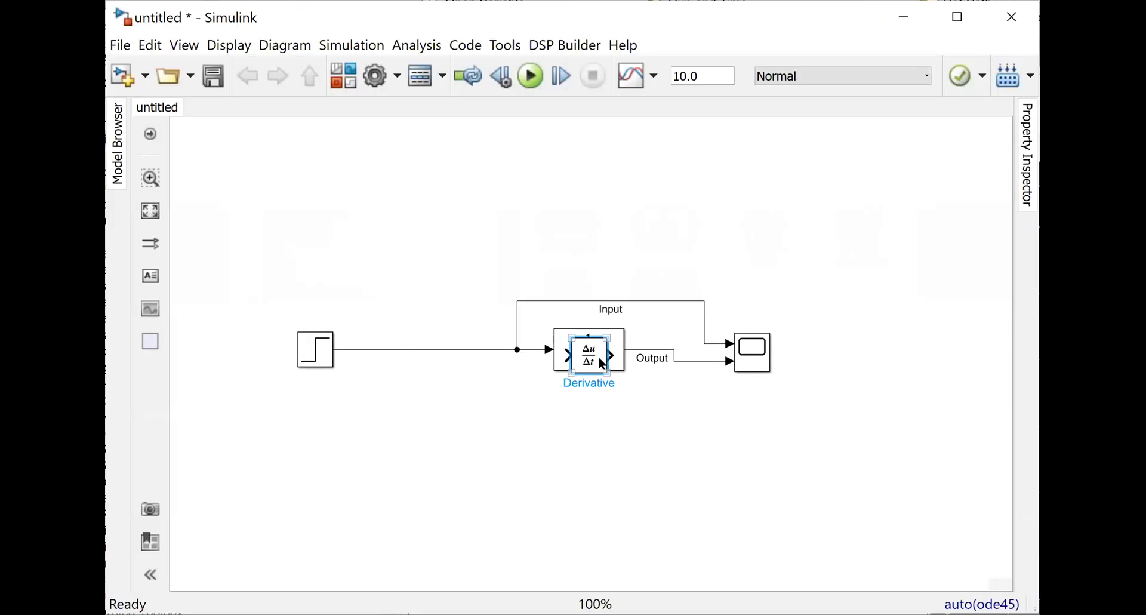
pyautogui.moveTo(597, 374); pyautogui.dragTo(401, 373)
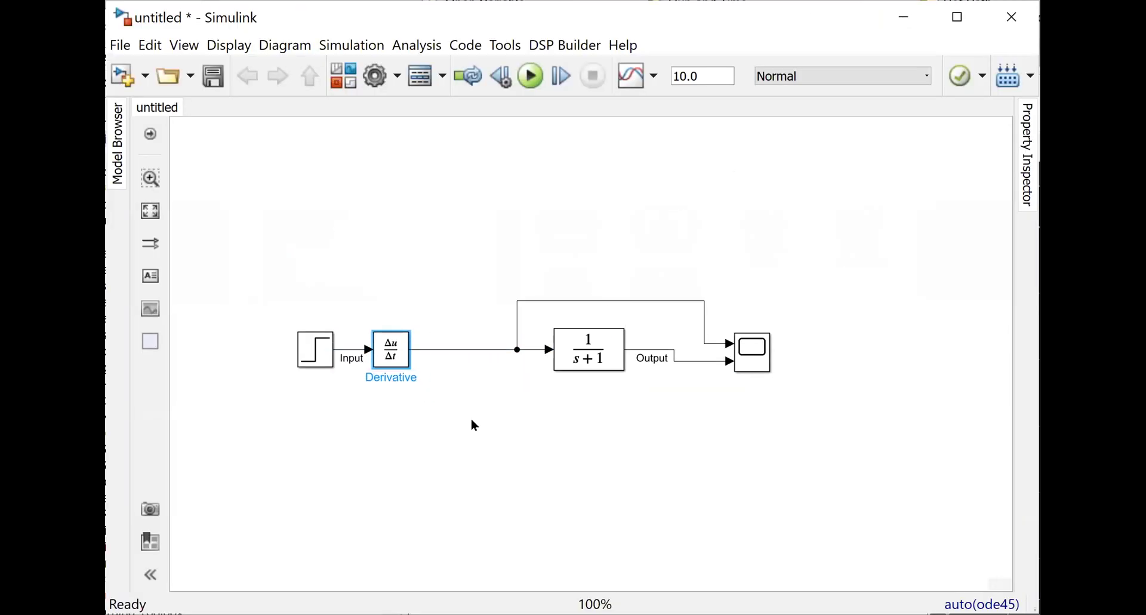
pyautogui.click(485, 434)
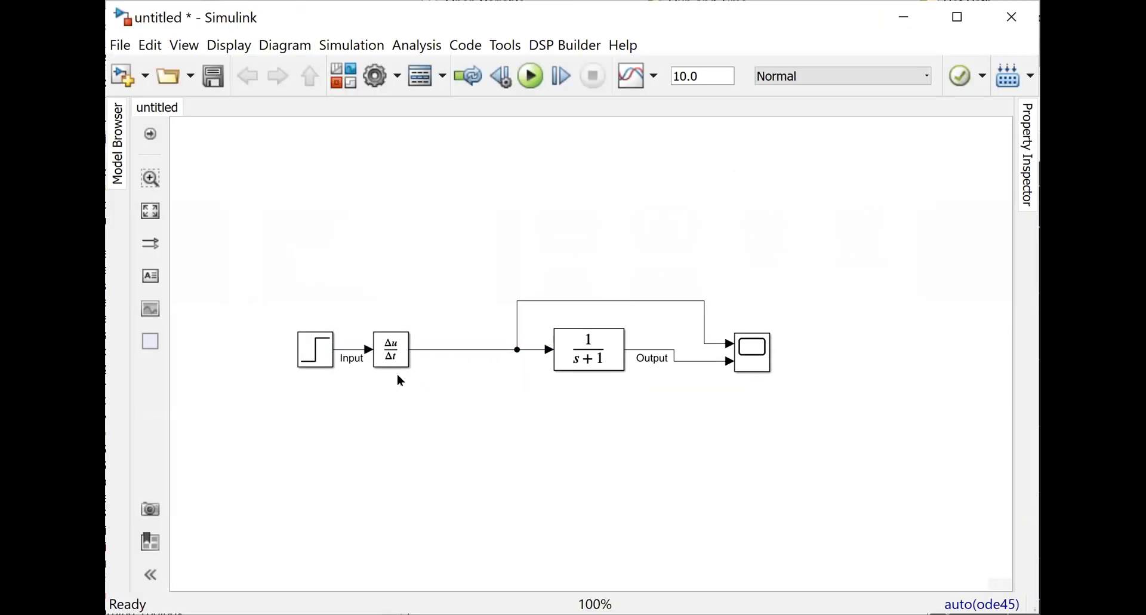
# Remove the Input label from the line before the Derivative block and label the Derivative's output line Input
pyautogui.click(352, 357)
pyautogui.press('BackSpace')
pyautogui.press('BackSpace')
pyautogui.press('BackSpace')
pyautogui.press('BackSpace')
pyautogui.press('BackSpace')
pyautogui.click(460, 350)
pyautogui.doubleClick(460, 350)
pyautogui.write('Input')
pyautogui.click(471, 432)
# Run the simulation and open the Scope to examine the response to the differentiated step
pyautogui.click(530, 76)
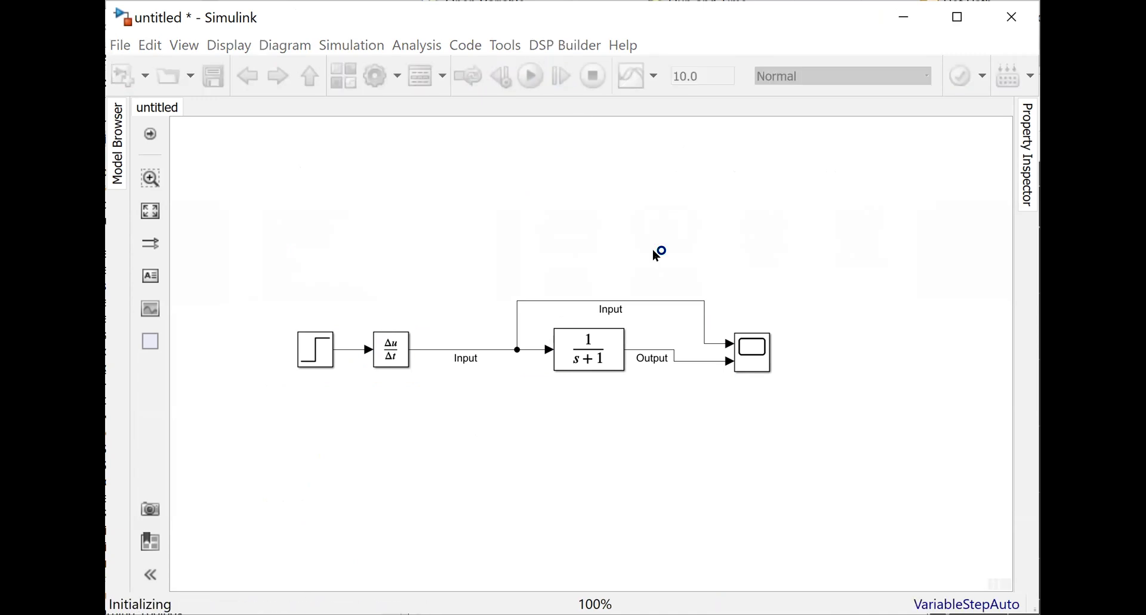
pyautogui.click(752, 355)
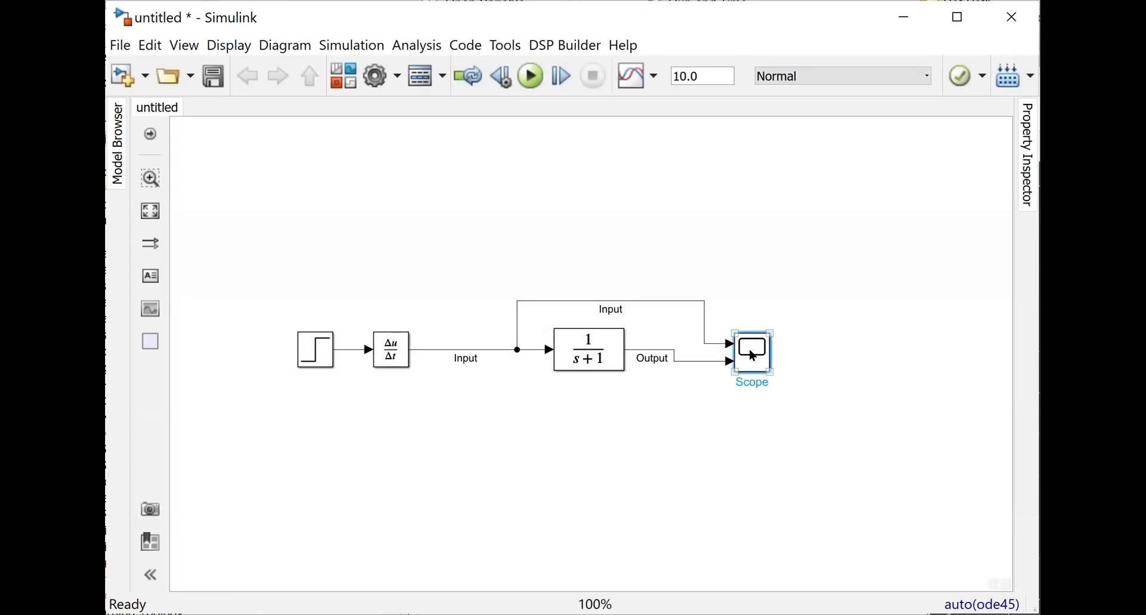
pyautogui.doubleClick(753, 355)
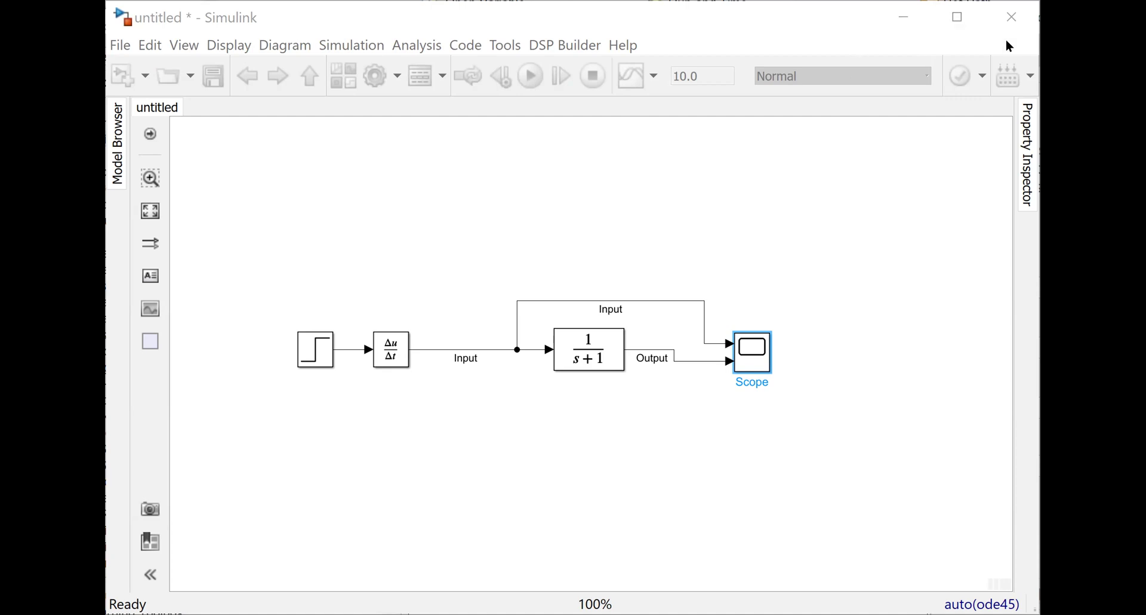
pyautogui.hotkey('ctrl', 't')
# Set the Step block's step time to 1 and rerun the simulation to view the impulse response
pyautogui.click(307, 364)
pyautogui.doubleClick(312, 364)
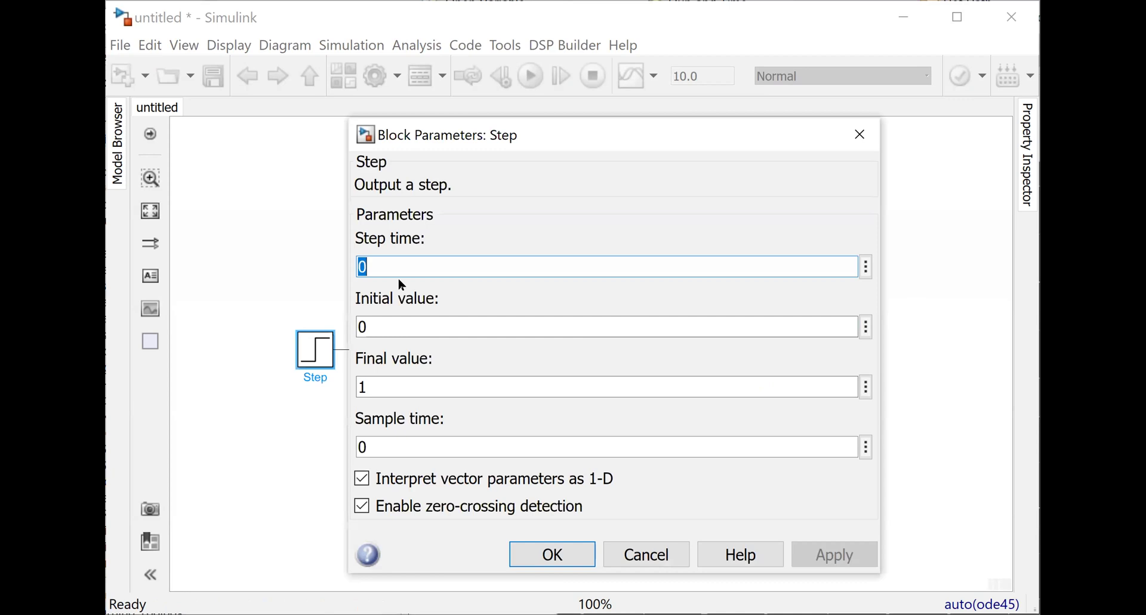
pyautogui.write('1')
pyautogui.click(537, 557)
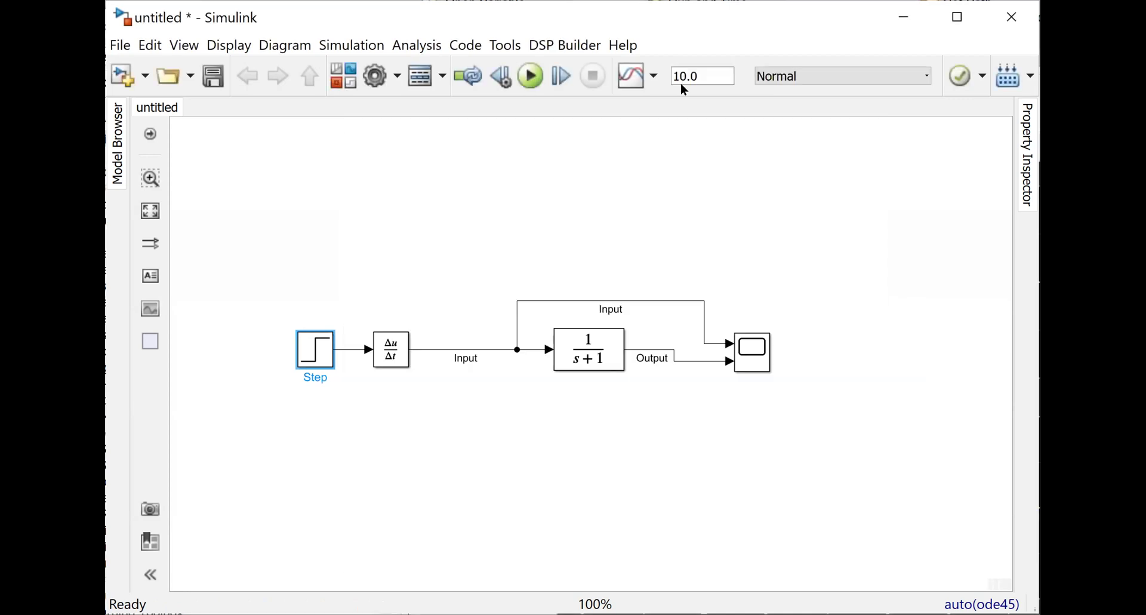
pyautogui.click(531, 75)
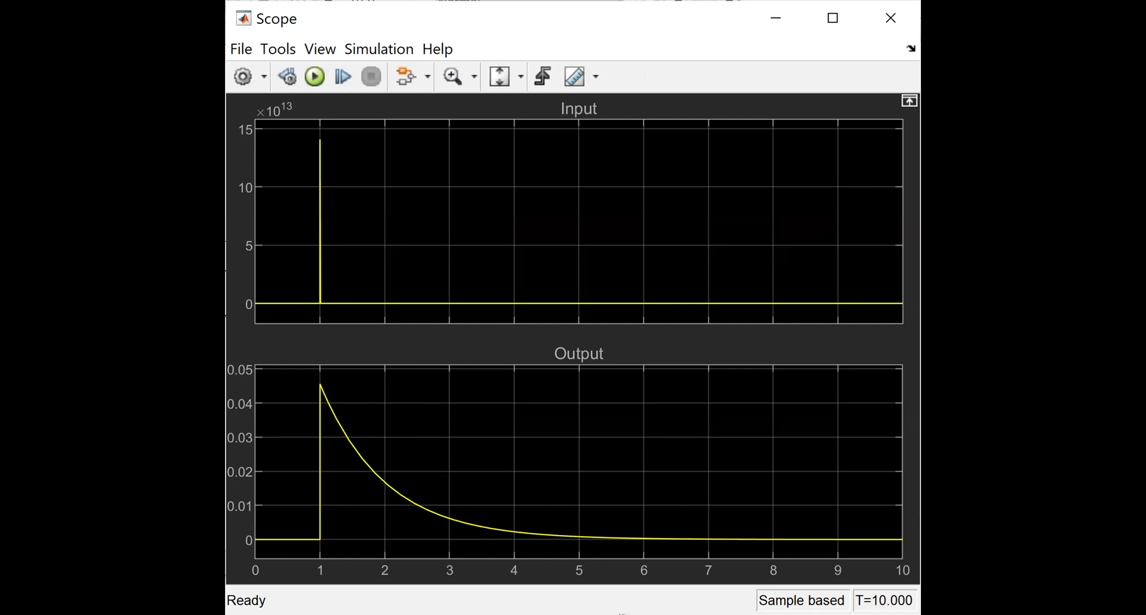
pyautogui.click(622, 613)
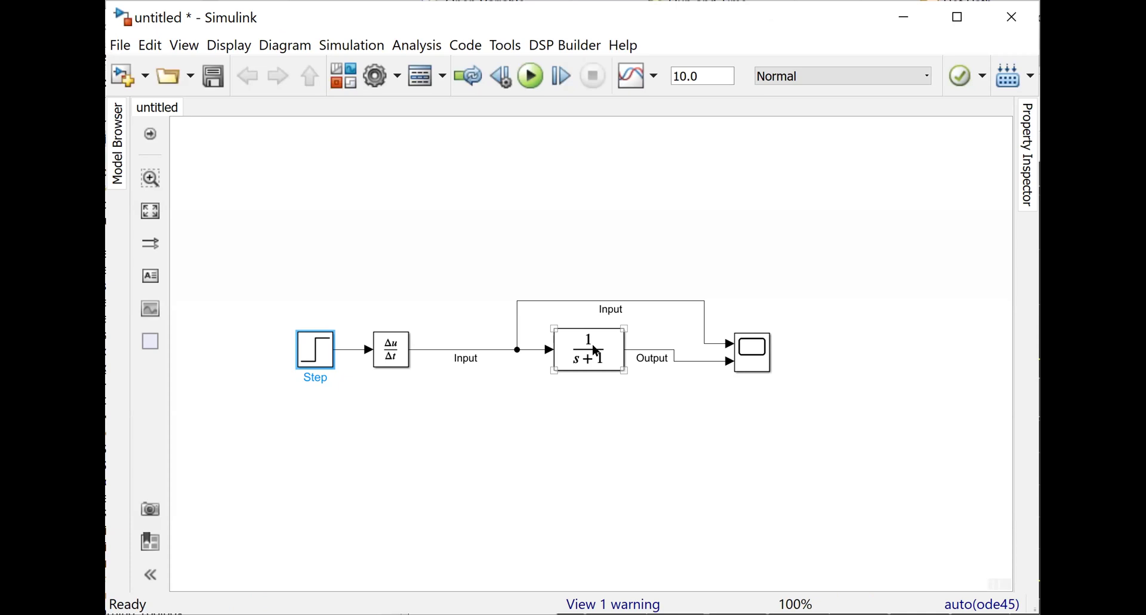
# Set the Transfer Fcn's denominator coefficients to [1 0] to make it a pure integrator
pyautogui.click(597, 351)
pyautogui.doubleClick(597, 351)
pyautogui.click(673, 345)
pyautogui.tripleClick(673, 345)
pyautogui.click(673, 345)
pyautogui.press('BackSpace')
pyautogui.write('0')
pyautogui.tripleClick(673, 345)
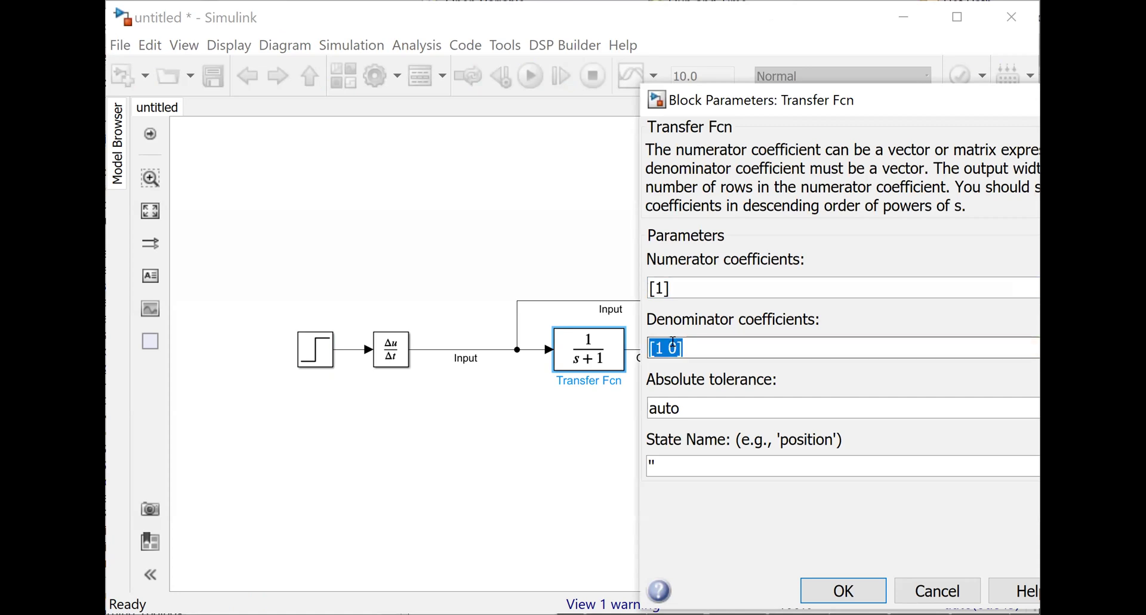
pyautogui.press('Return')
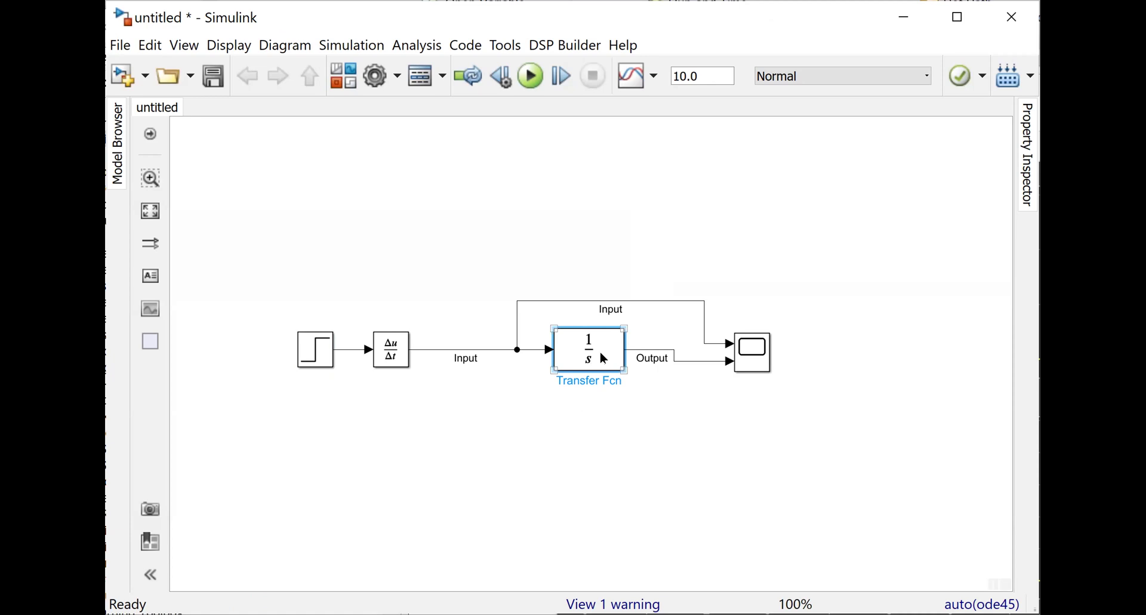
# Run the simulation with the integrator and compare its impulse input and output
pyautogui.click(600, 352)
pyautogui.click(524, 84)
pyautogui.click(441, 403)
pyautogui.click(473, 351)
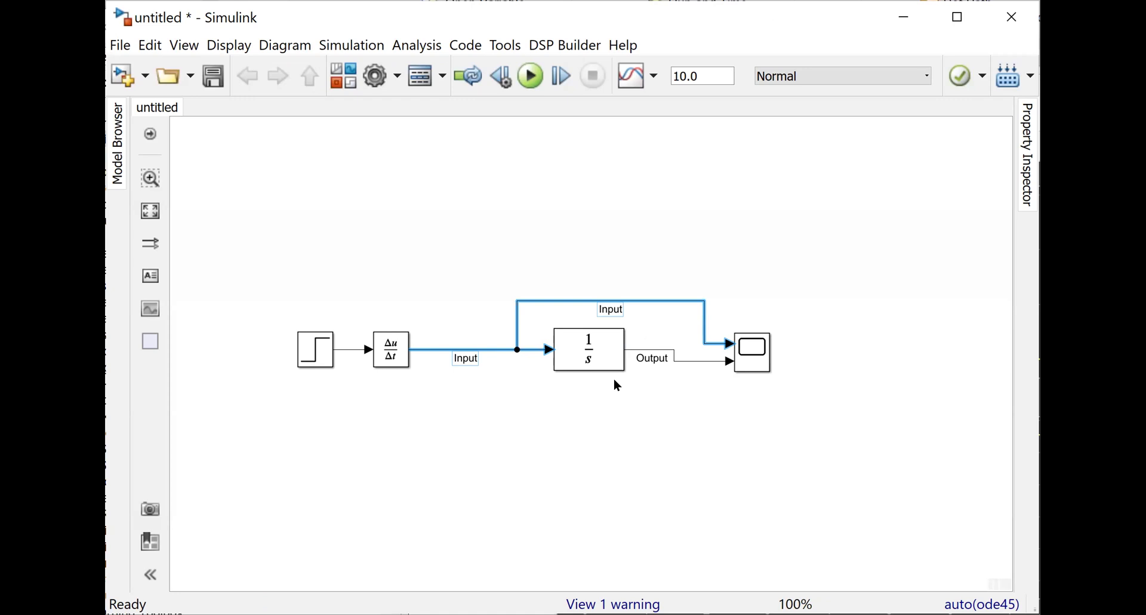
pyautogui.click(564, 343)
pyautogui.click(568, 385)
# Delete the Derivative block and reconnect the Step block directly to the Input line
pyautogui.click(391, 354)
pyautogui.press('Delete')
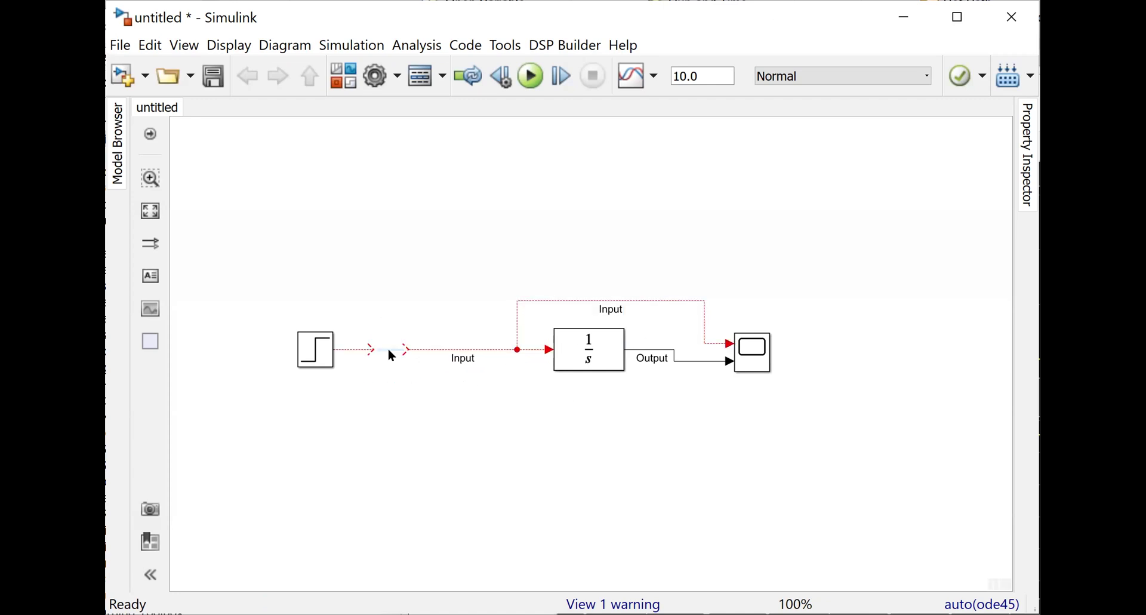
pyautogui.click(392, 351)
# Set the Transfer Fcn's numerator coefficients to [9] and its denominator coefficients to [1 1.5 9]
pyautogui.click(593, 338)
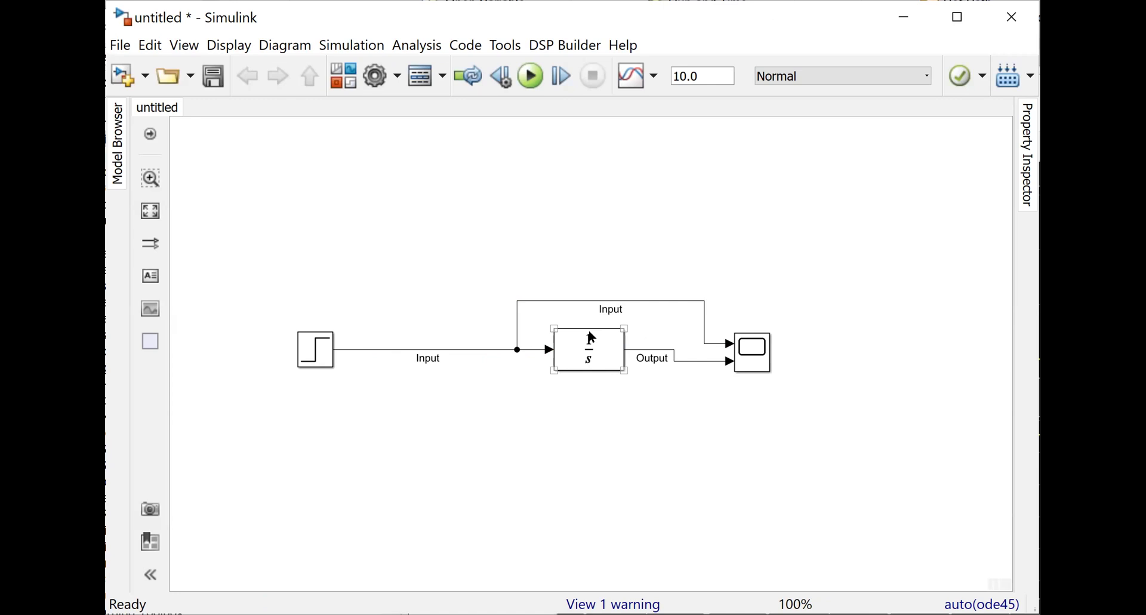
pyautogui.click(593, 337)
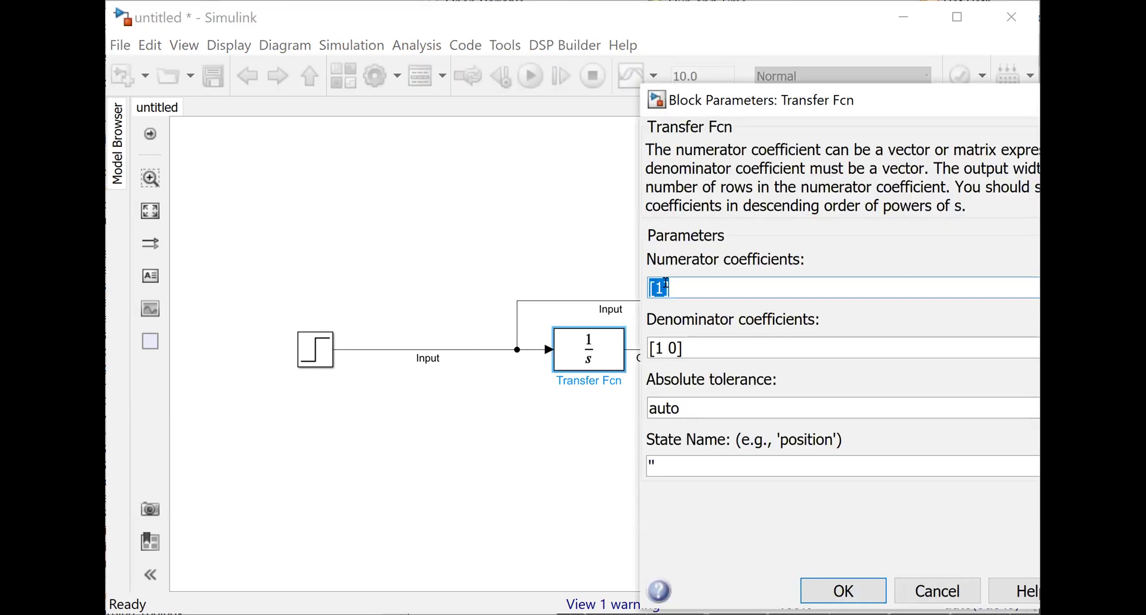
pyautogui.click(664, 283)
pyautogui.press('BackSpace')
pyautogui.write('9')
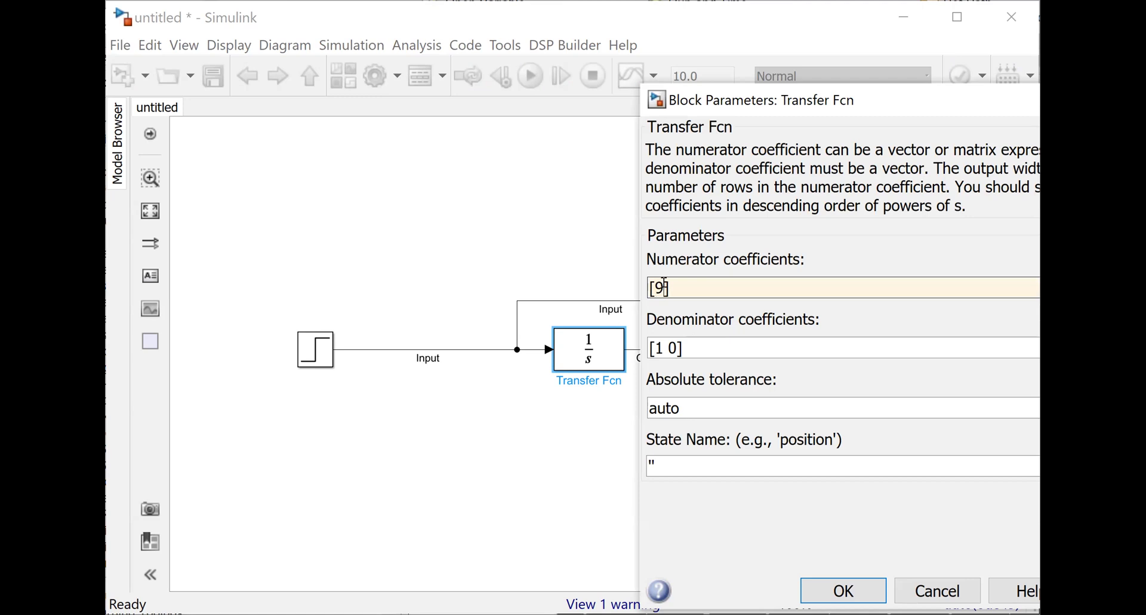
pyautogui.click(673, 344)
pyautogui.doubleClick(672, 345)
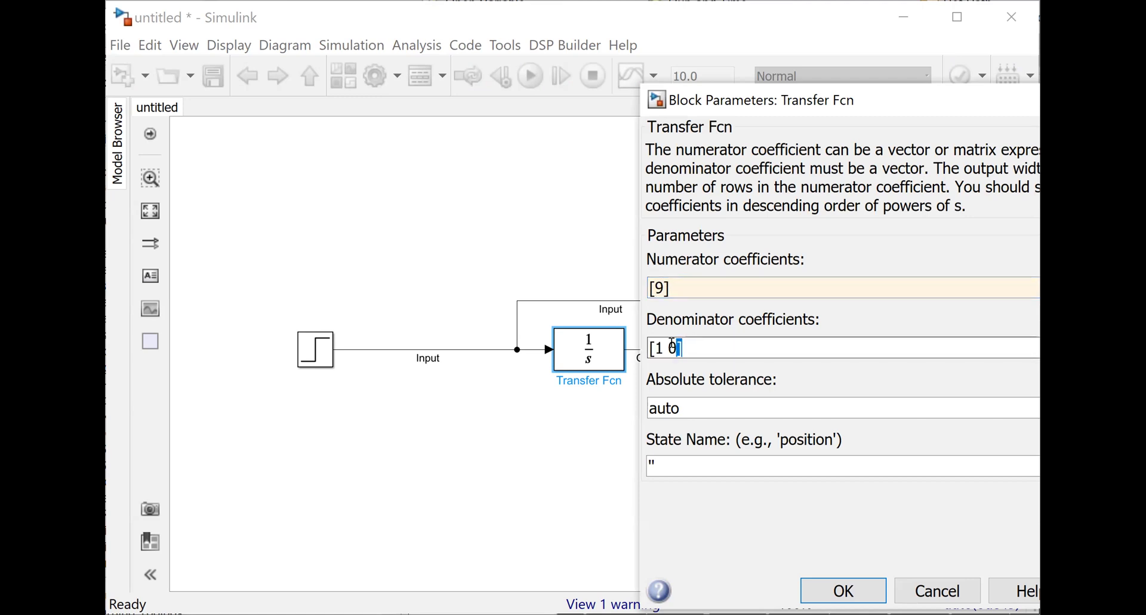
pyautogui.press('BackSpace')
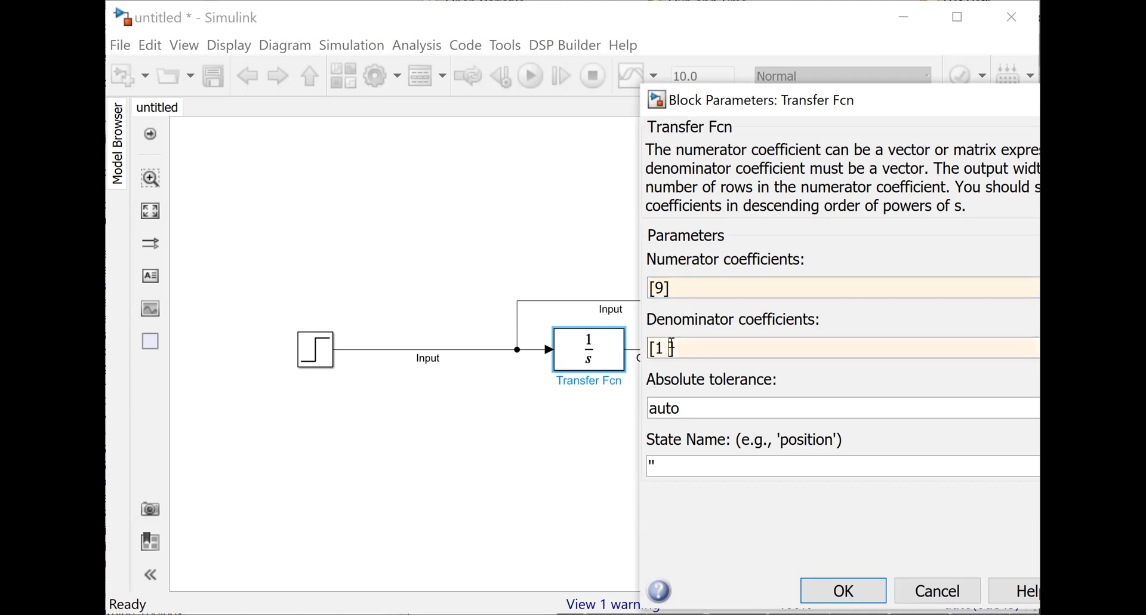
pyautogui.write('1.5 9')
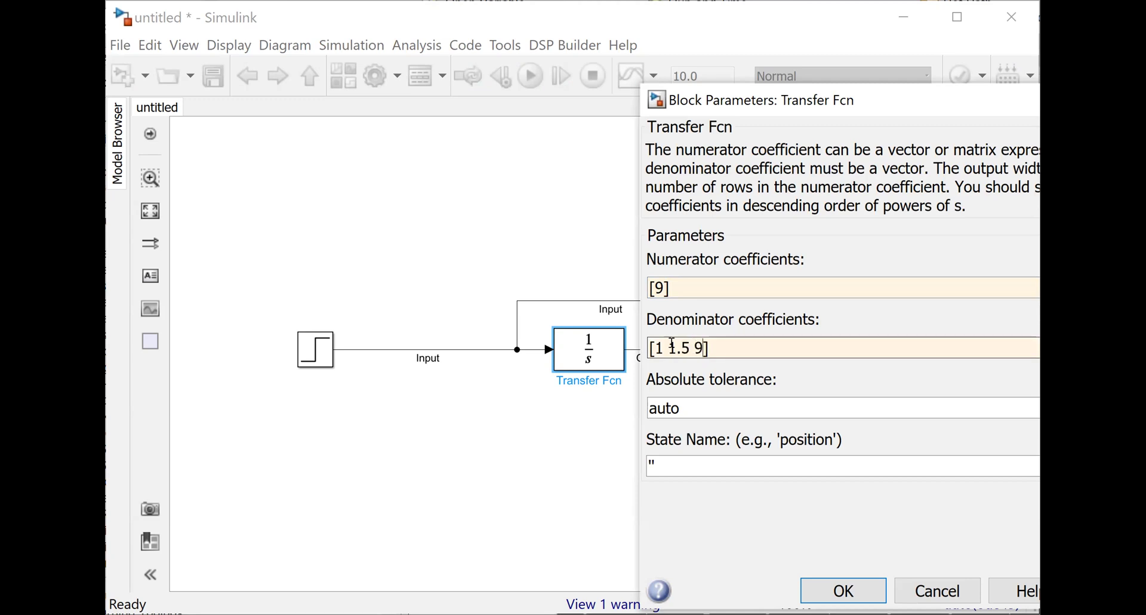
pyautogui.press('Return')
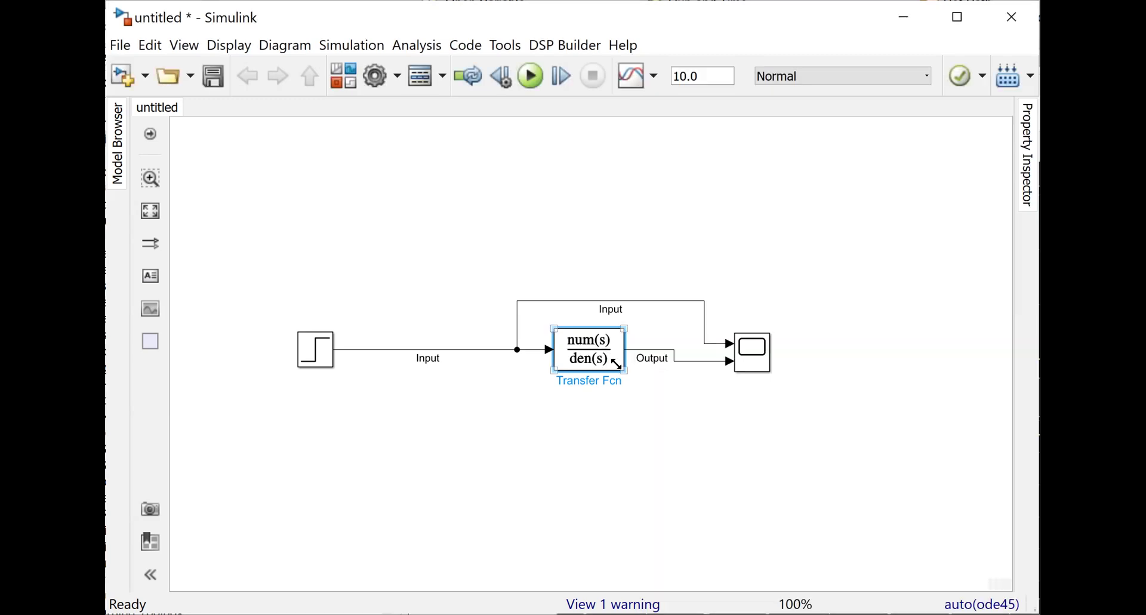
# Enlarge the Transfer Fcn block until its full expression fits, and move the Scope slightly higher
pyautogui.moveTo(622, 370)
pyautogui.mouseDown()
pyautogui.moveTo(669, 371)
pyautogui.moveTo(612, 369)
pyautogui.moveTo(631, 368)
pyautogui.mouseUp()
pyautogui.click(626, 362)
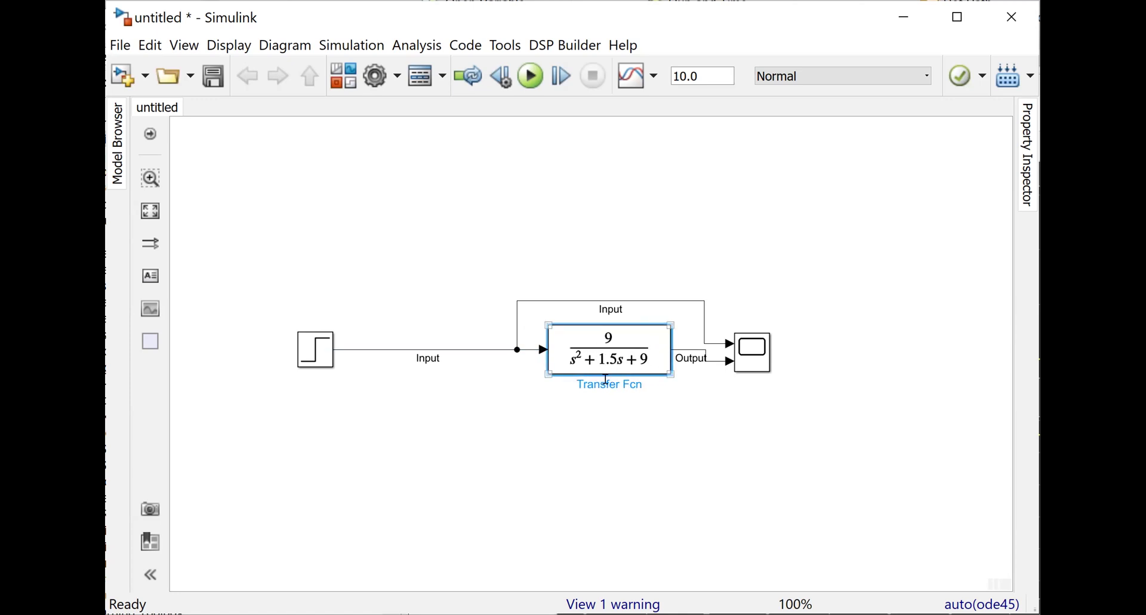
pyautogui.moveTo(760, 348); pyautogui.dragTo(760, 326)
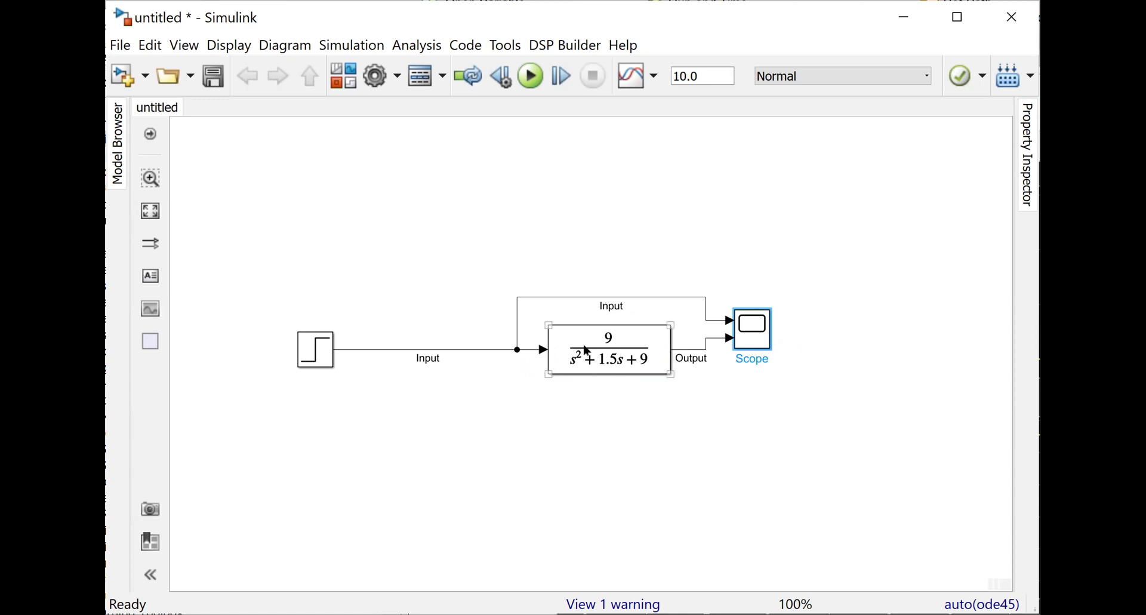
# Run the simulation and examine the step response of the second-order system in the Scope
pyautogui.click(530, 75)
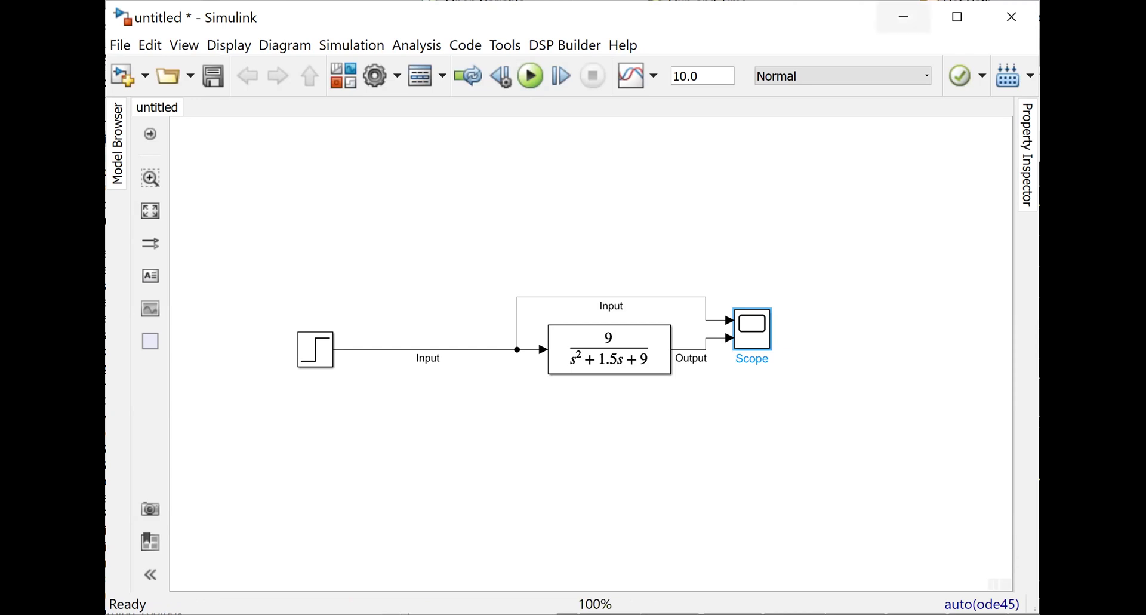
pyautogui.click(903, 17)
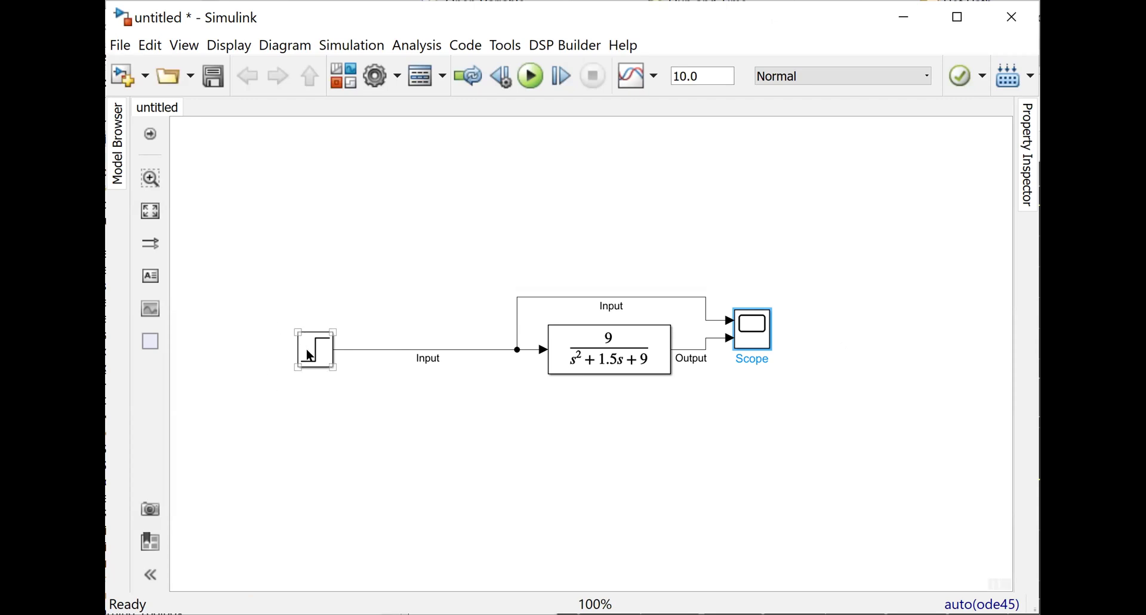
# Set the Transfer Fcn's denominator coefficients to [1 0 9] to remove the damping term
pyautogui.click(622, 358)
pyautogui.doubleClick(622, 358)
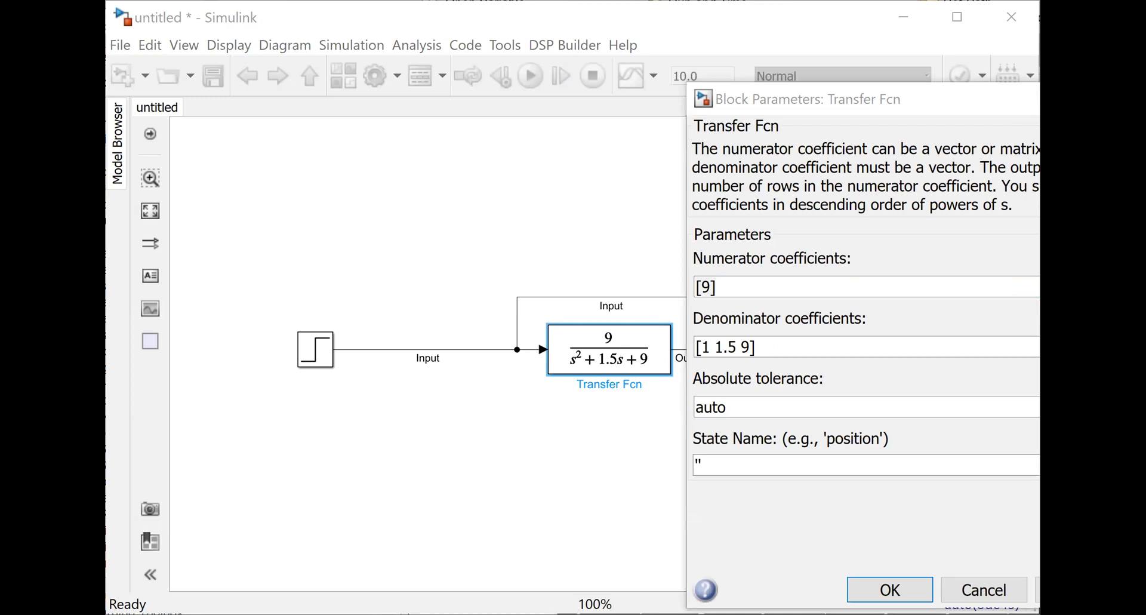
pyautogui.press('Tab')
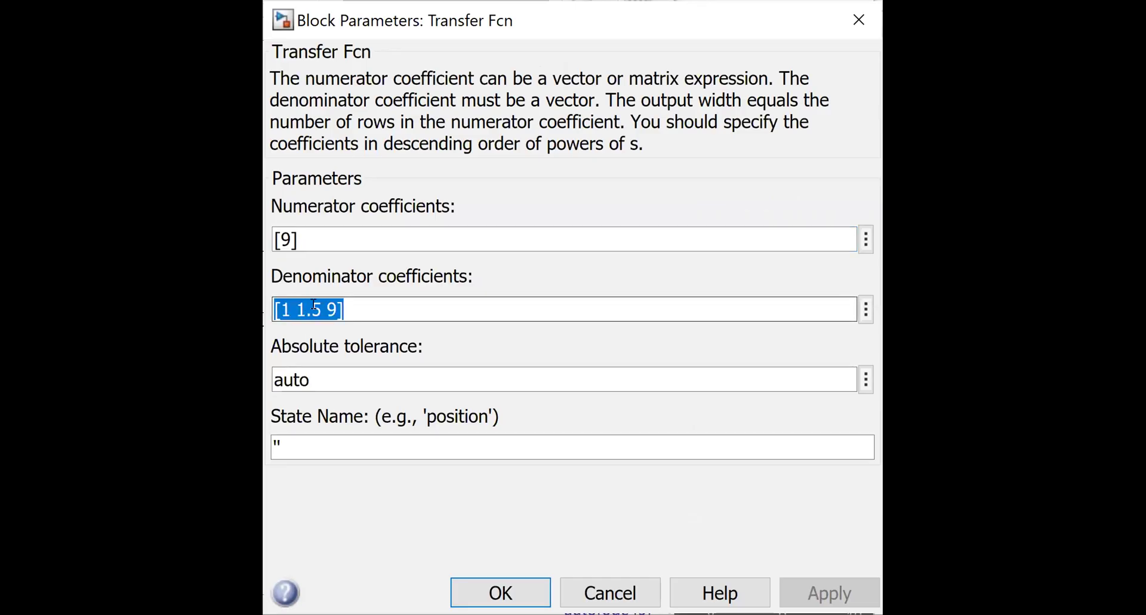
pyautogui.click(732, 345)
pyautogui.press('BackSpace')
pyautogui.press('BackSpace')
pyautogui.press('BackSpace')
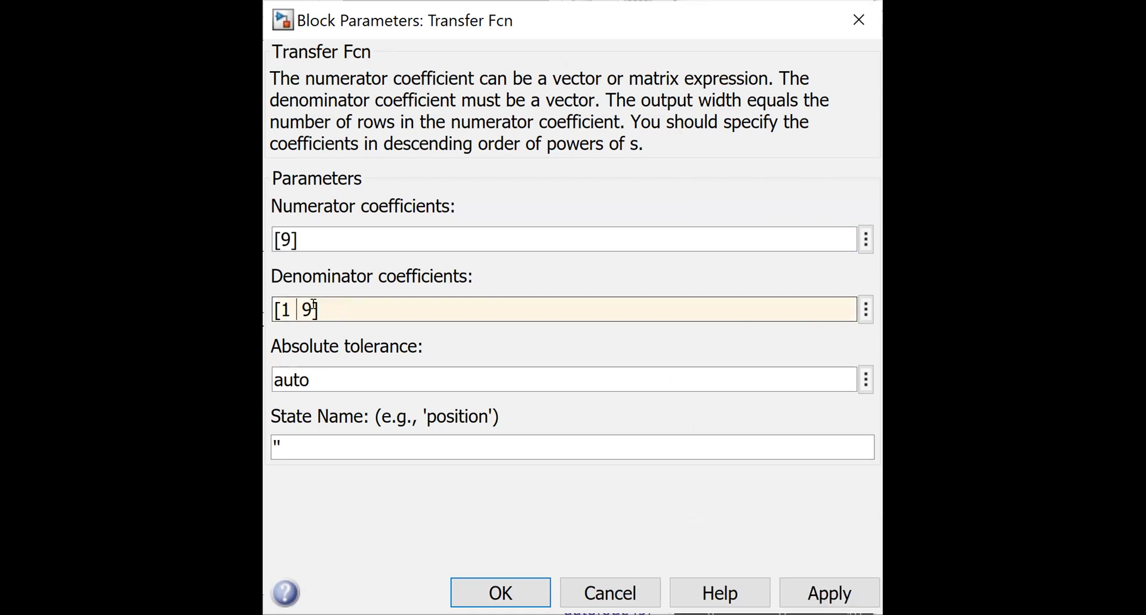
pyautogui.write('0')
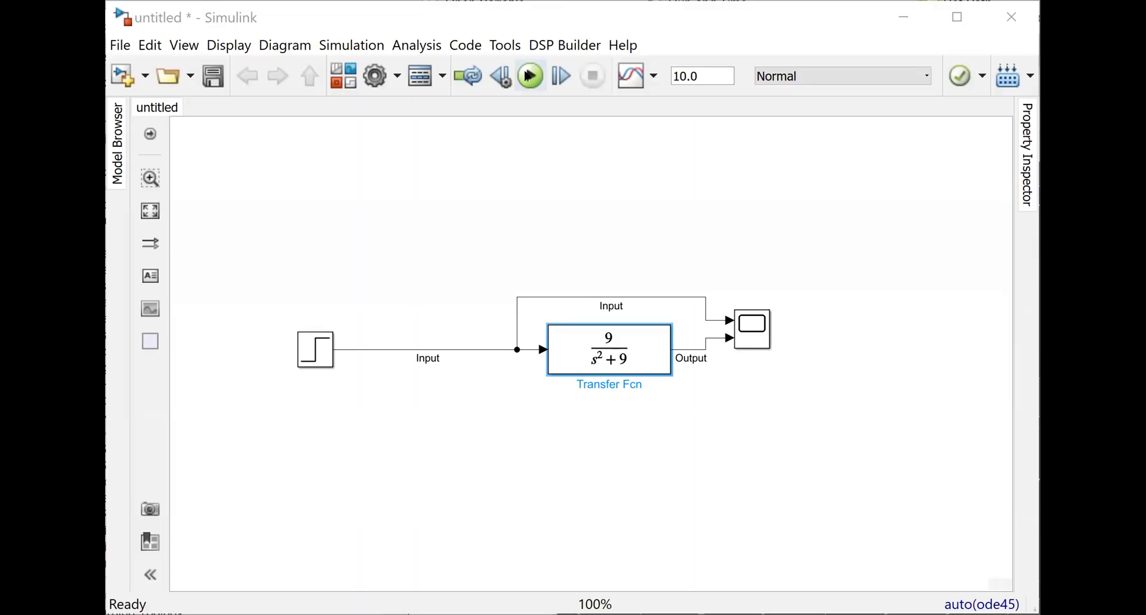
# Run the simulation and view the undamped system's step response in the Scope
pyautogui.click(530, 76)
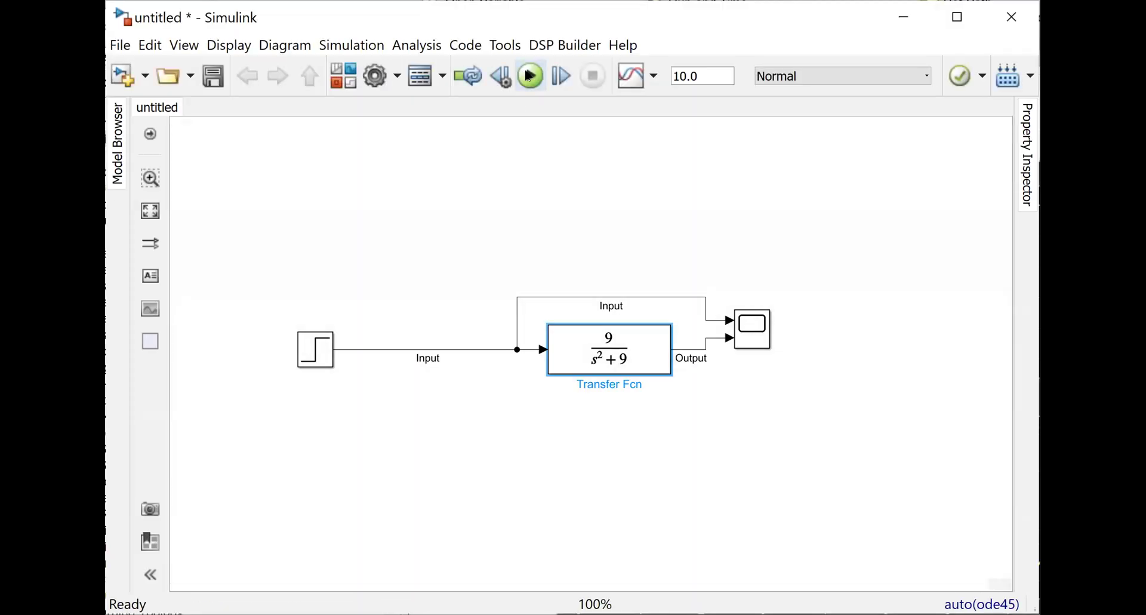
pyautogui.click(376, 76)
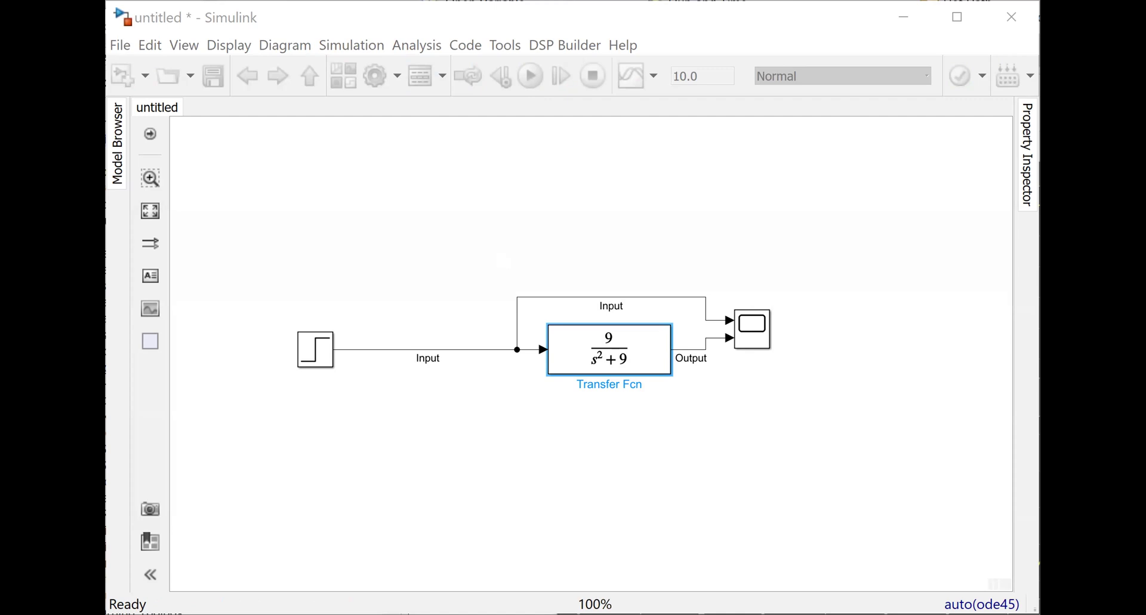
pyautogui.click(531, 76)
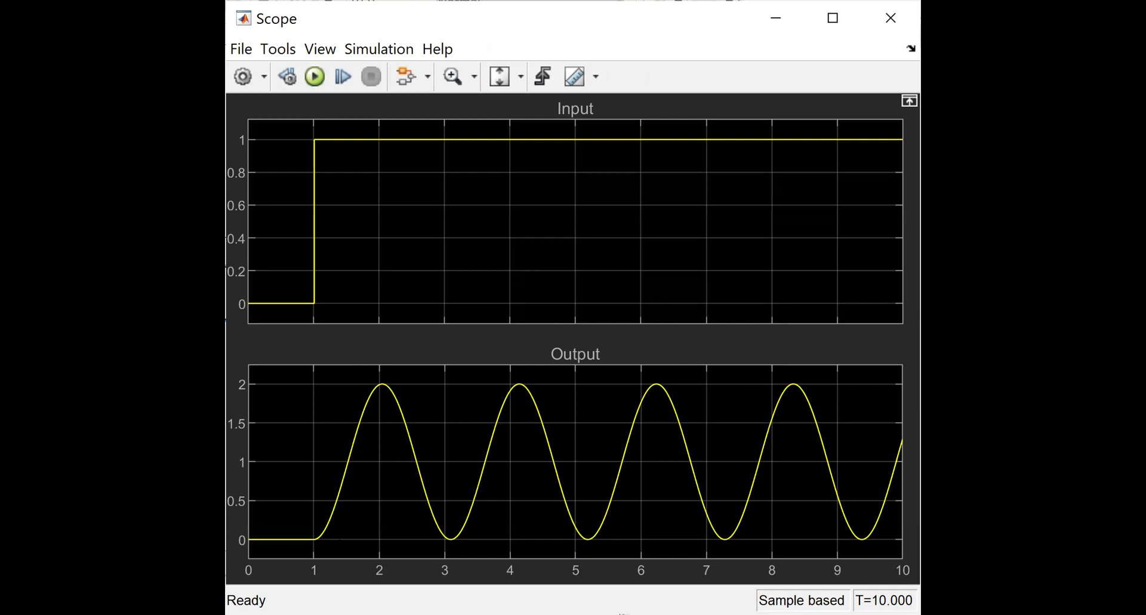
# Change the Scope layout to a single display so that Input and Output are overlaid on the same axes
pyautogui.click(320, 48)
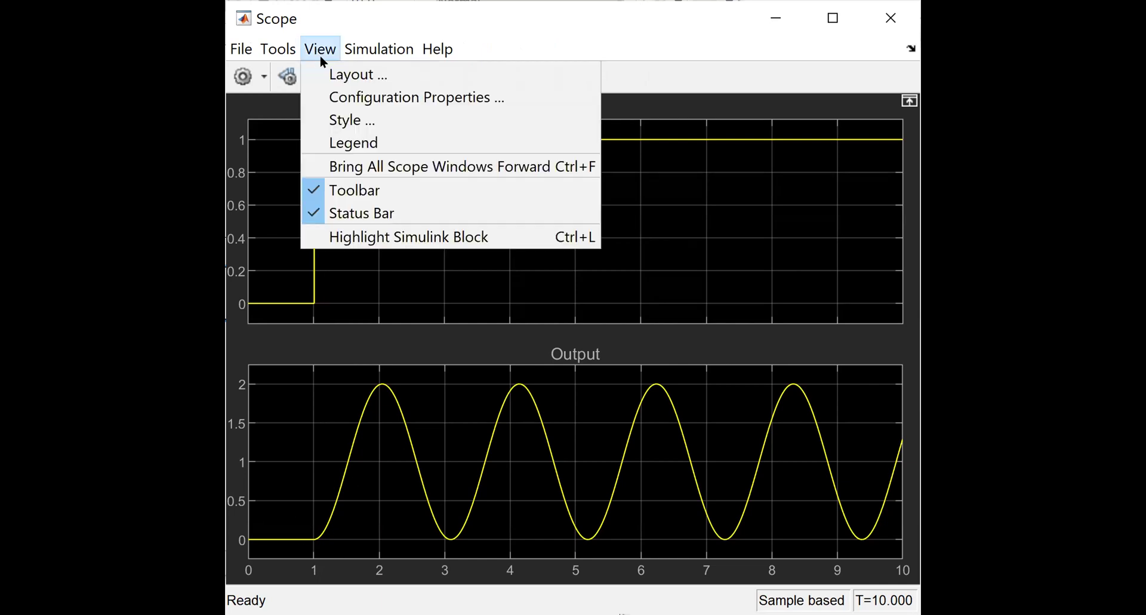
pyautogui.click(334, 74)
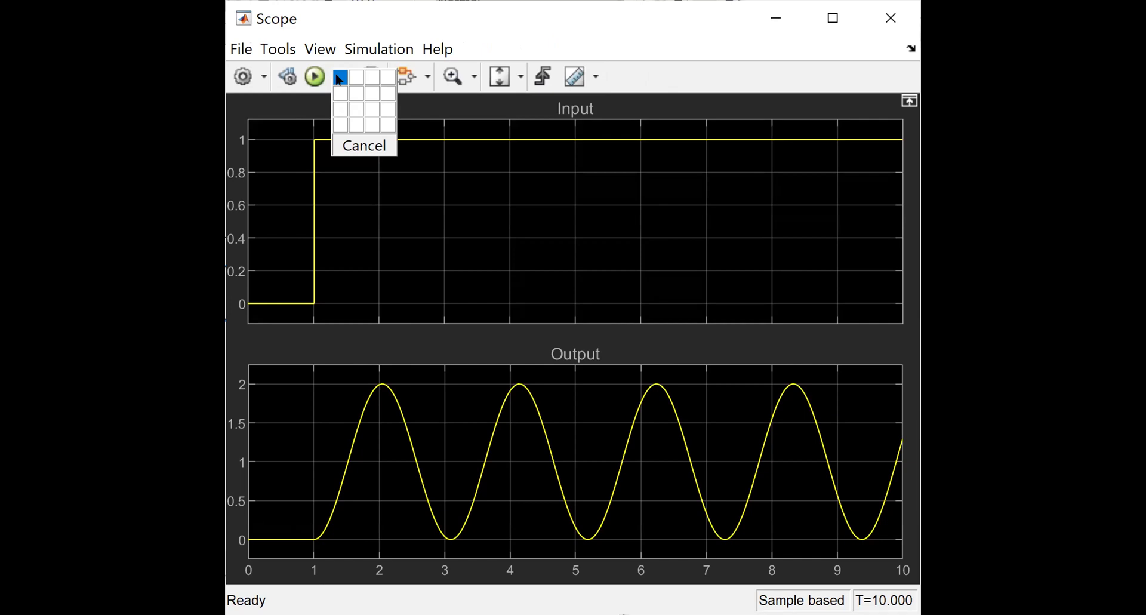
pyautogui.click(340, 77)
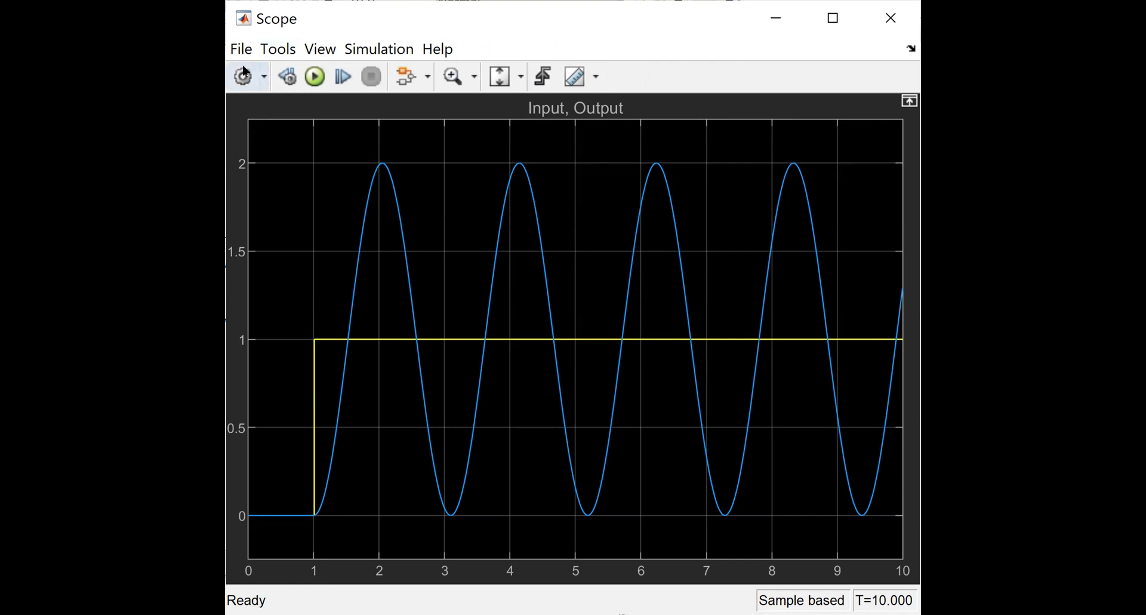
pyautogui.click(237, 84)
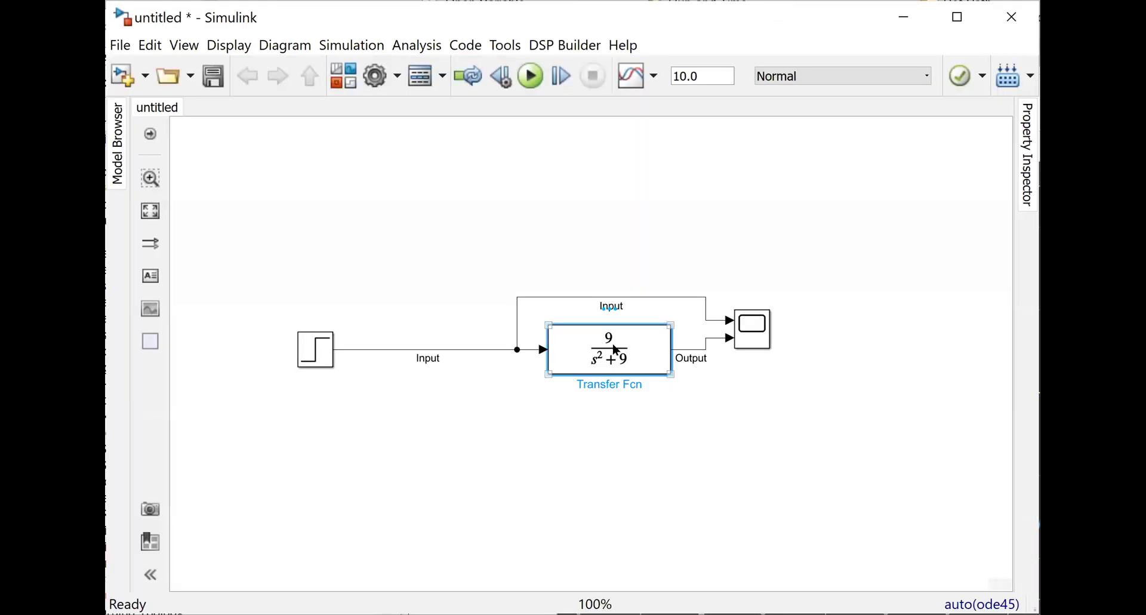
pyautogui.doubleClick(615, 350)
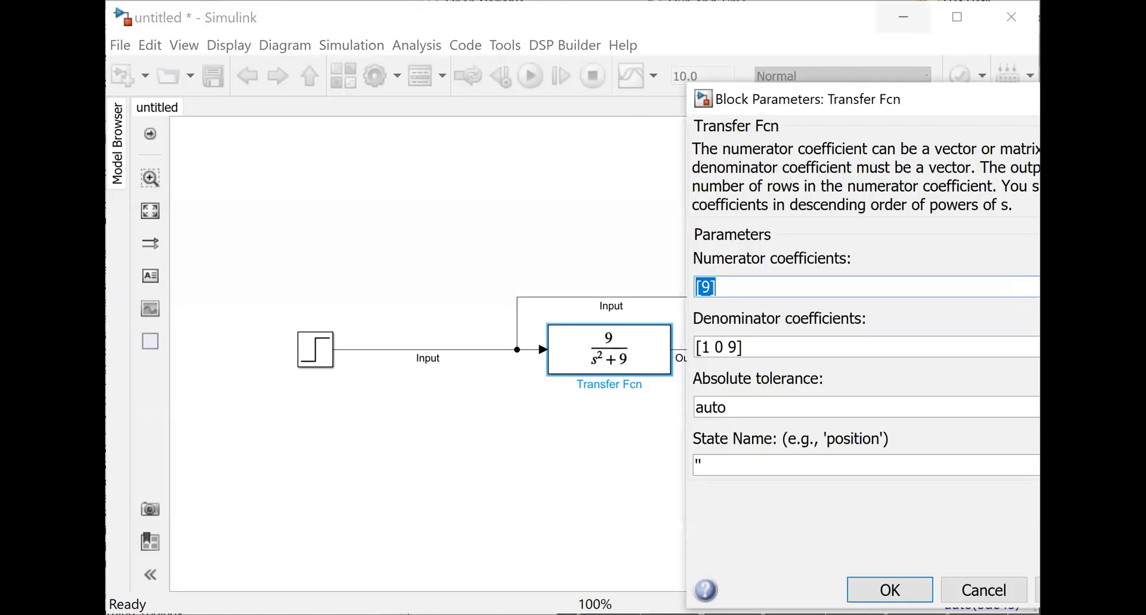
pyautogui.hotkey('alt', 'Tab')
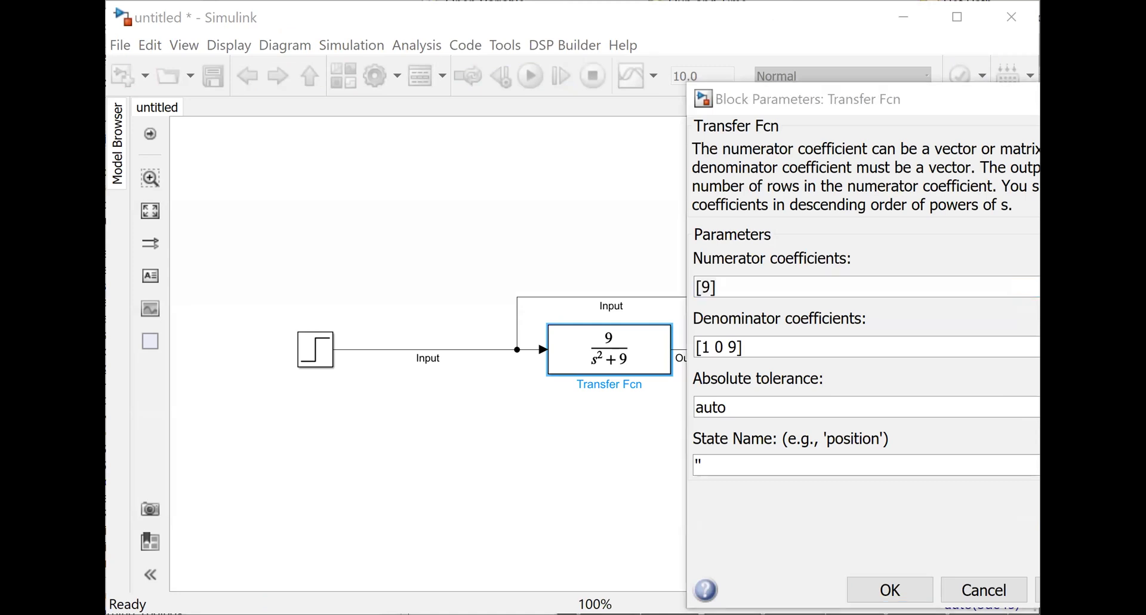
pyautogui.hotkey('alt', 'Tab')
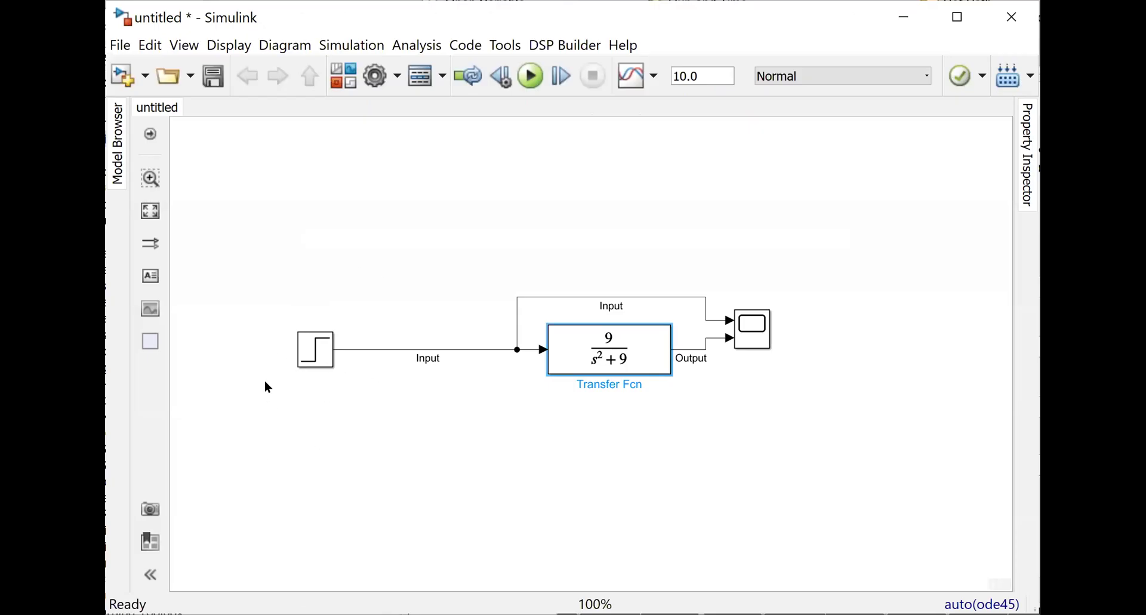
pyautogui.click(332, 332)
pyautogui.click(315, 399)
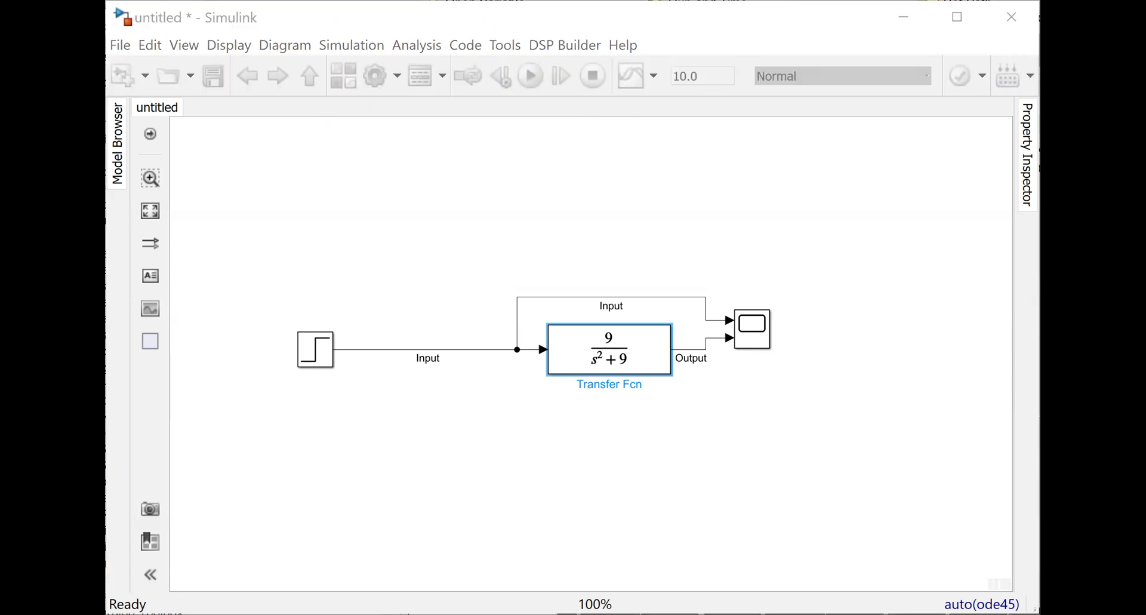
# Switch to OneNote and handwrite an underlined orange heading "Assignment:" in the blank area below the time-constant notes
pyautogui.scroll(-8, 705, 398)
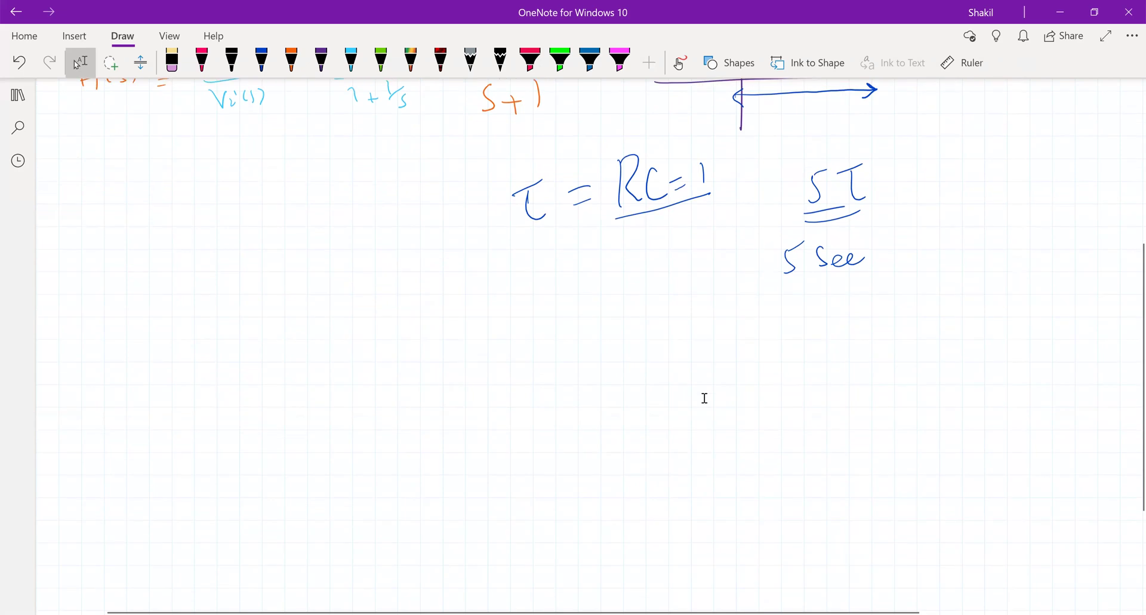
pyautogui.click(292, 60)
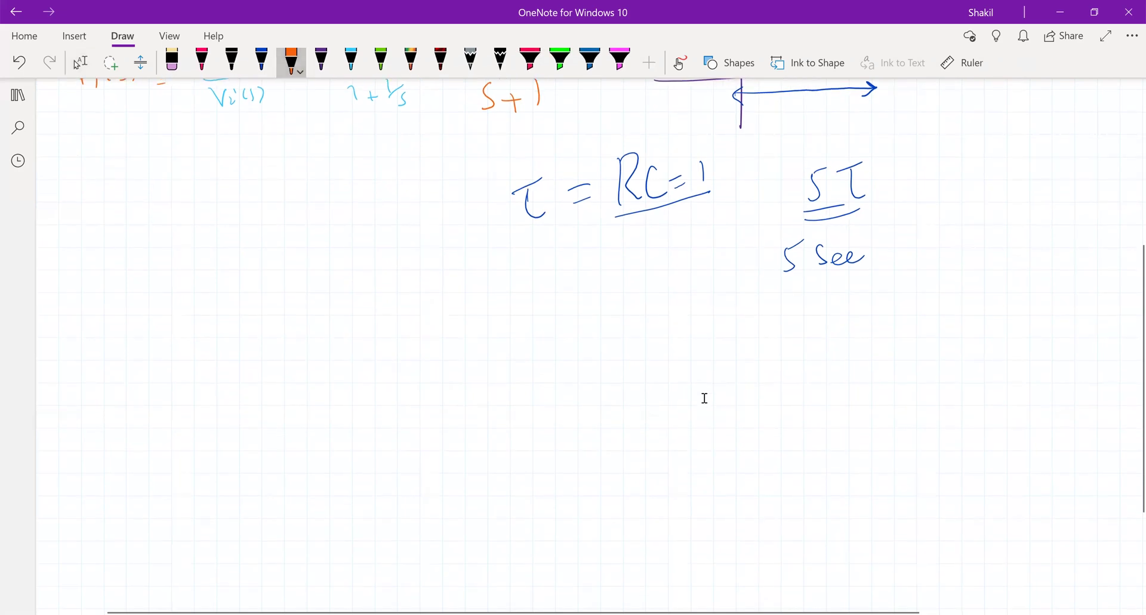
pyautogui.moveTo(152, 447)
pyautogui.mouseDown()
pyautogui.moveTo(164, 425)
pyautogui.moveTo(207, 445)
pyautogui.moveTo(215, 420)
pyautogui.moveTo(228, 430)
pyautogui.moveTo(250, 410)
pyautogui.moveTo(257, 421)
pyautogui.moveTo(312, 395)
pyautogui.mouseUp()
pyautogui.moveTo(167, 474); pyautogui.dragTo(309, 433)
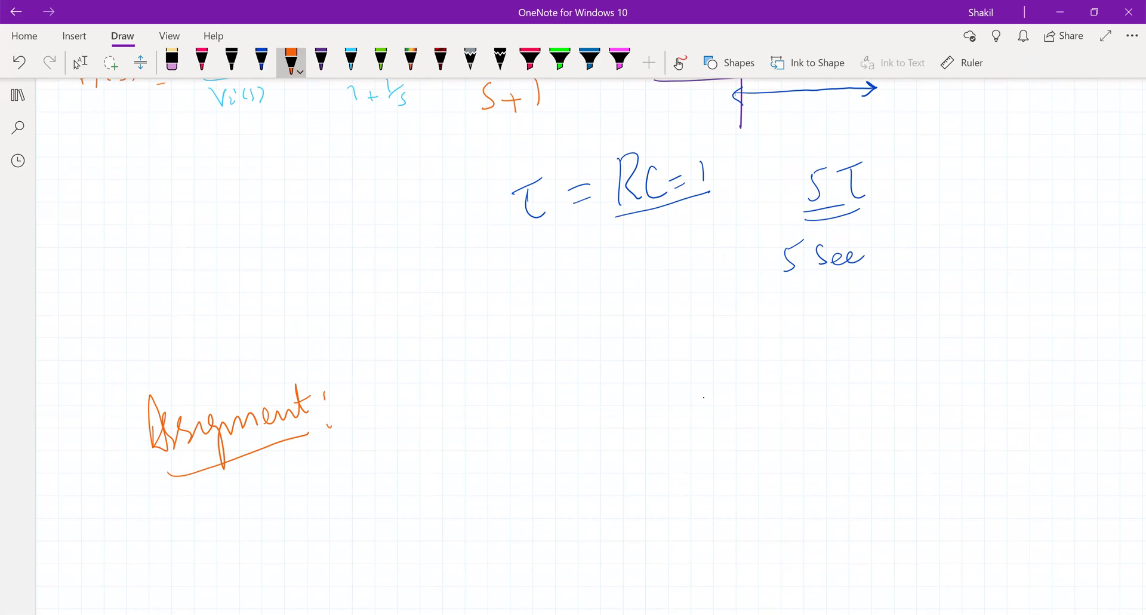
# Handwrite "RLC N/W" in light blue ink below the Assignment heading
pyautogui.scroll(-3, 590, 346)
pyautogui.click(351, 60)
pyautogui.moveTo(371, 304)
pyautogui.mouseDown()
pyautogui.moveTo(364, 365)
pyautogui.moveTo(391, 365)
pyautogui.mouseUp()
pyautogui.moveTo(410, 305); pyautogui.dragTo(427, 357)
pyautogui.moveTo(461, 315)
pyautogui.mouseDown()
pyautogui.moveTo(462, 355)
pyautogui.moveTo(546, 341)
pyautogui.moveTo(557, 315)
pyautogui.mouseUp()
pyautogui.moveTo(561, 314); pyautogui.dragTo(562, 350)
pyautogui.moveTo(576, 325)
pyautogui.mouseDown()
pyautogui.moveTo(593, 337)
pyautogui.moveTo(608, 315)
pyautogui.mouseUp()
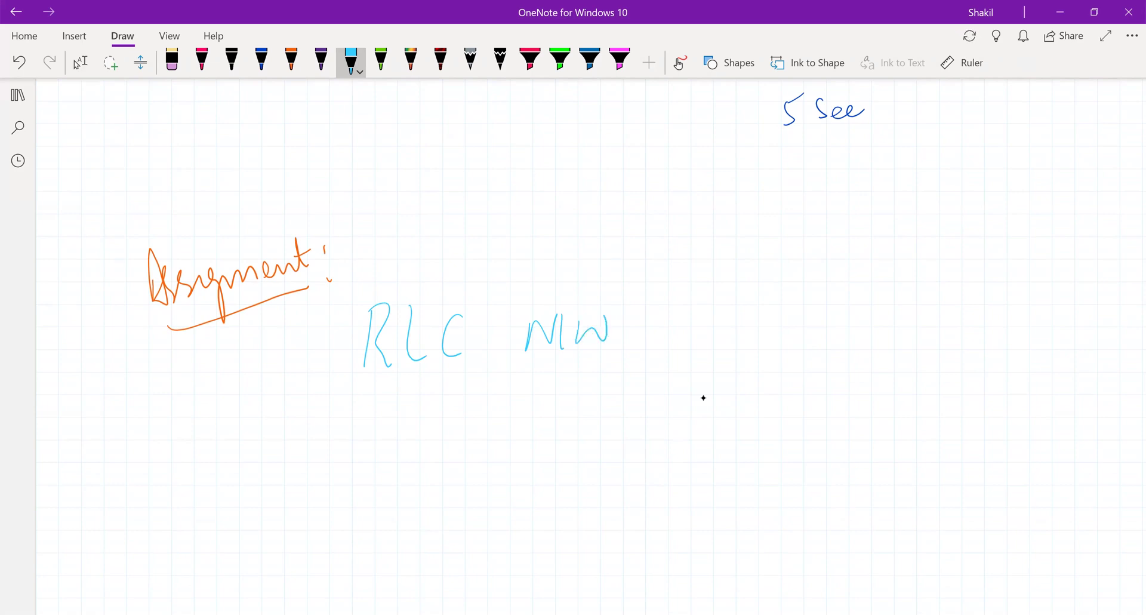
# Handwrite the resistor and inductor values "R = 100 Ω, L = 1 H," below the RLC title
pyautogui.moveTo(323, 424)
pyautogui.mouseDown()
pyautogui.moveTo(321, 472)
pyautogui.moveTo(338, 473)
pyautogui.moveTo(363, 444)
pyautogui.mouseUp()
pyautogui.moveTo(353, 464); pyautogui.dragTo(367, 458)
pyautogui.moveTo(394, 418); pyautogui.dragTo(394, 455)
pyautogui.moveTo(402, 432)
pyautogui.mouseDown()
pyautogui.moveTo(413, 455)
pyautogui.moveTo(461, 421)
pyautogui.moveTo(460, 447)
pyautogui.mouseUp()
pyautogui.click(474, 441)
pyautogui.moveTo(521, 410)
pyautogui.mouseDown()
pyautogui.moveTo(518, 428)
pyautogui.moveTo(539, 437)
pyautogui.mouseUp()
pyautogui.moveTo(547, 430); pyautogui.dragTo(555, 424)
pyautogui.moveTo(546, 441); pyautogui.dragTo(581, 438)
pyautogui.moveTo(604, 397); pyautogui.dragTo(605, 439)
pyautogui.moveTo(617, 397); pyautogui.dragTo(623, 417)
pyautogui.moveTo(620, 398); pyautogui.dragTo(621, 430)
pyautogui.moveTo(644, 428); pyautogui.dragTo(640, 443)
# Handwrite the capacitor value "C = 100 µF" after the inductor value
pyautogui.moveTo(702, 387); pyautogui.dragTo(699, 416)
pyautogui.moveTo(712, 400)
pyautogui.mouseDown()
pyautogui.moveTo(726, 395)
pyautogui.moveTo(726, 409)
pyautogui.mouseUp()
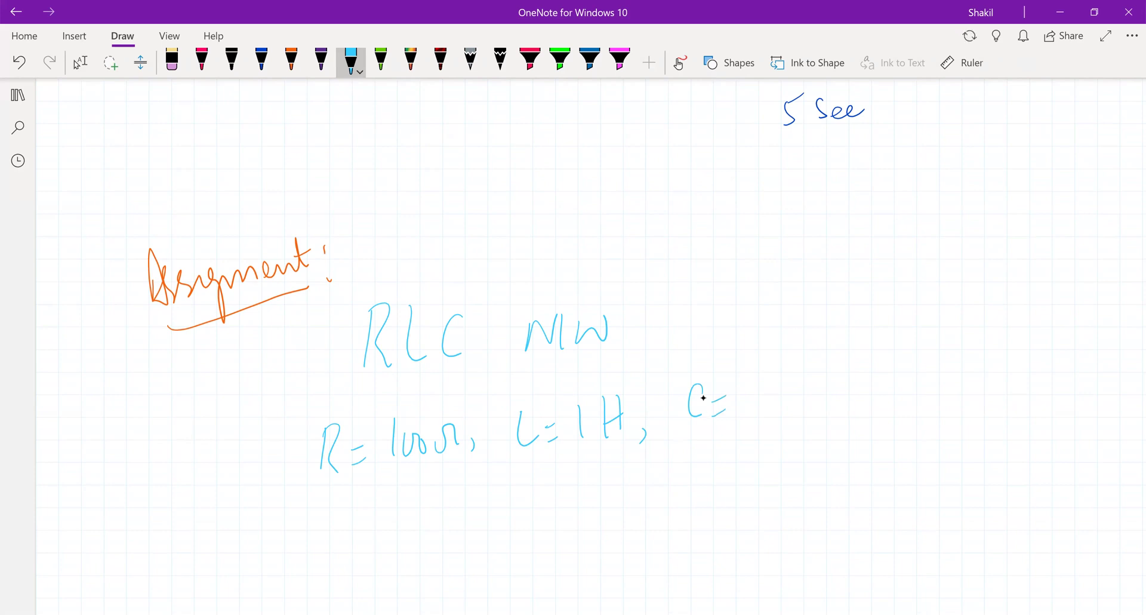
pyautogui.moveTo(764, 358); pyautogui.dragTo(762, 409)
pyautogui.moveTo(785, 377)
pyautogui.mouseDown()
pyautogui.moveTo(779, 406)
pyautogui.moveTo(787, 379)
pyautogui.mouseUp()
pyautogui.moveTo(809, 376)
pyautogui.mouseDown()
pyautogui.moveTo(802, 397)
pyautogui.moveTo(843, 403)
pyautogui.moveTo(821, 403)
pyautogui.mouseUp()
pyautogui.moveTo(858, 367); pyautogui.dragTo(854, 407)
pyautogui.moveTo(860, 371); pyautogui.dragTo(871, 361)
pyautogui.moveTo(855, 391); pyautogui.dragTo(866, 383)
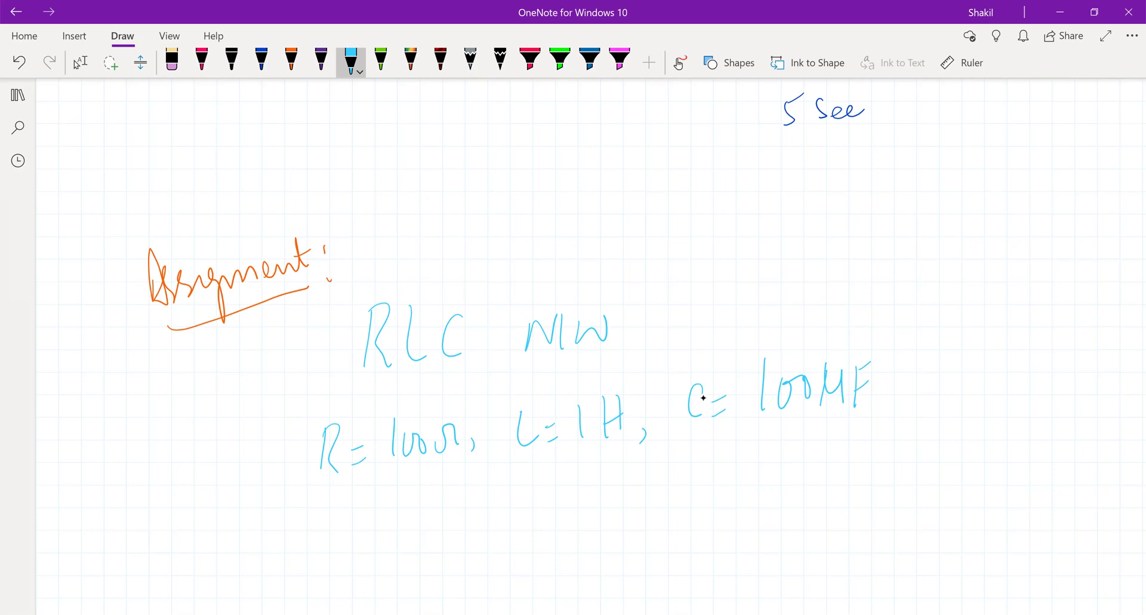
# Handwrite the source voltage "Vs = 1000 V" below the component values
pyautogui.scroll(-3, 703, 397)
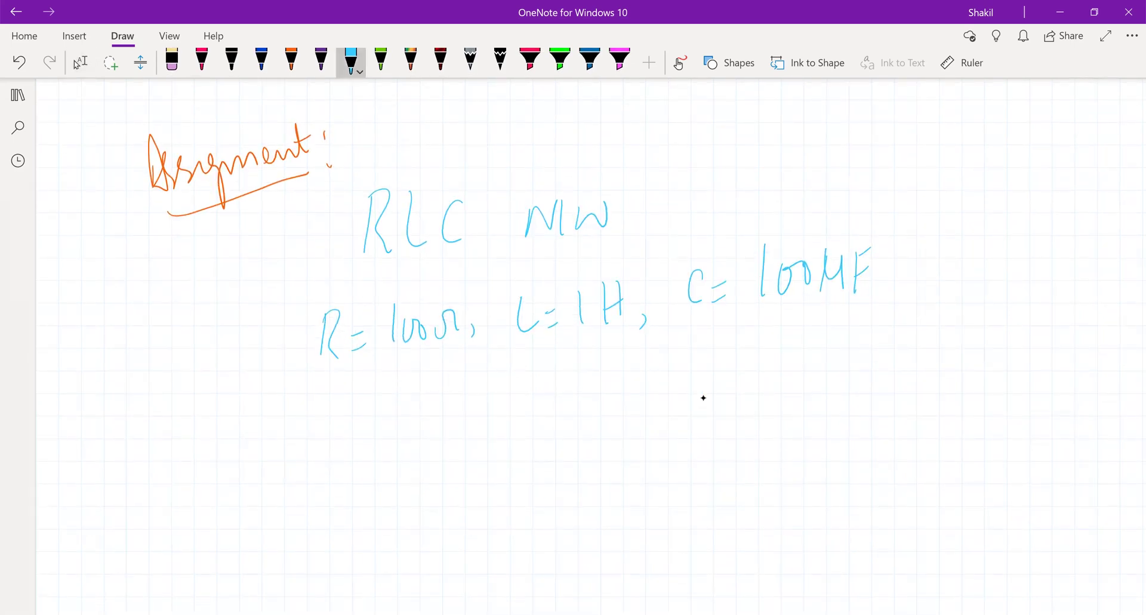
pyautogui.moveTo(303, 425); pyautogui.dragTo(340, 428)
pyautogui.moveTo(344, 469); pyautogui.dragTo(359, 472)
pyautogui.moveTo(379, 429)
pyautogui.mouseDown()
pyautogui.moveTo(380, 476)
pyautogui.moveTo(413, 470)
pyautogui.mouseUp()
pyautogui.moveTo(420, 445)
pyautogui.mouseDown()
pyautogui.moveTo(428, 465)
pyautogui.moveTo(445, 448)
pyautogui.mouseUp()
pyautogui.moveTo(340, 461); pyautogui.dragTo(339, 480)
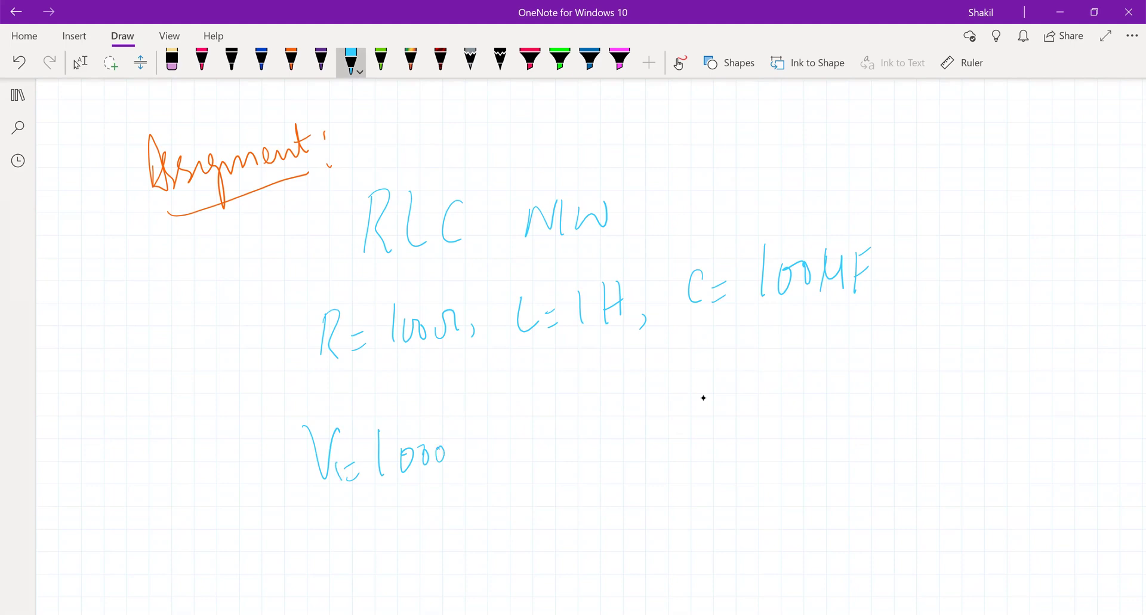
pyautogui.moveTo(454, 425); pyautogui.dragTo(478, 424)
# Handwrite the question "current & charge = ?" below the source voltage
pyautogui.moveTo(449, 508)
pyautogui.mouseDown()
pyautogui.moveTo(467, 519)
pyautogui.moveTo(503, 502)
pyautogui.moveTo(523, 513)
pyautogui.moveTo(573, 505)
pyautogui.moveTo(574, 481)
pyautogui.mouseUp()
pyautogui.moveTo(619, 479)
pyautogui.mouseDown()
pyautogui.moveTo(600, 496)
pyautogui.moveTo(611, 500)
pyautogui.mouseUp()
pyautogui.moveTo(674, 461); pyautogui.dragTo(651, 494)
pyautogui.moveTo(681, 437)
pyautogui.mouseDown()
pyautogui.moveTo(704, 489)
pyautogui.moveTo(757, 460)
pyautogui.moveTo(775, 480)
pyautogui.moveTo(797, 467)
pyautogui.mouseUp()
pyautogui.moveTo(784, 477); pyautogui.dragTo(800, 473)
pyautogui.moveTo(815, 442); pyautogui.dragTo(821, 461)
pyautogui.scroll(-3, 703, 398)
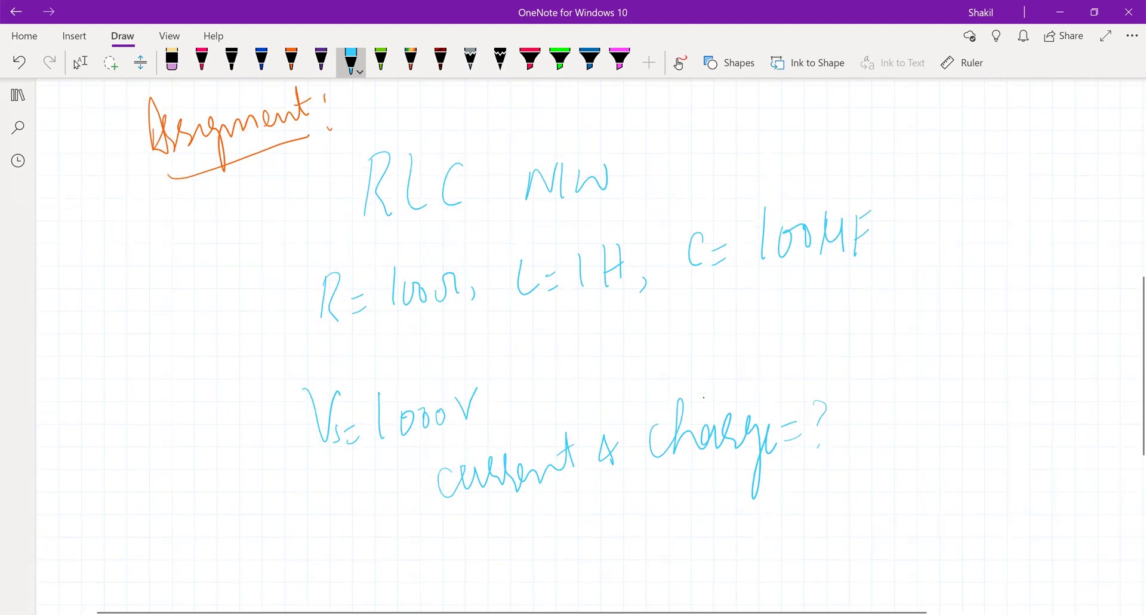
pyautogui.click(78, 63)
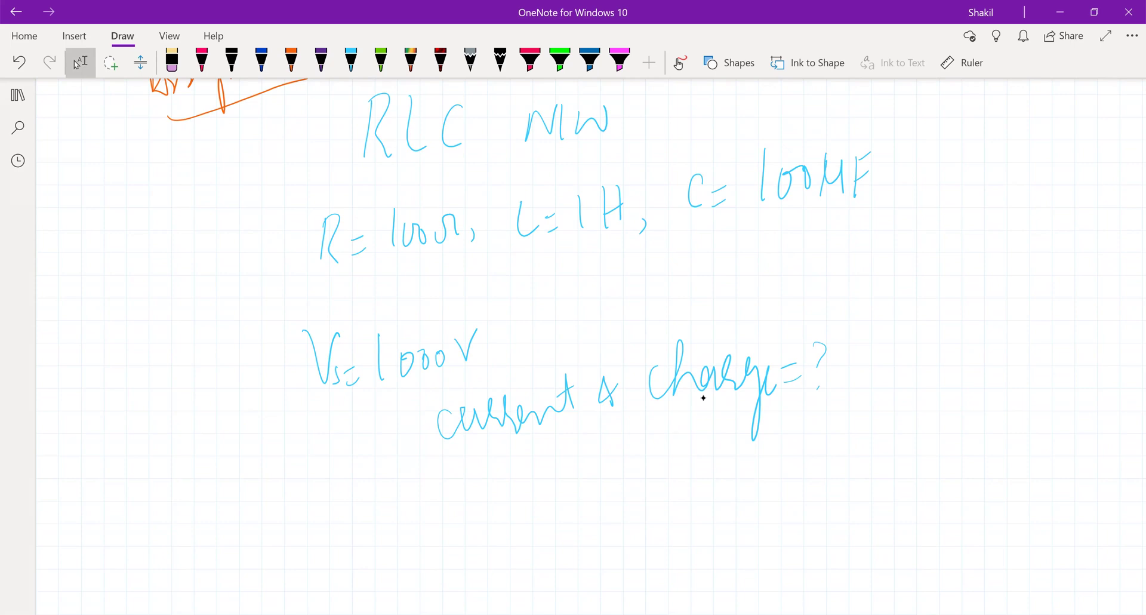
# Underline the words "current" and "charge" in light blue ink
pyautogui.click(351, 60)
pyautogui.moveTo(513, 462); pyautogui.dragTo(548, 447)
pyautogui.moveTo(675, 423); pyautogui.dragTo(707, 413)
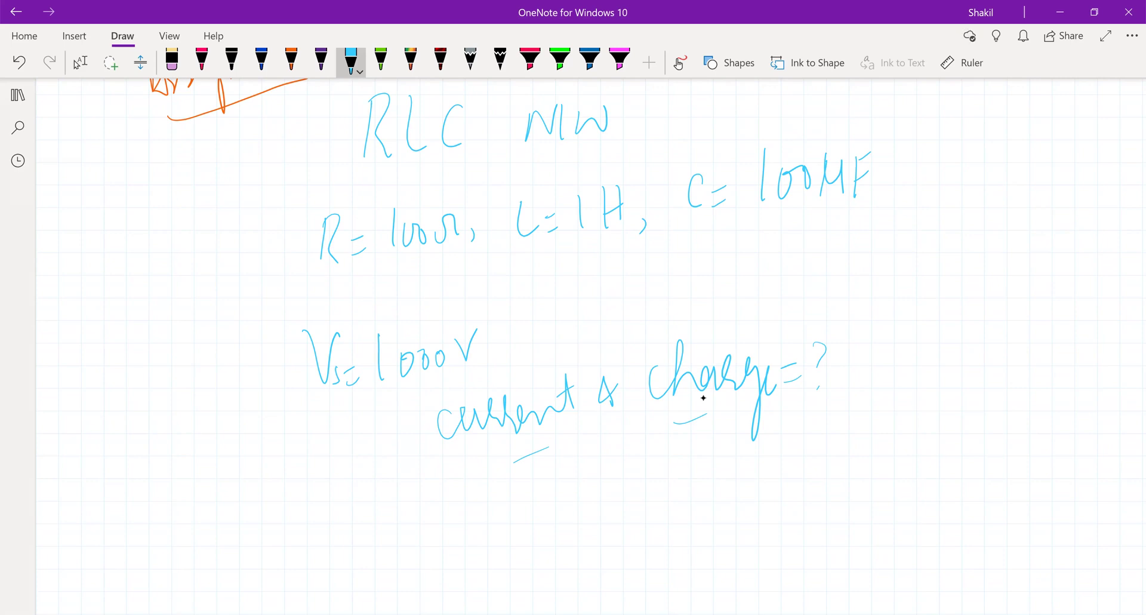
# Handwrite the instruction "Discuss on the time" on two lines below the current and charge question
pyautogui.moveTo(507, 532)
pyautogui.mouseDown()
pyautogui.moveTo(517, 561)
pyautogui.moveTo(549, 529)
pyautogui.moveTo(579, 526)
pyautogui.moveTo(627, 551)
pyautogui.moveTo(652, 518)
pyautogui.mouseUp()
pyautogui.moveTo(708, 491); pyautogui.dragTo(734, 506)
pyautogui.moveTo(773, 454)
pyautogui.mouseDown()
pyautogui.moveTo(776, 498)
pyautogui.moveTo(807, 496)
pyautogui.mouseUp()
pyautogui.moveTo(807, 486); pyautogui.dragTo(841, 488)
pyautogui.moveTo(770, 477); pyautogui.dragTo(805, 460)
pyautogui.moveTo(621, 568); pyautogui.dragTo(632, 614)
pyautogui.moveTo(648, 564); pyautogui.dragTo(651, 571)
pyautogui.moveTo(665, 590); pyautogui.dragTo(746, 556)
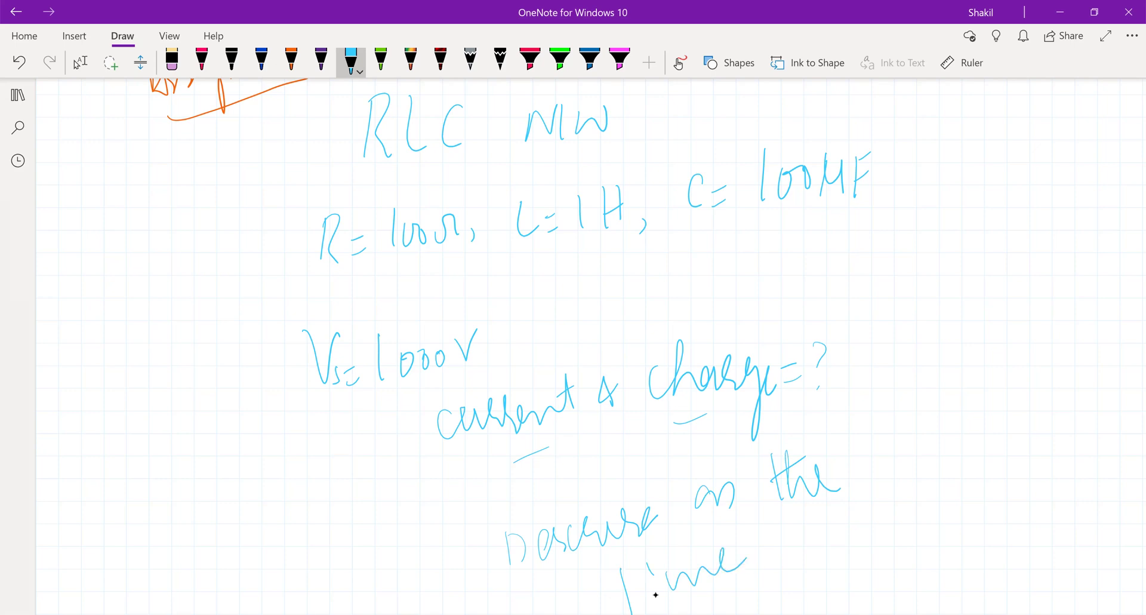
# Insert the words "in the system" above the line after "Discuss", marked with a caret
pyautogui.moveTo(668, 520)
pyautogui.mouseDown()
pyautogui.moveTo(676, 490)
pyautogui.moveTo(685, 512)
pyautogui.mouseUp()
pyautogui.moveTo(658, 452)
pyautogui.mouseDown()
pyautogui.moveTo(674, 481)
pyautogui.moveTo(721, 446)
pyautogui.mouseUp()
pyautogui.moveTo(734, 433); pyautogui.dragTo(746, 459)
pyautogui.moveTo(753, 447)
pyautogui.mouseDown()
pyautogui.moveTo(787, 448)
pyautogui.moveTo(755, 433)
pyautogui.mouseUp()
pyautogui.moveTo(801, 431)
pyautogui.mouseDown()
pyautogui.moveTo(809, 421)
pyautogui.moveTo(860, 454)
pyautogui.moveTo(878, 412)
pyautogui.mouseUp()
pyautogui.moveTo(883, 385)
pyautogui.mouseDown()
pyautogui.moveTo(894, 434)
pyautogui.moveTo(894, 401)
pyautogui.mouseUp()
pyautogui.moveTo(902, 412); pyautogui.dragTo(972, 399)
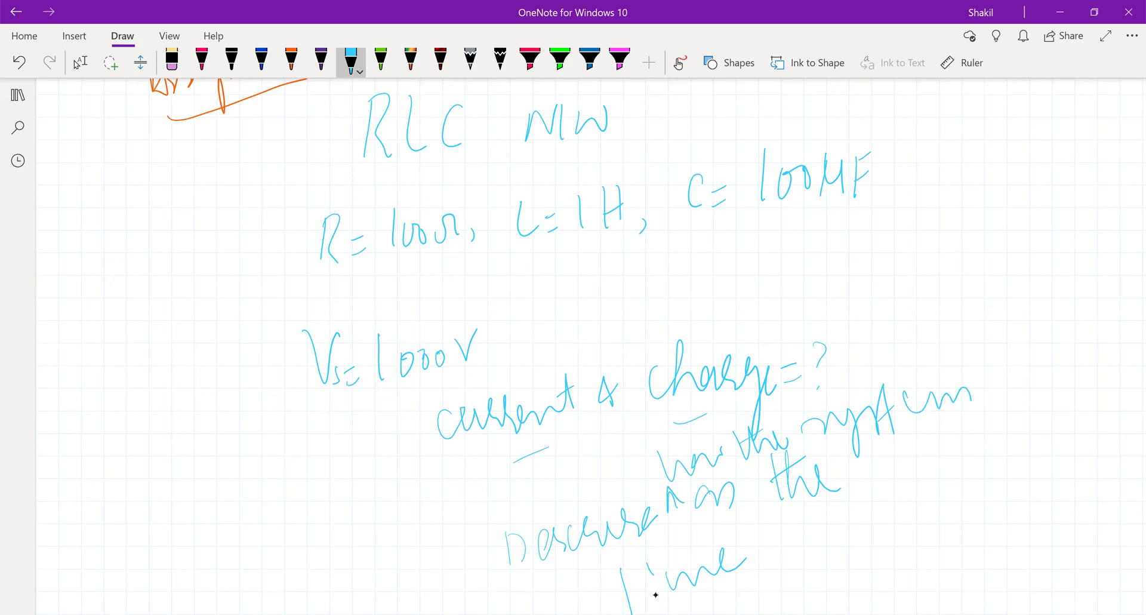
# Cross the "t" of "time", complete the instruction with the word "changes", and leave pen mode
pyautogui.moveTo(608, 596); pyautogui.dragTo(659, 561)
pyautogui.moveTo(799, 525)
pyautogui.mouseDown()
pyautogui.moveTo(809, 546)
pyautogui.moveTo(876, 540)
pyautogui.moveTo(925, 500)
pyautogui.moveTo(963, 522)
pyautogui.mouseUp()
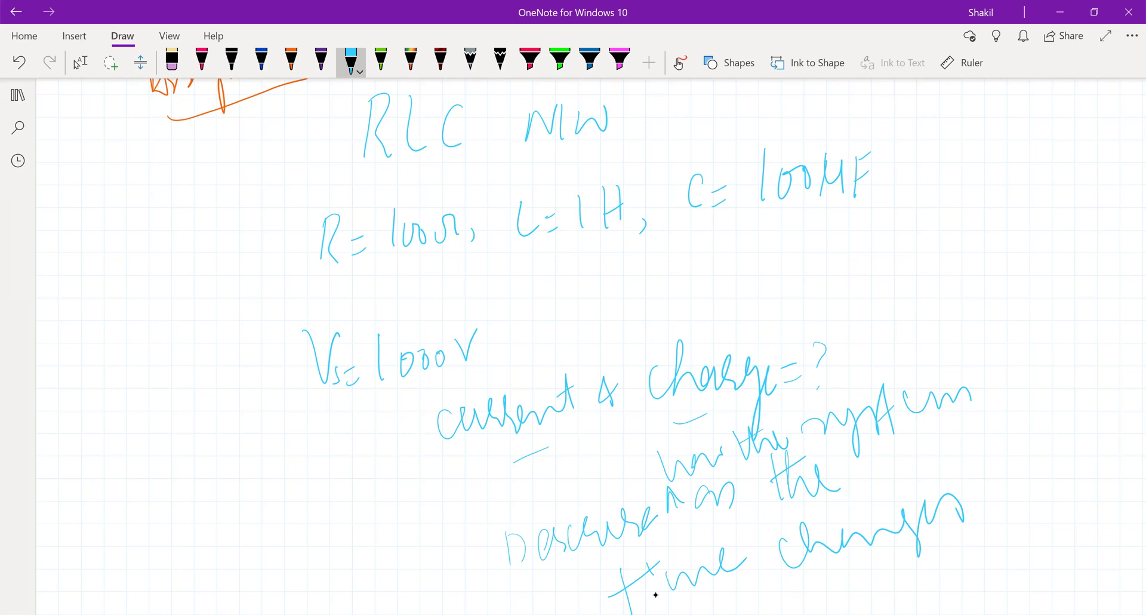
pyautogui.hotkey('alt', 'd')
pyautogui.press('t')
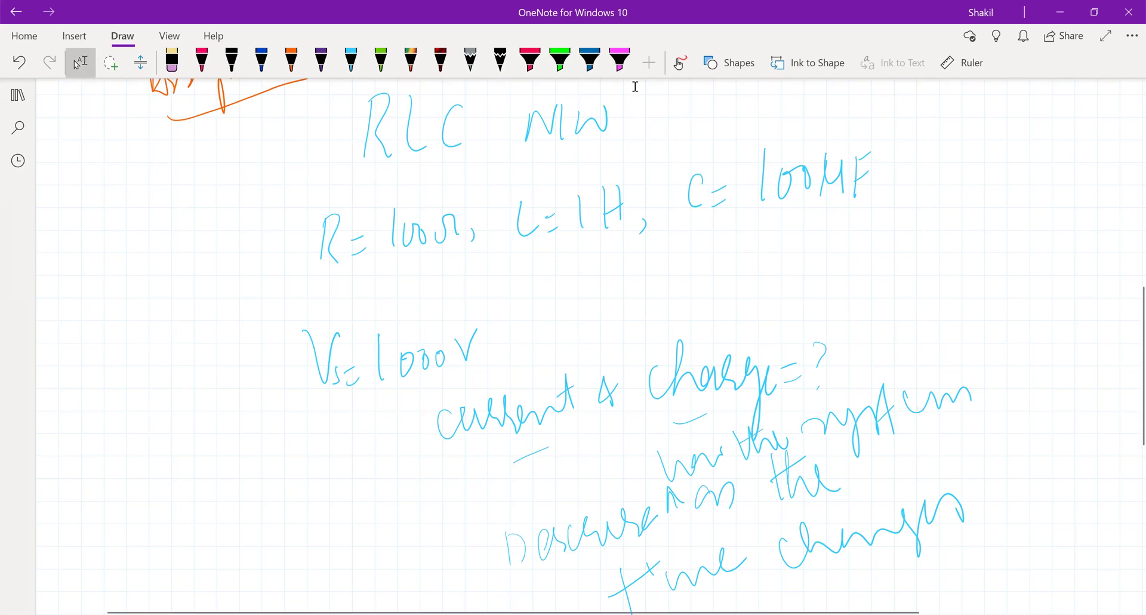